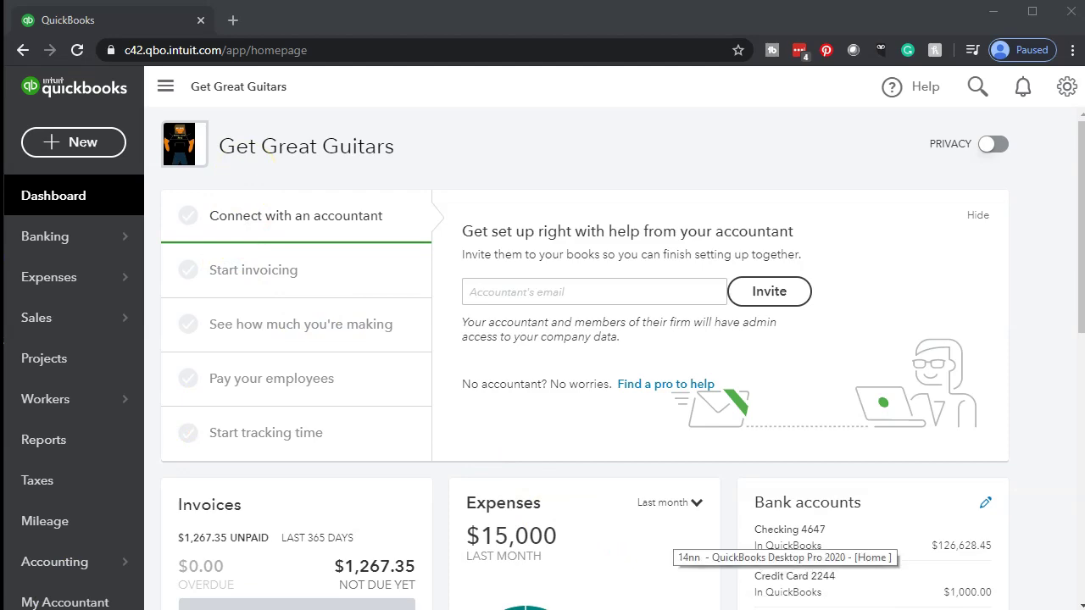
# Step: Switch to QuickBooks Desktop, review the vendor and banking workflow on its home page, and return to the QuickBooks Online dashboard
pyautogui.click(786, 597)
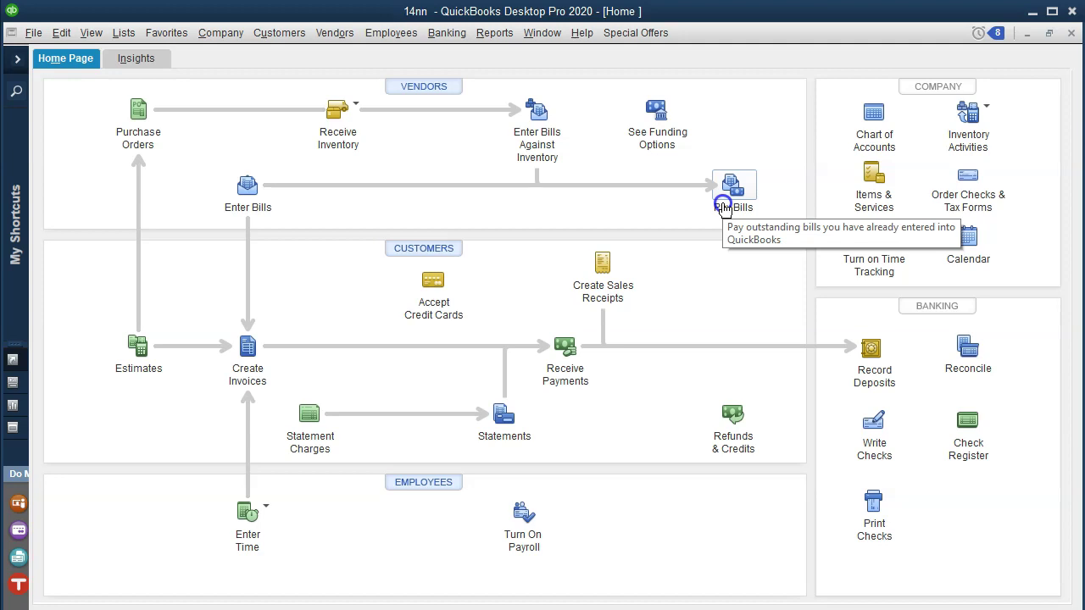
pyautogui.click(862, 447)
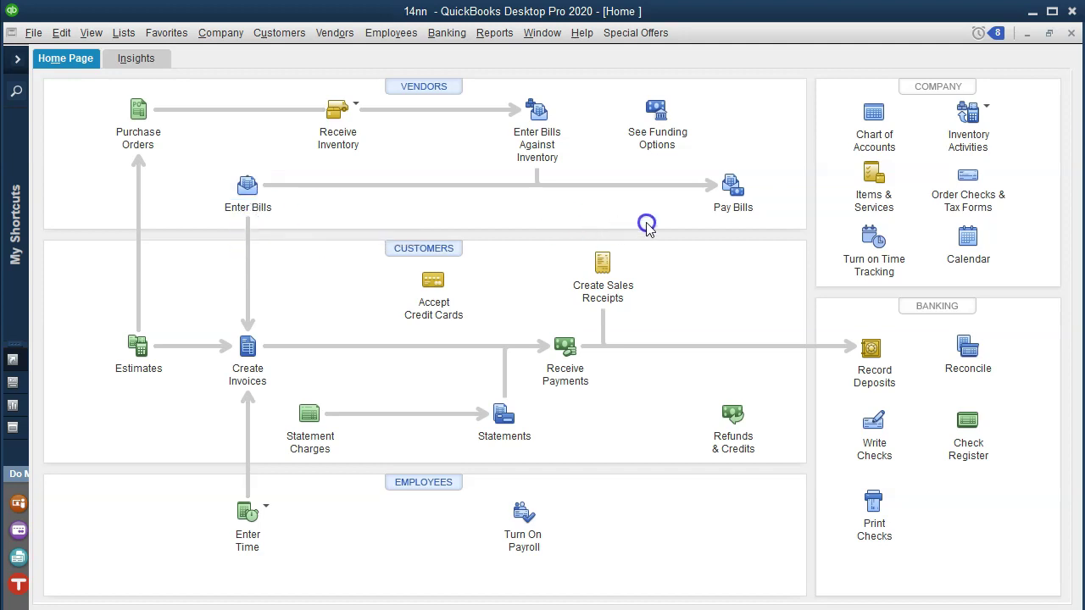
pyautogui.click(1030, 17)
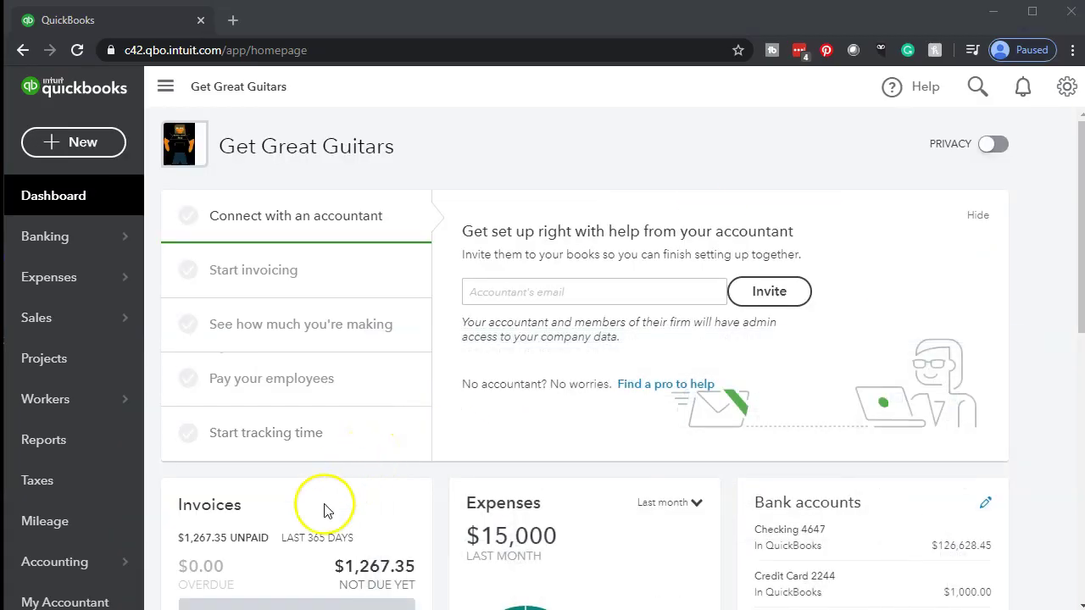
pyautogui.click(262, 504)
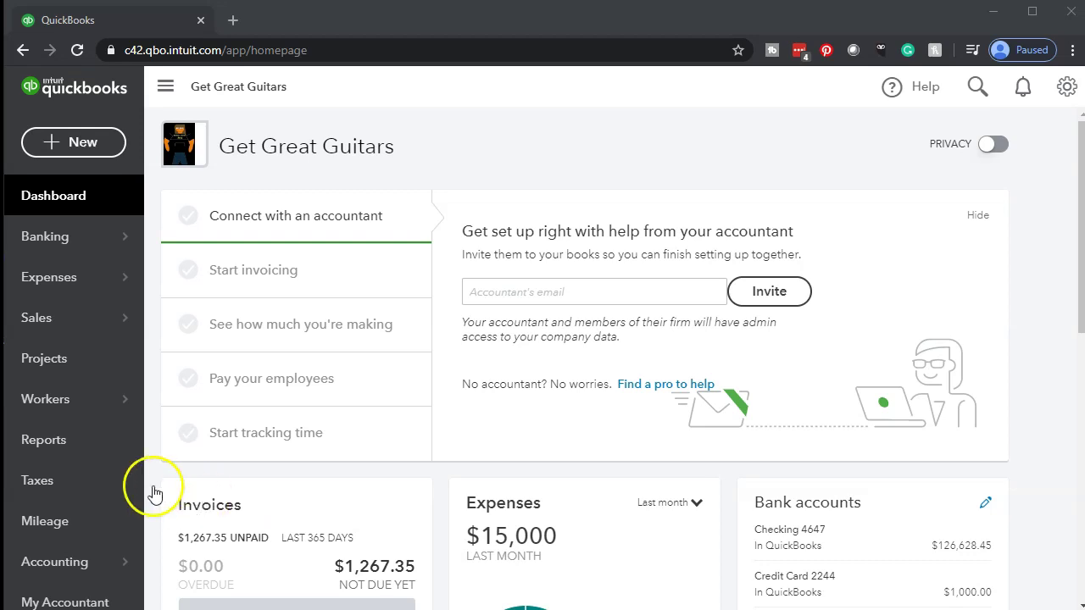
# Step: Open the checking account's register from the Chart of Accounts and collapse the navigation sidebar to widen it
pyautogui.click(50, 576)
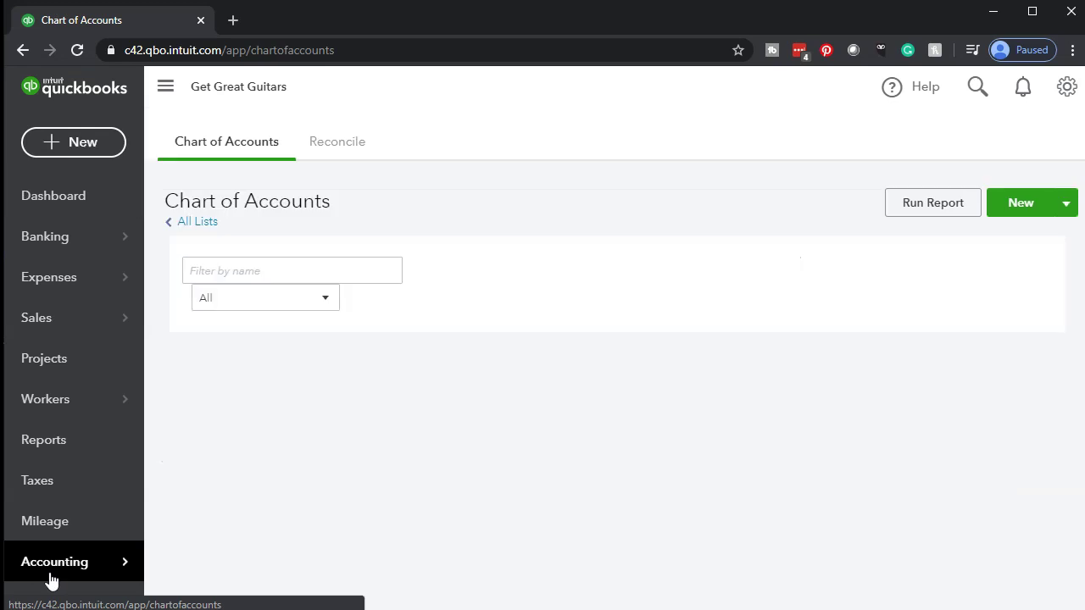
pyautogui.click(157, 556)
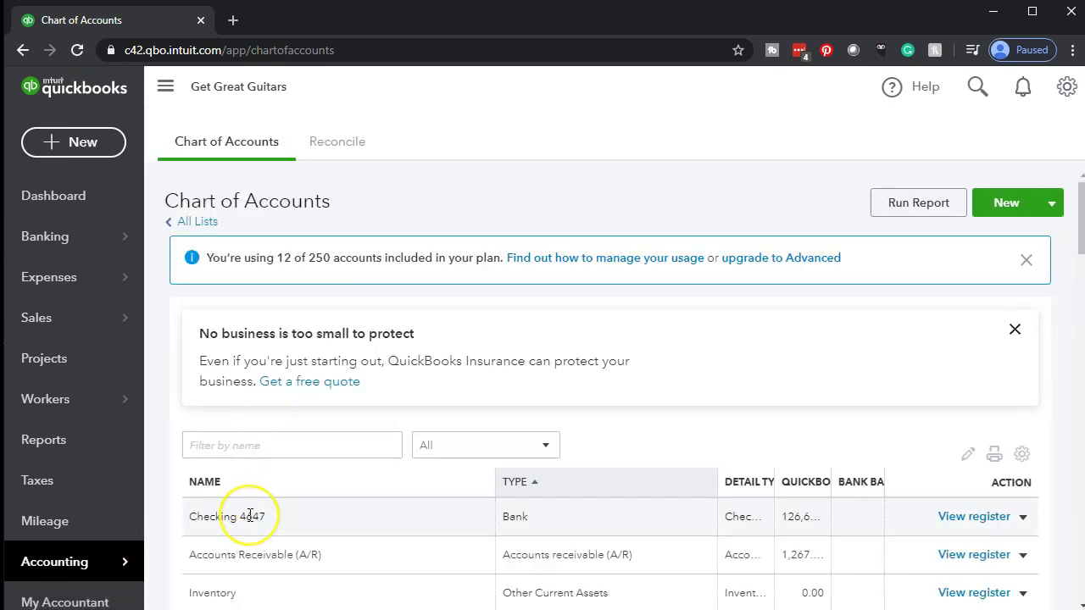
pyautogui.scroll(-2, 250, 515)
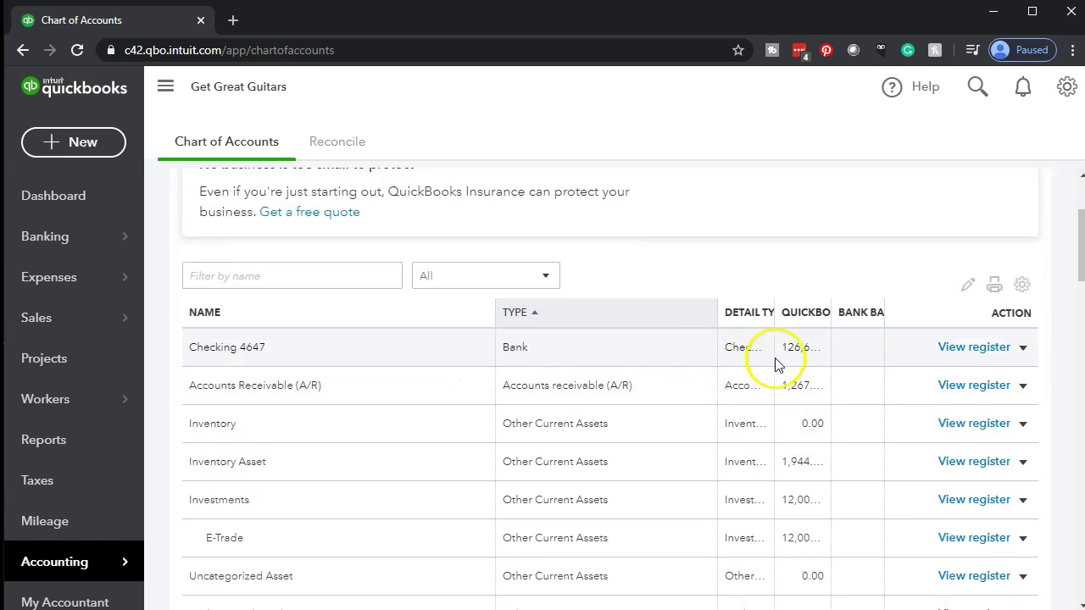
pyautogui.click(956, 351)
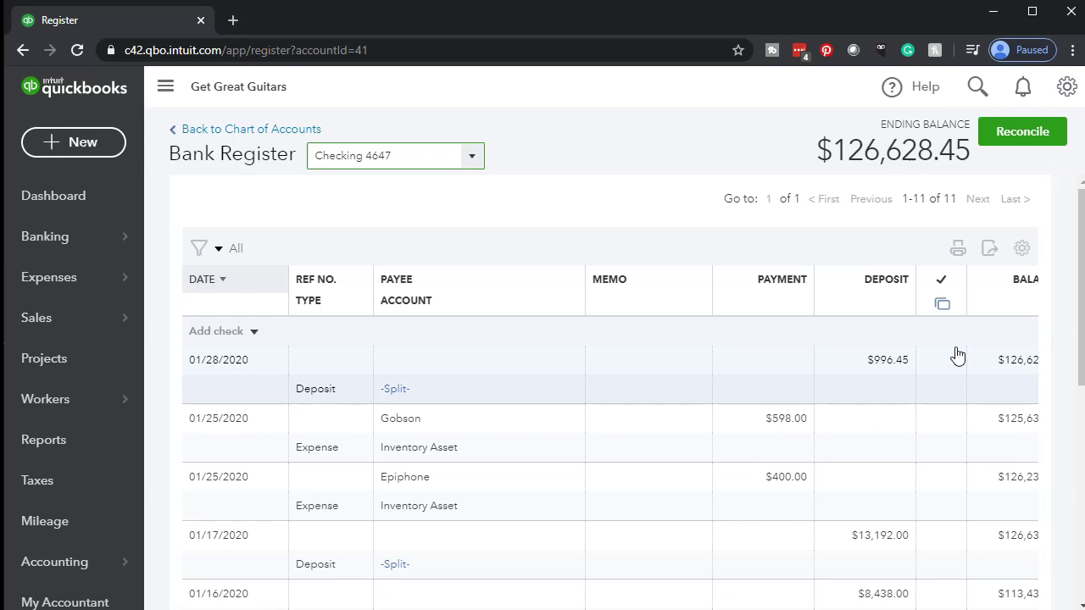
pyautogui.click(926, 432)
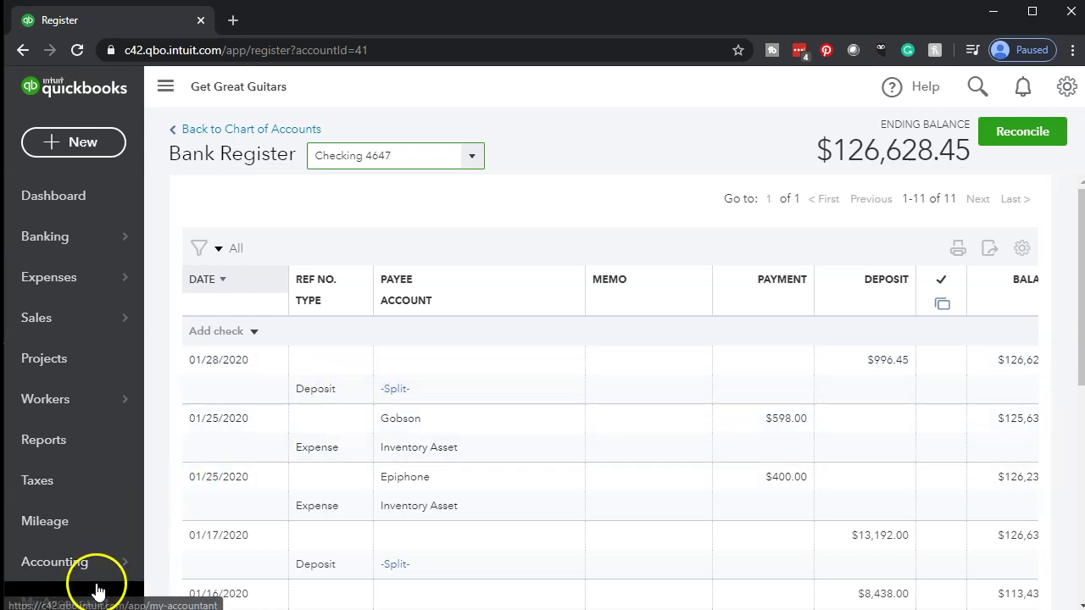
pyautogui.click(165, 87)
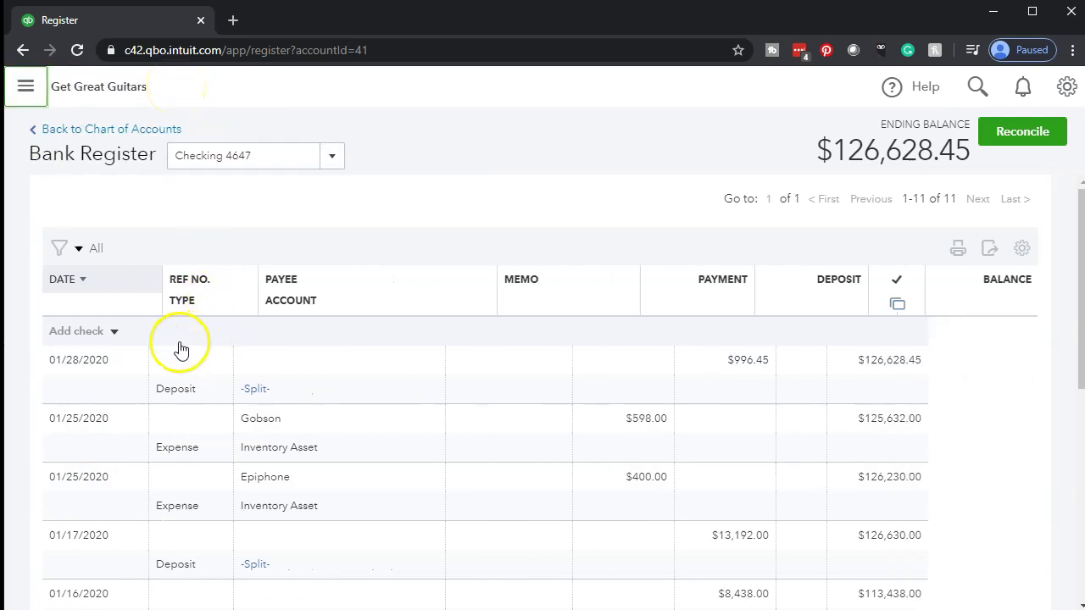
# Step: Start a new expense entry in the bank register and date it 01/30/2020
pyautogui.click(113, 333)
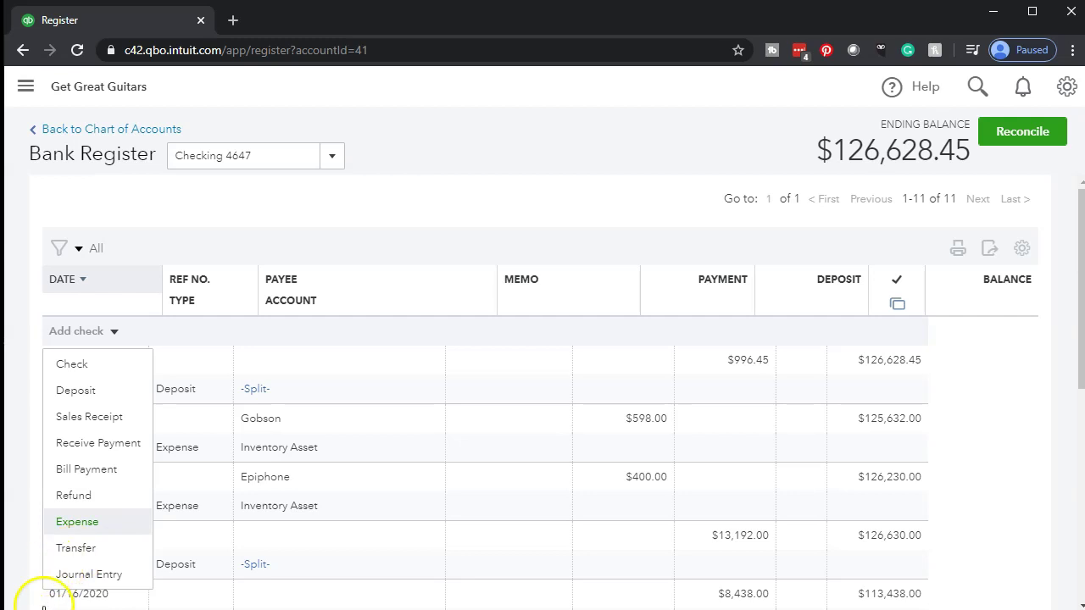
pyautogui.click(106, 527)
pyautogui.click(117, 373)
pyautogui.moveTo(117, 372); pyautogui.dragTo(8, 364)
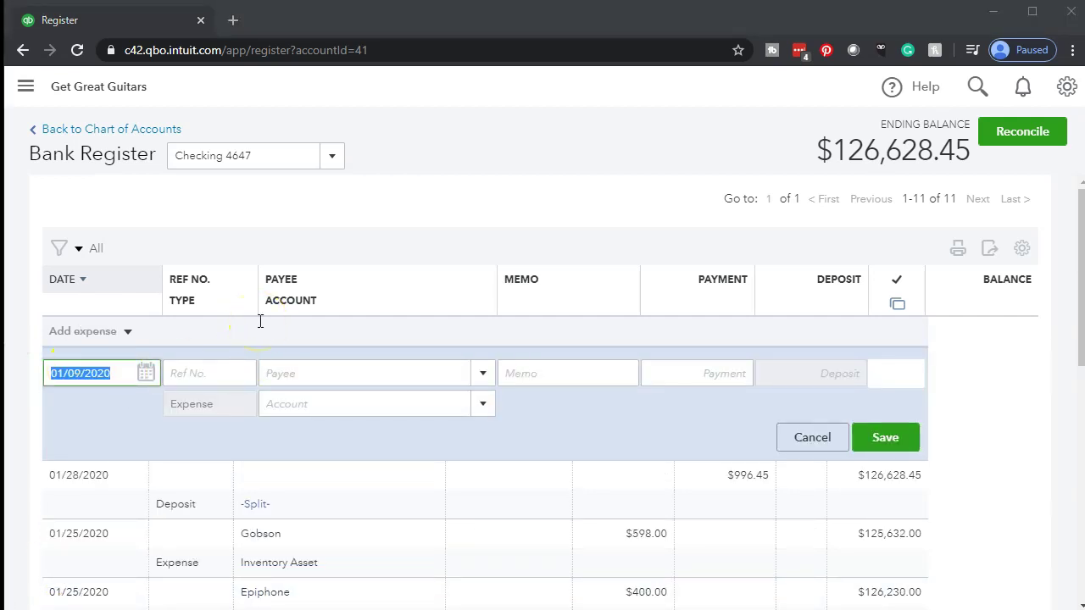
pyautogui.click(96, 370)
pyautogui.write('01/31/2020')
pyautogui.press('BackSpace')
pyautogui.write('0')
pyautogui.press('Tab')
pyautogui.press('Tab')
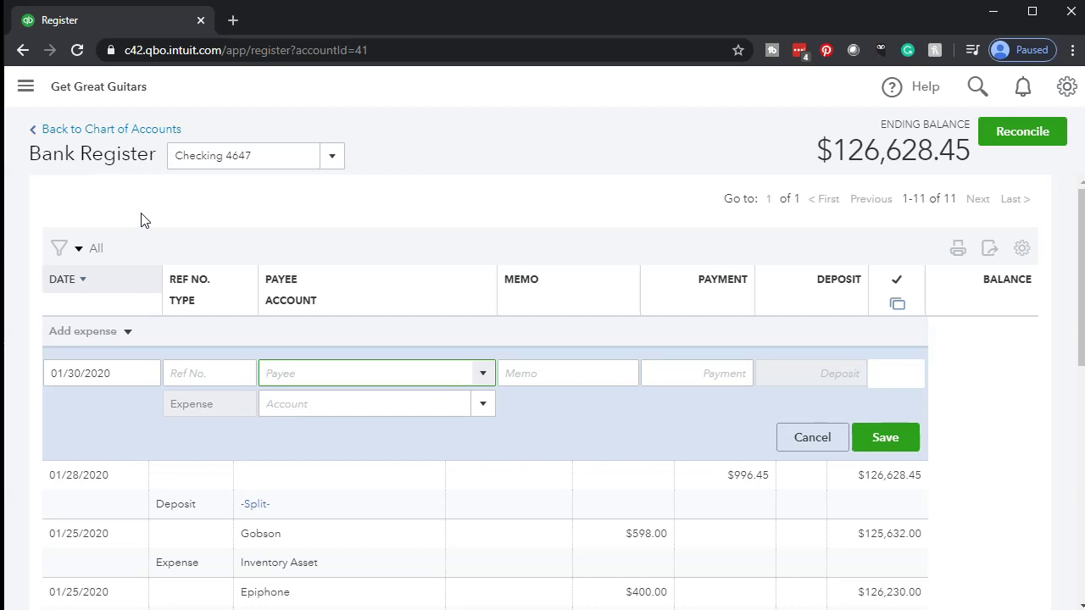
# Step: Add Safe Insurance Co as a new vendor for the expense's payee and enter a payment of 11,000.00
pyautogui.click(310, 381)
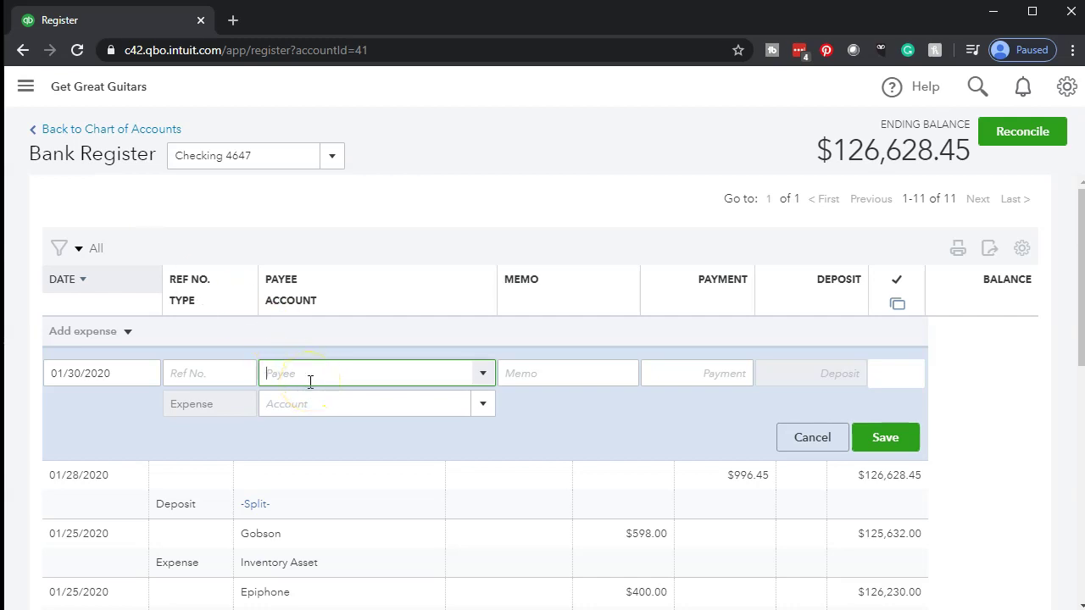
pyautogui.click(313, 410)
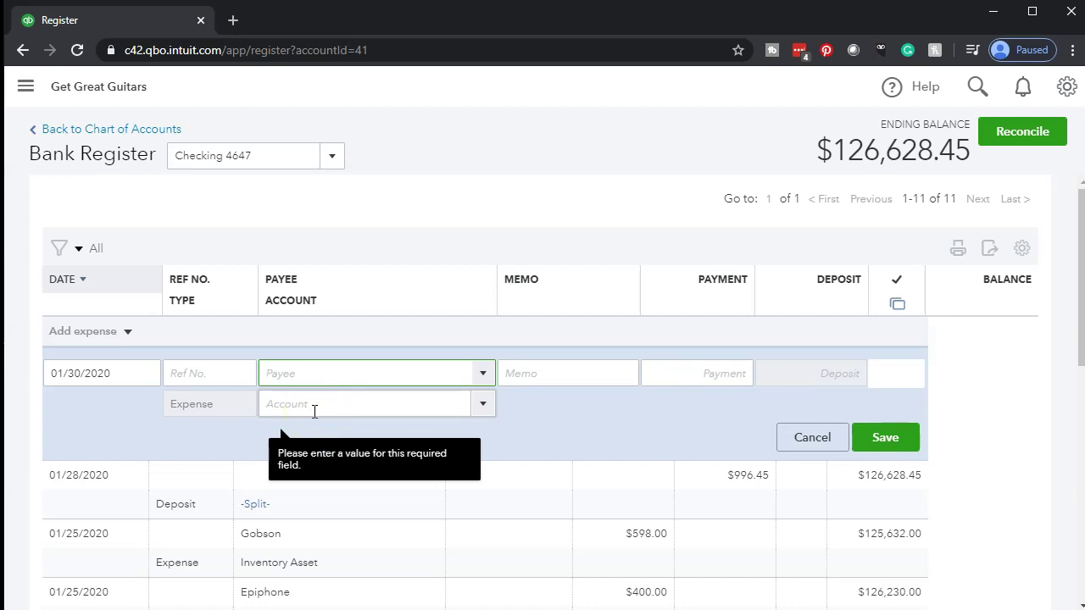
pyautogui.click(310, 403)
pyautogui.click(296, 375)
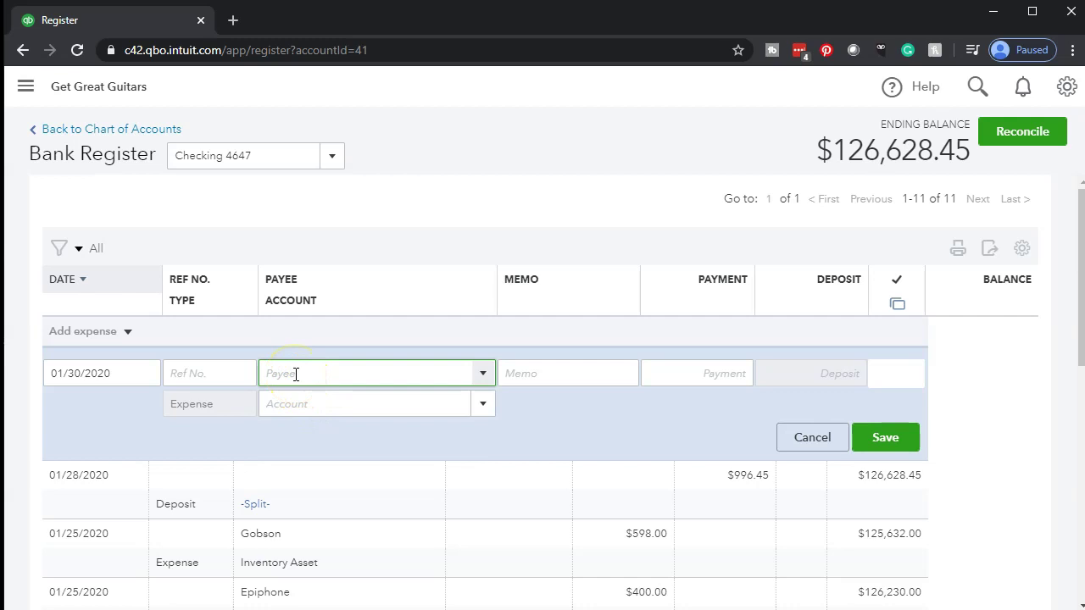
pyautogui.write('Safe Insurance Co')
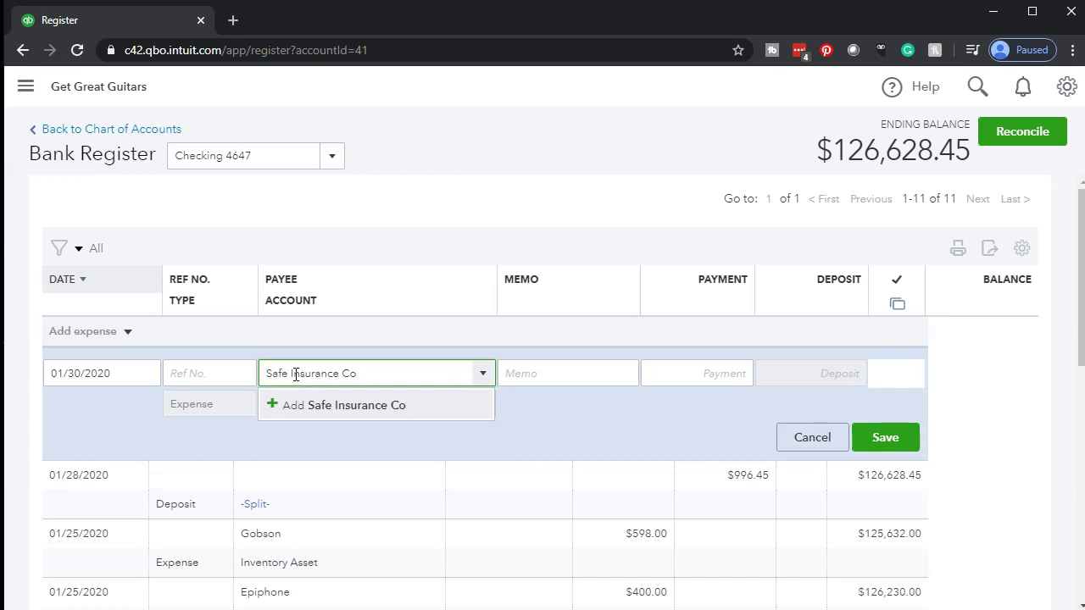
pyautogui.press('Tab')
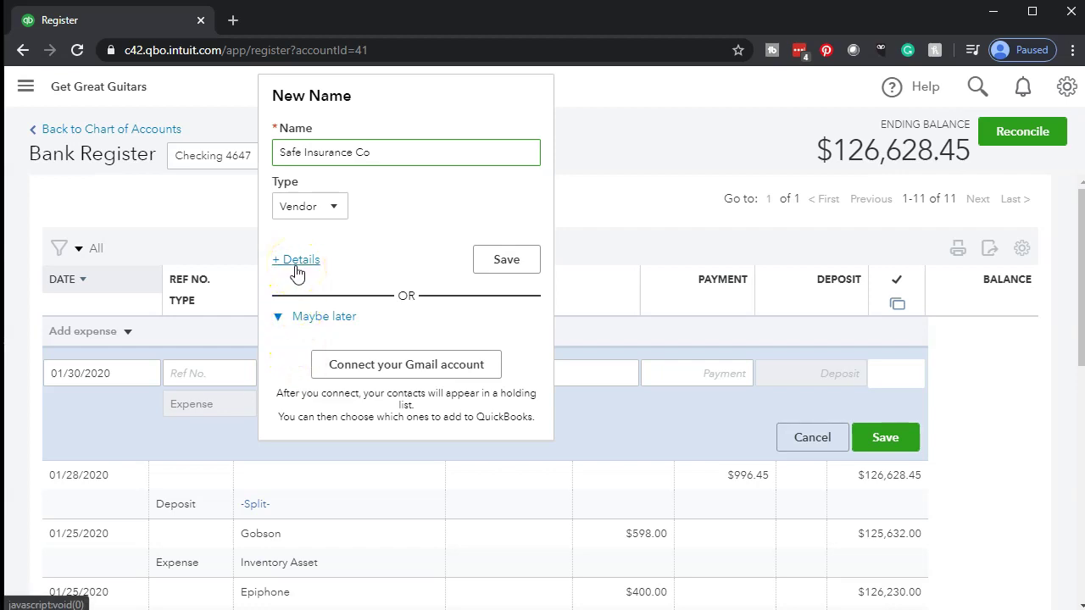
pyautogui.click(498, 261)
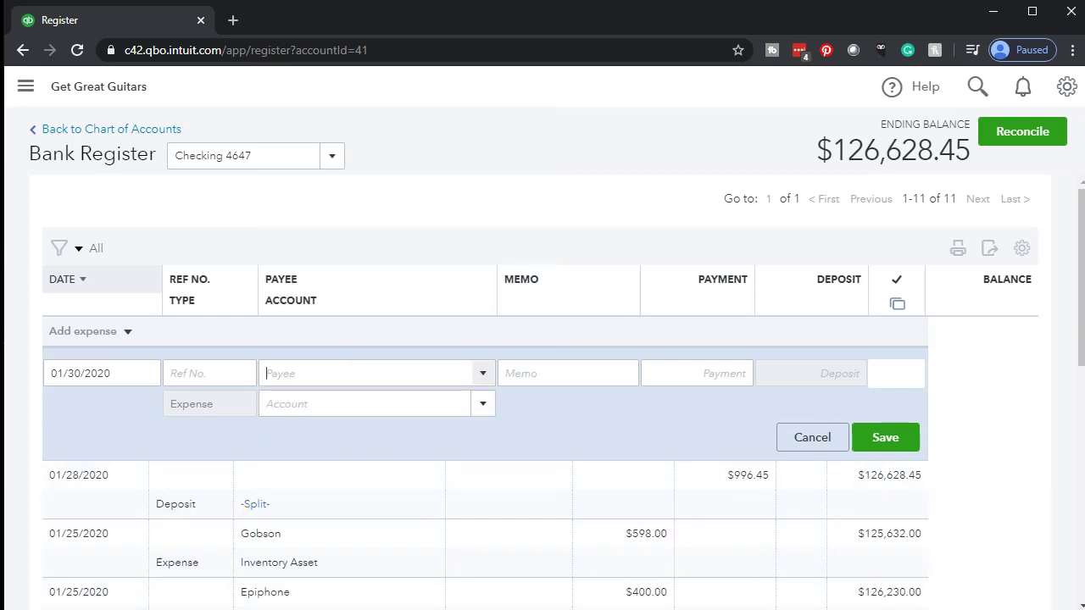
pyautogui.click(714, 372)
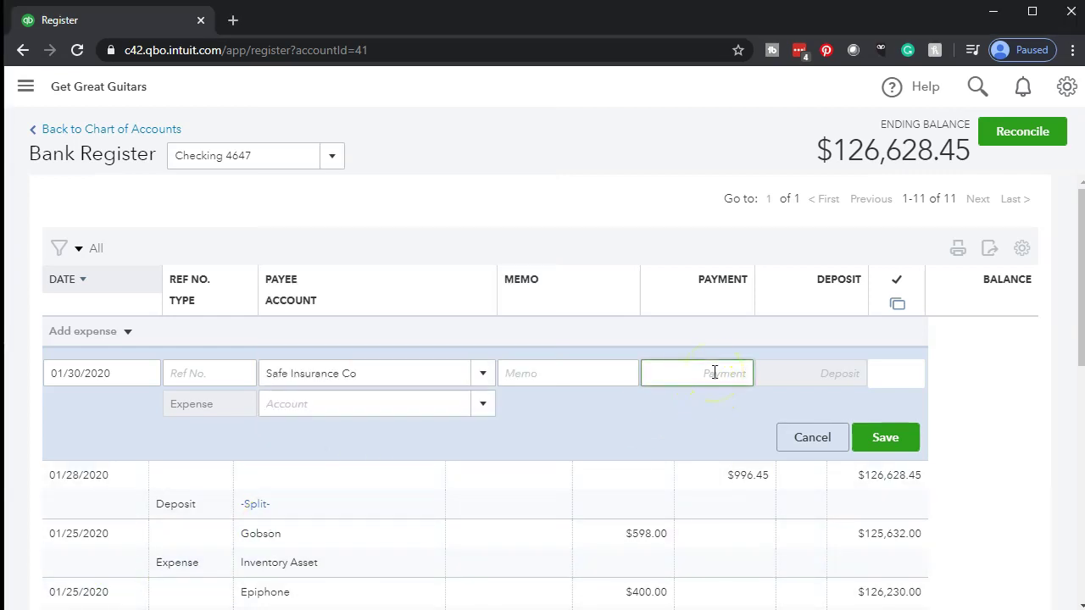
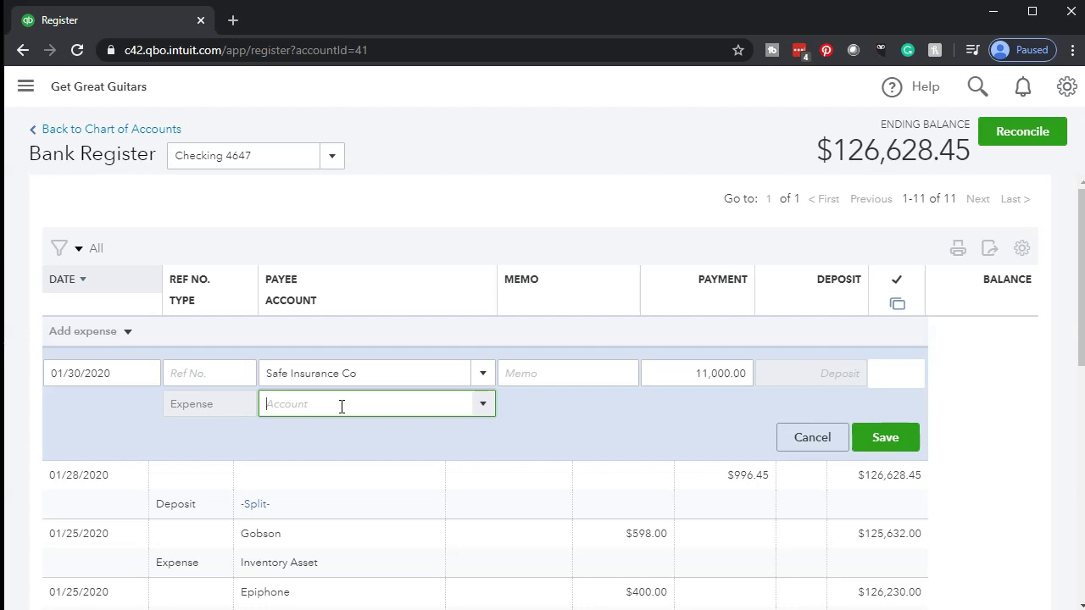
# Step: Check the existing accounts for the expense and add a new account named Prepaid Insurance
pyautogui.click(483, 418)
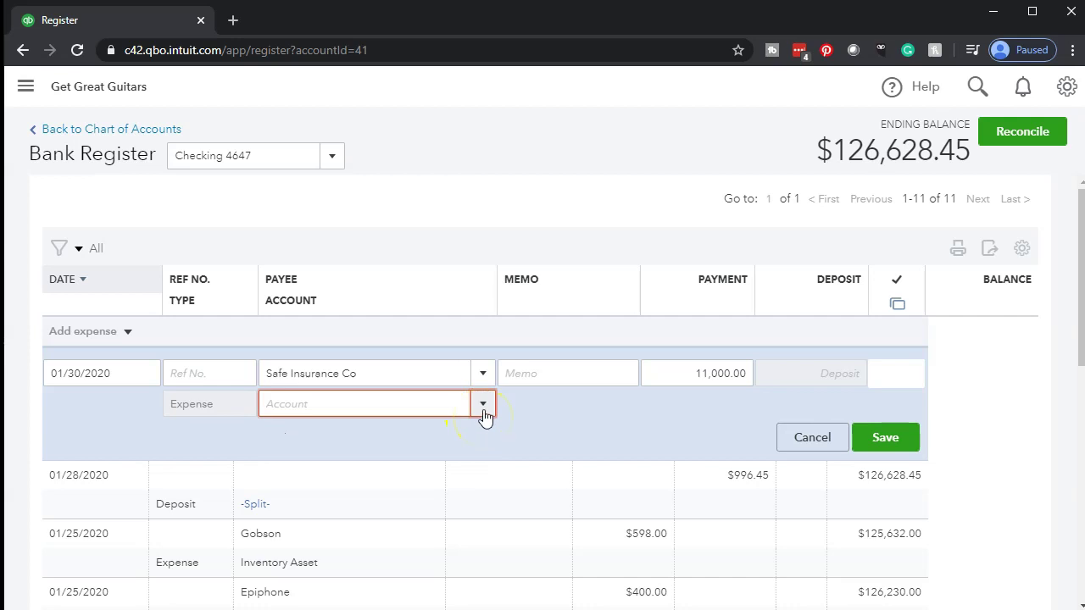
pyautogui.click(483, 407)
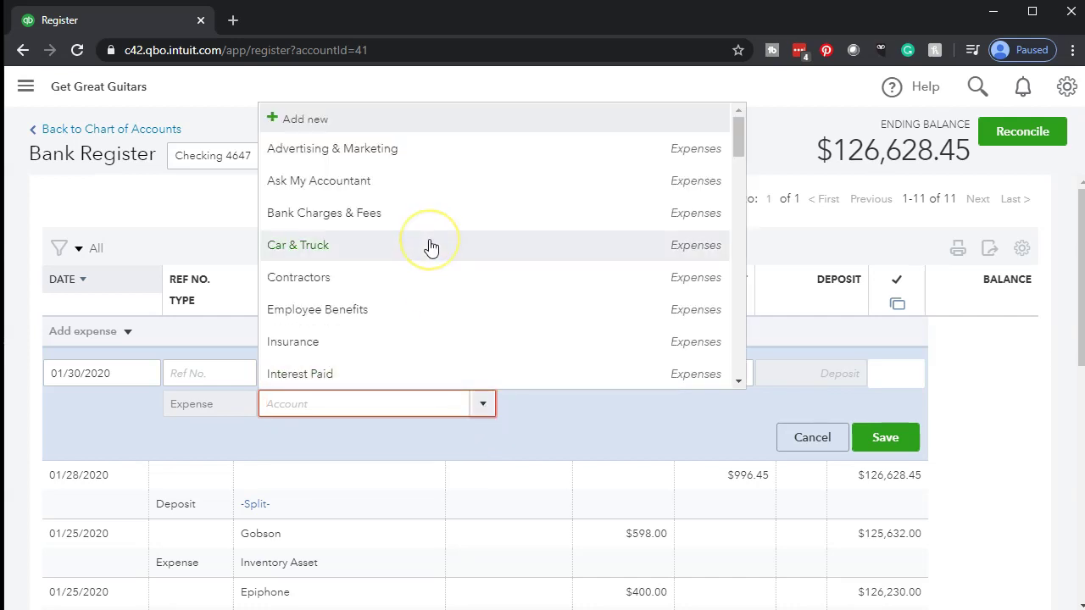
pyautogui.scroll(-5, 430, 246)
pyautogui.scroll(-5, 430, 245)
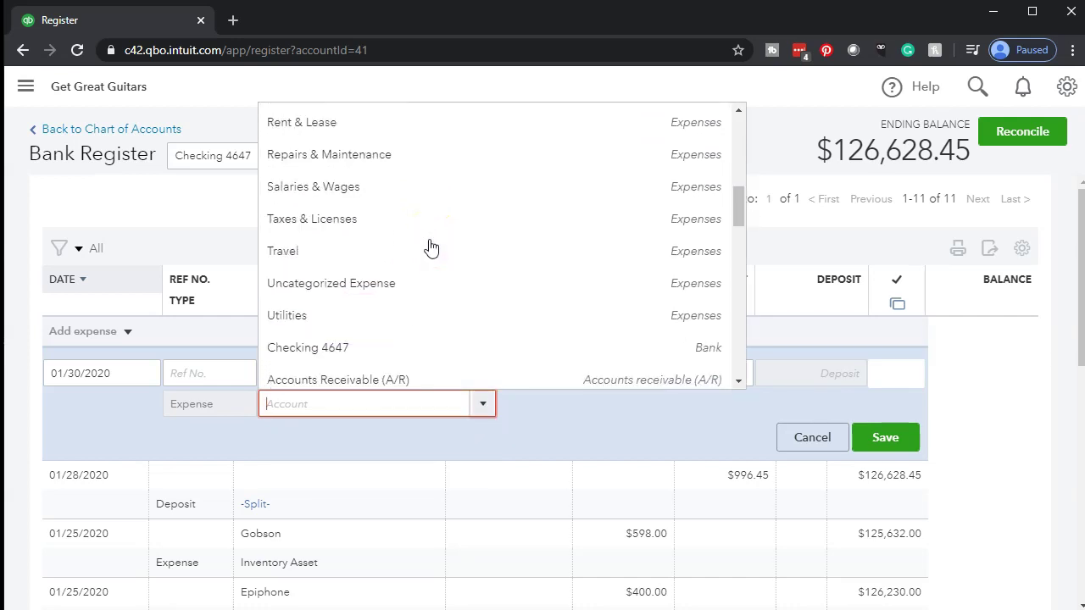
pyautogui.scroll(-5, 431, 246)
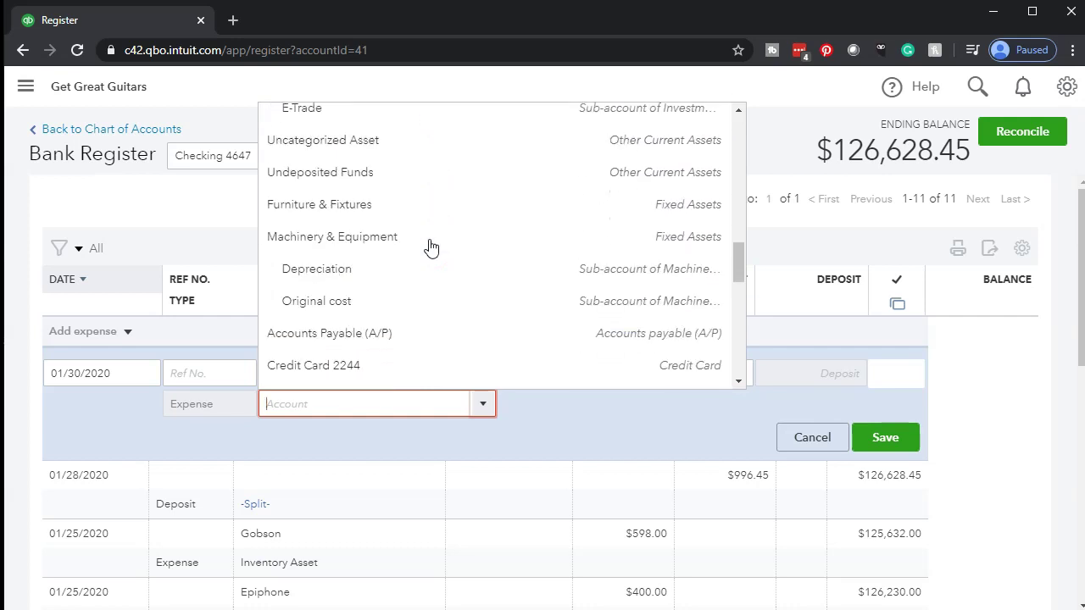
pyautogui.scroll(-5, 431, 246)
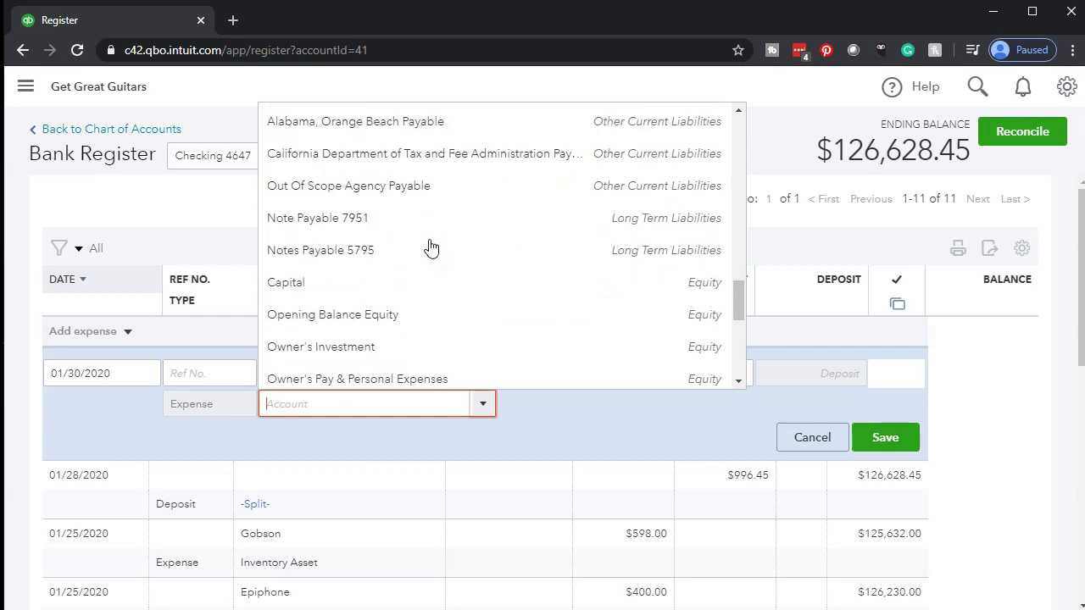
pyautogui.scroll(-3, 428, 248)
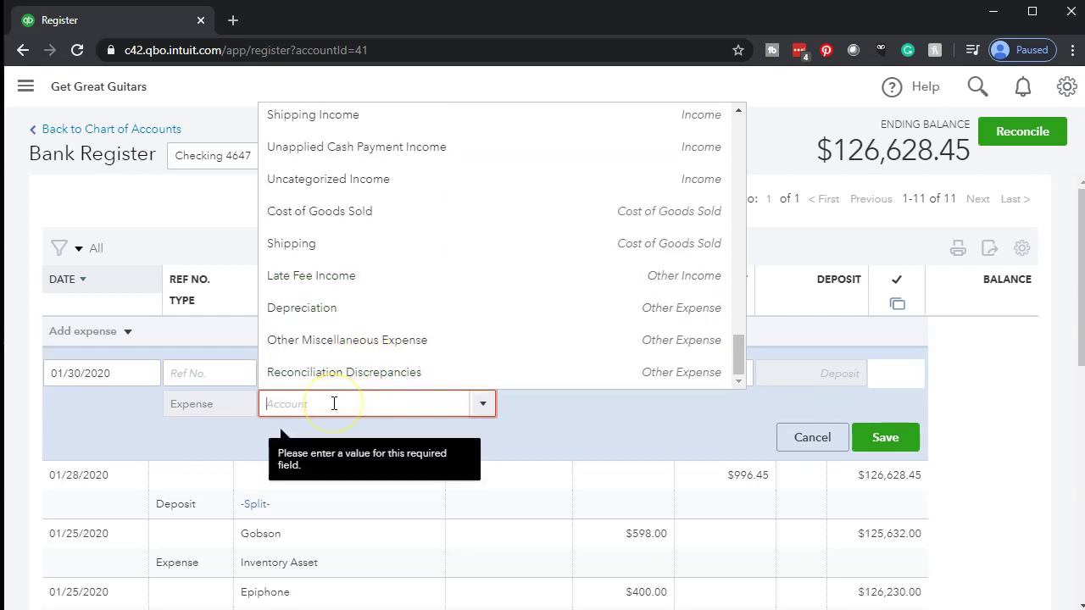
pyautogui.write('Pr')
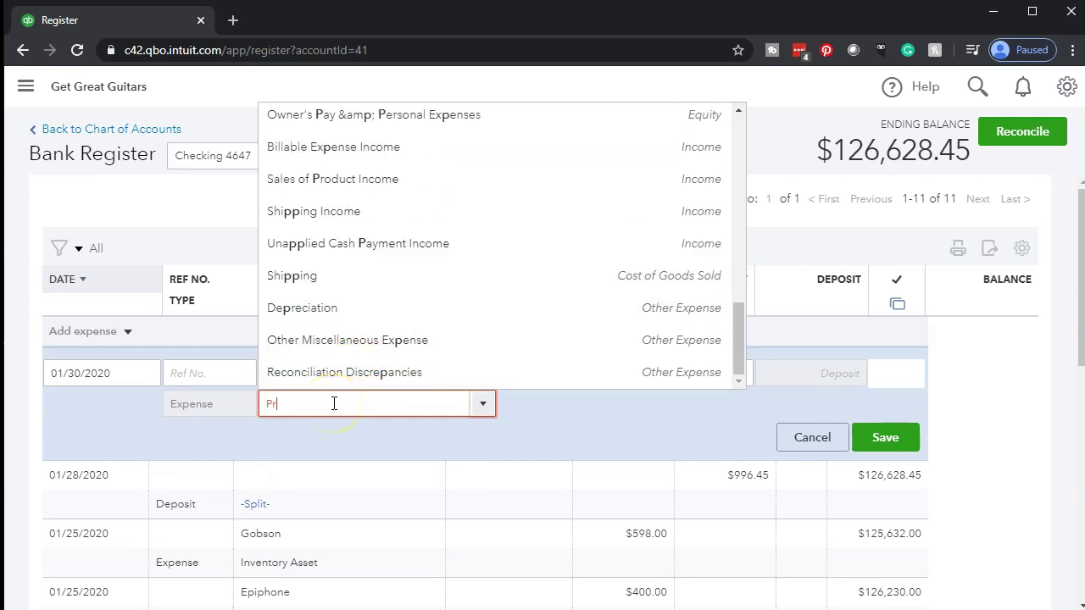
pyautogui.write('e')
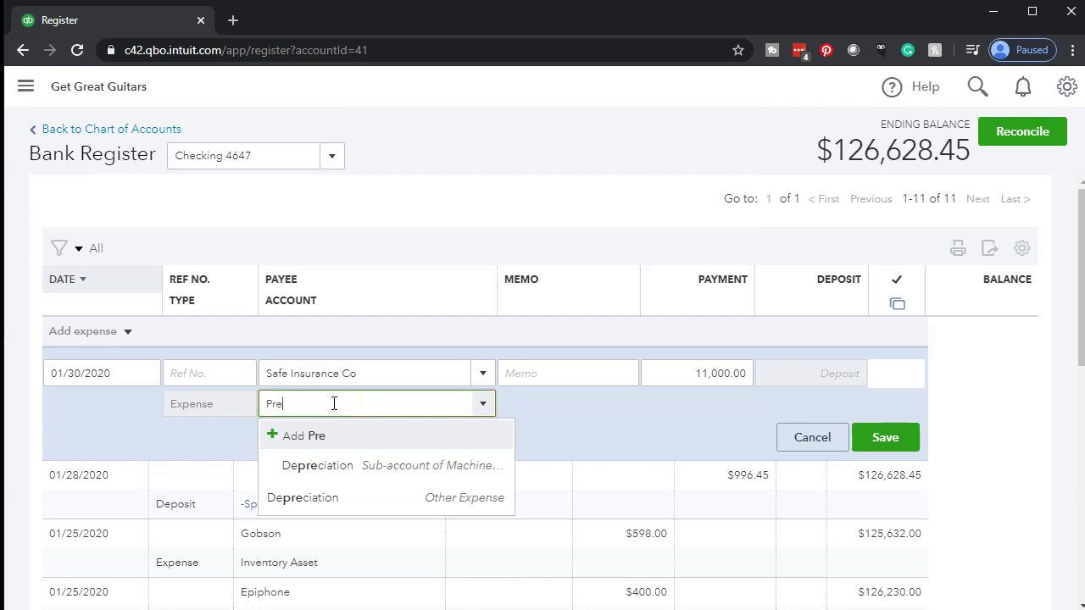
pyautogui.write('paid In')
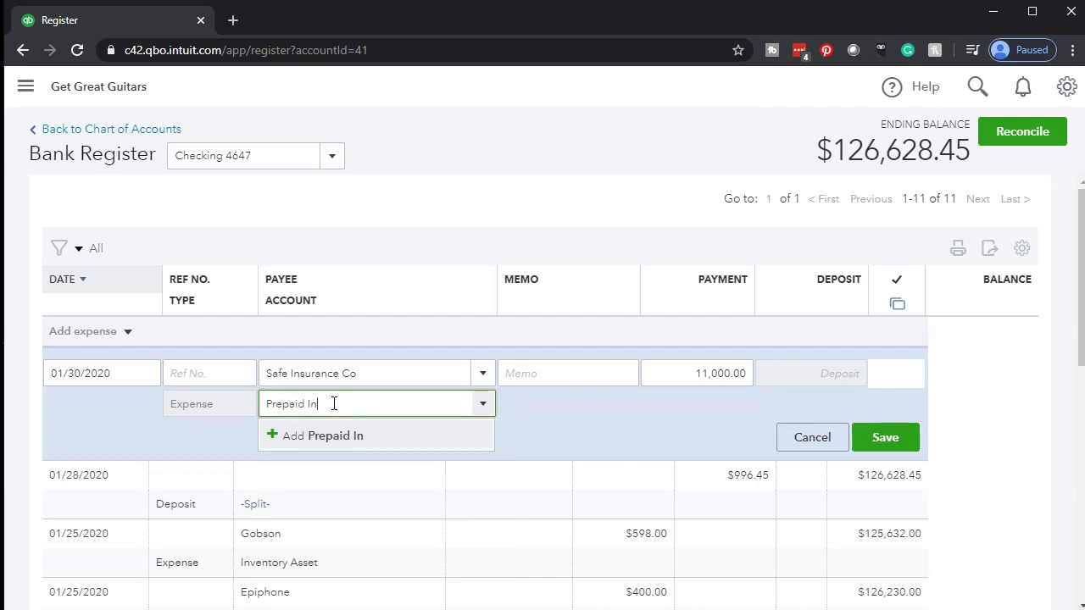
pyautogui.write('sure')
pyautogui.click(395, 398)
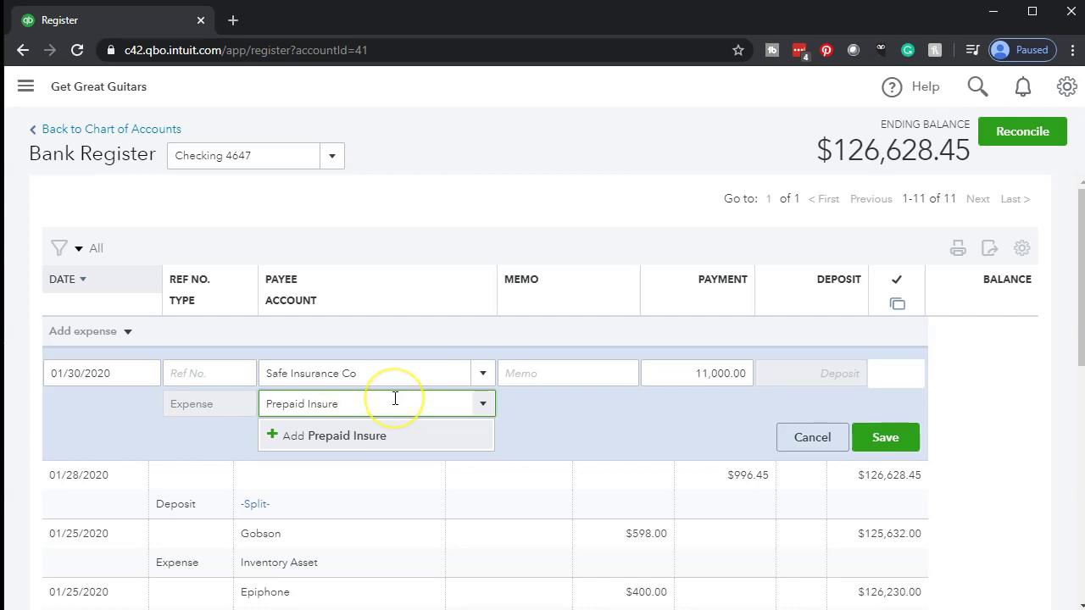
pyautogui.press('BackSpace')
pyautogui.press('BackSpace')
pyautogui.write('rance')
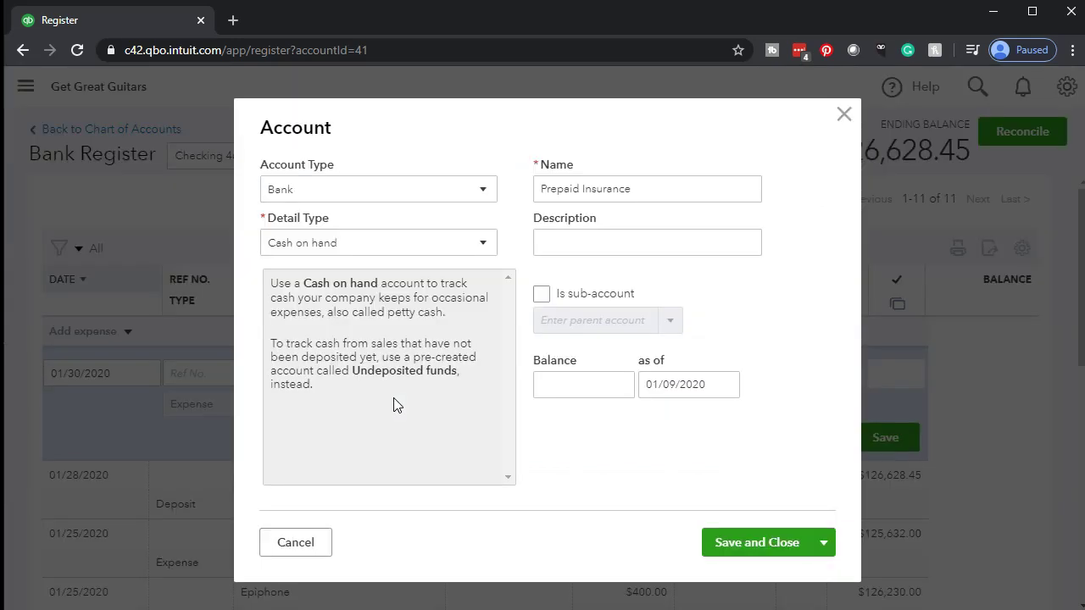
# Step: Review the available account types and set the new Prepaid Insurance account's type to Other Current Assets
pyautogui.click(482, 189)
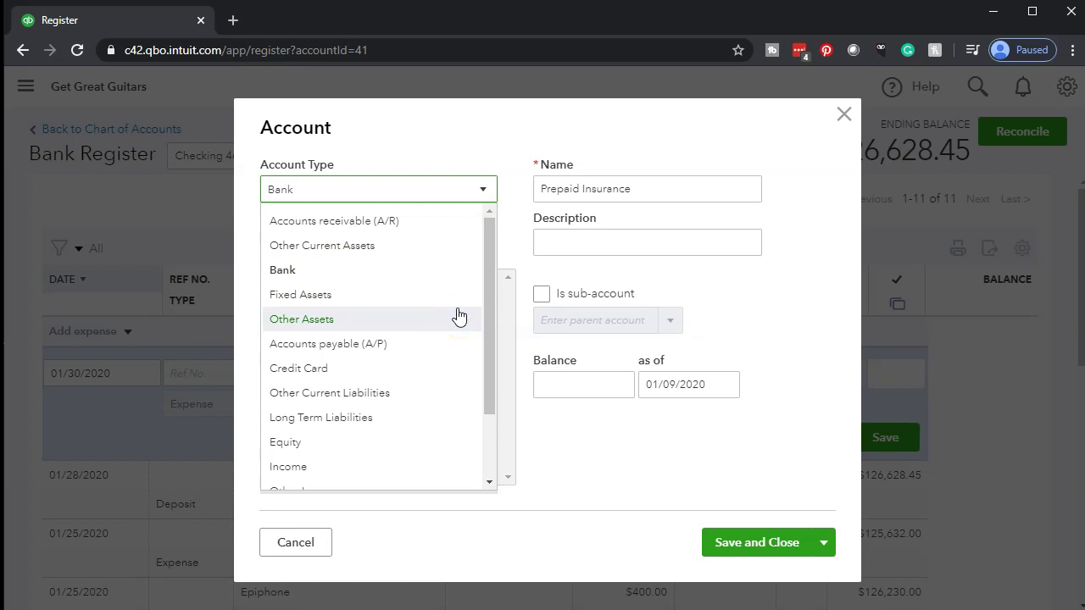
pyautogui.click(484, 288)
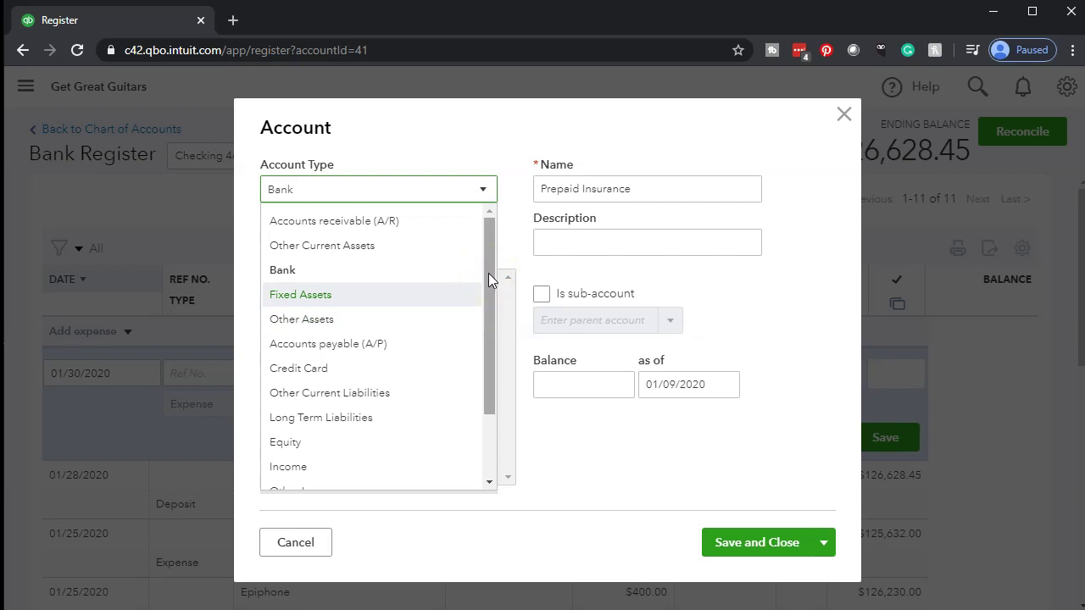
pyautogui.moveTo(488, 272); pyautogui.dragTo(489, 336)
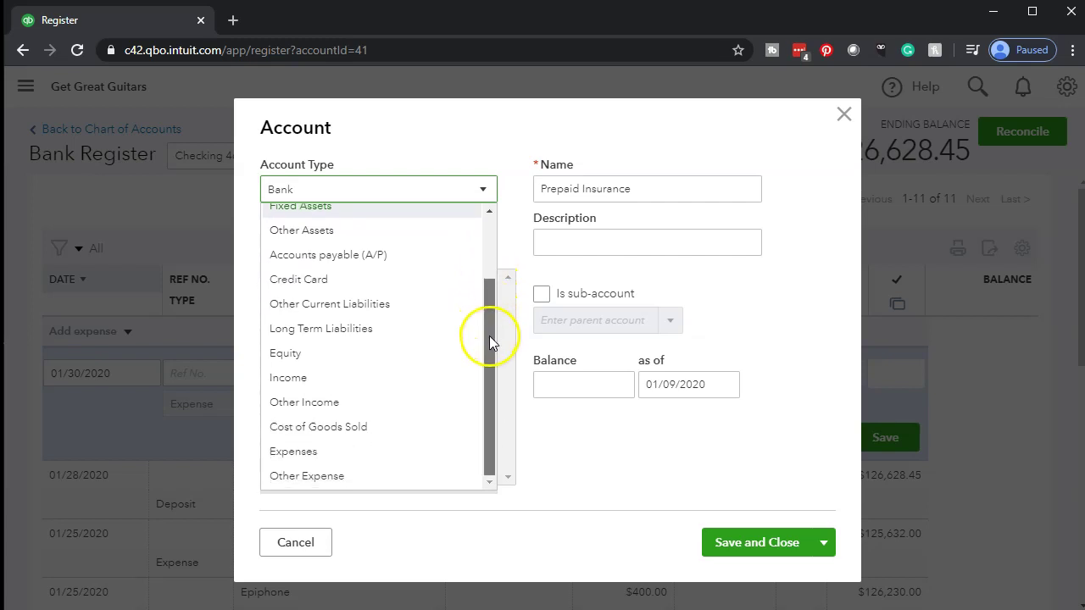
pyautogui.click(423, 191)
pyautogui.click(424, 191)
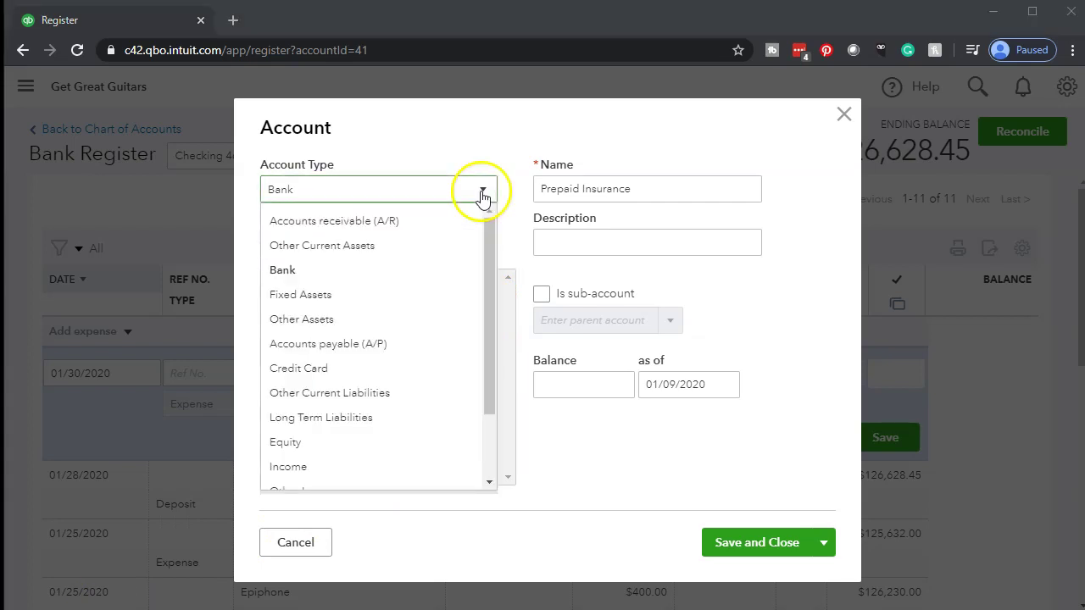
pyautogui.click(396, 248)
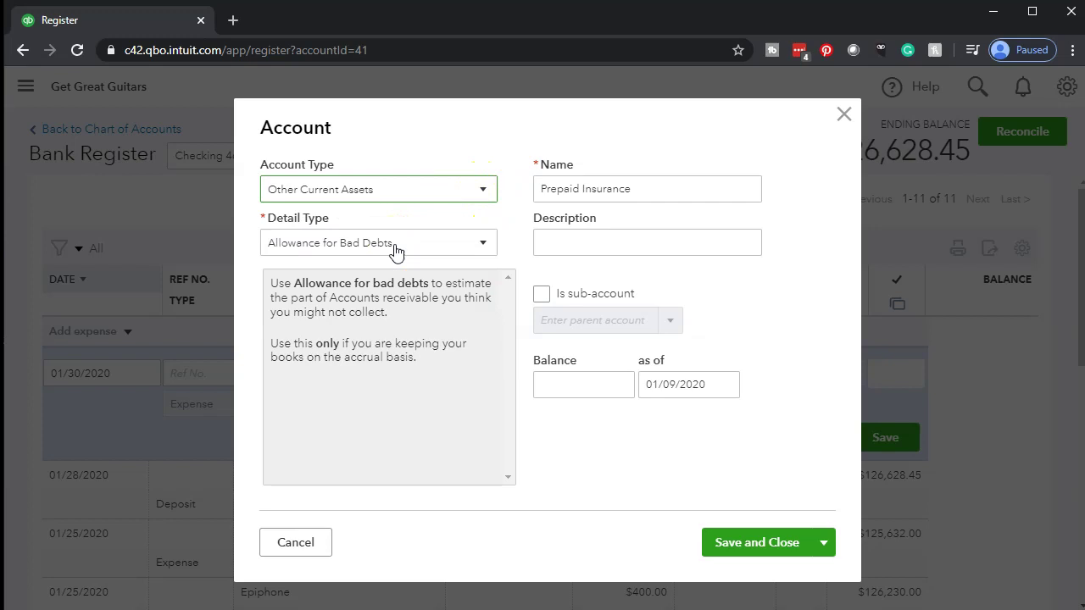
# Step: Set the Prepaid Insurance account's detail type to Prepaid Expenses and save the account
pyautogui.click(487, 244)
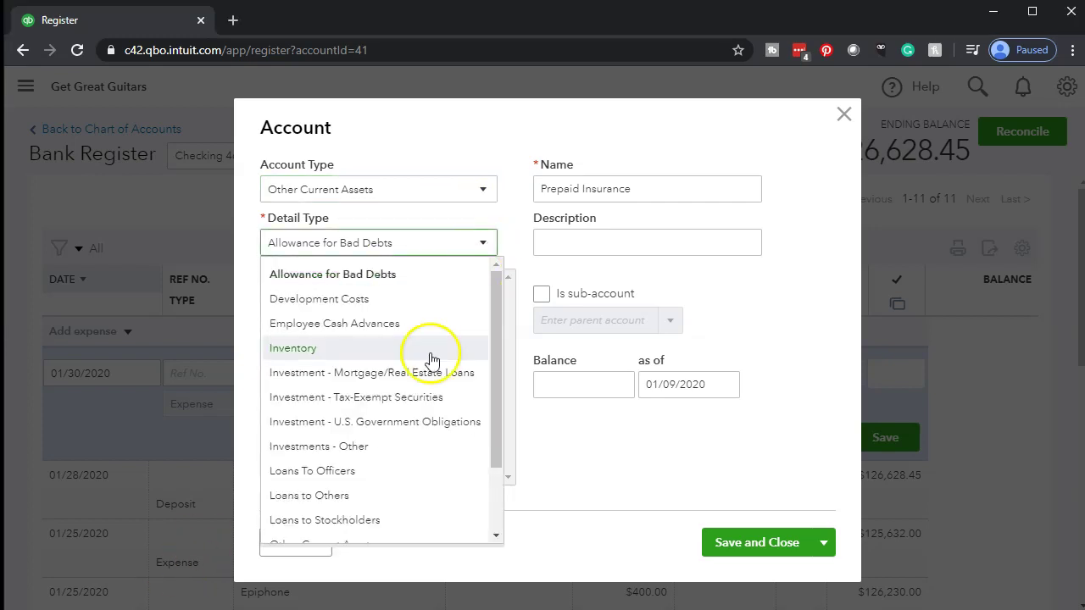
pyautogui.scroll(-3, 419, 373)
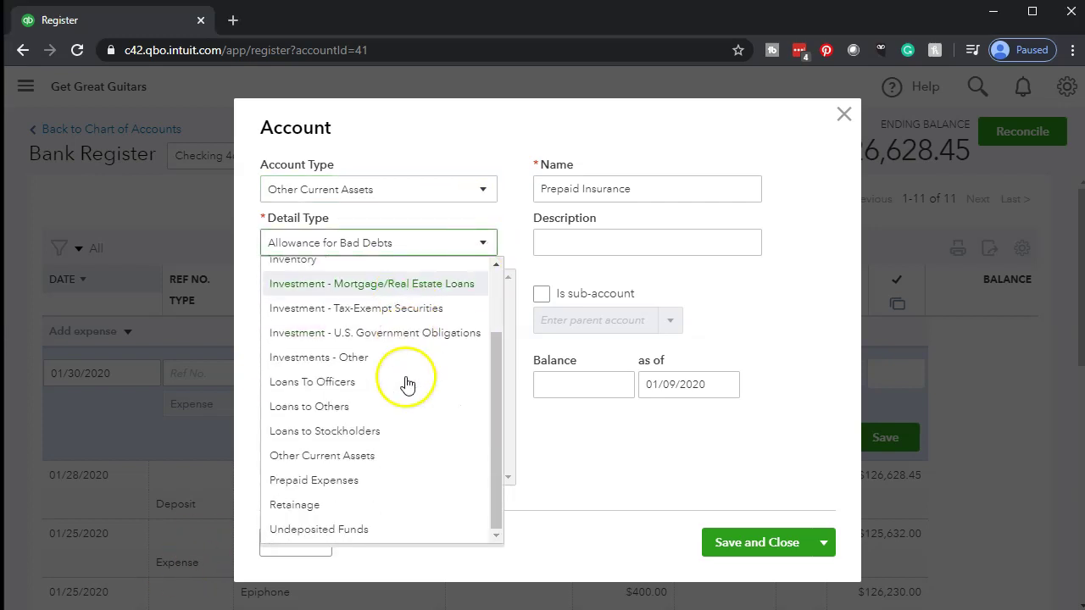
pyautogui.click(350, 482)
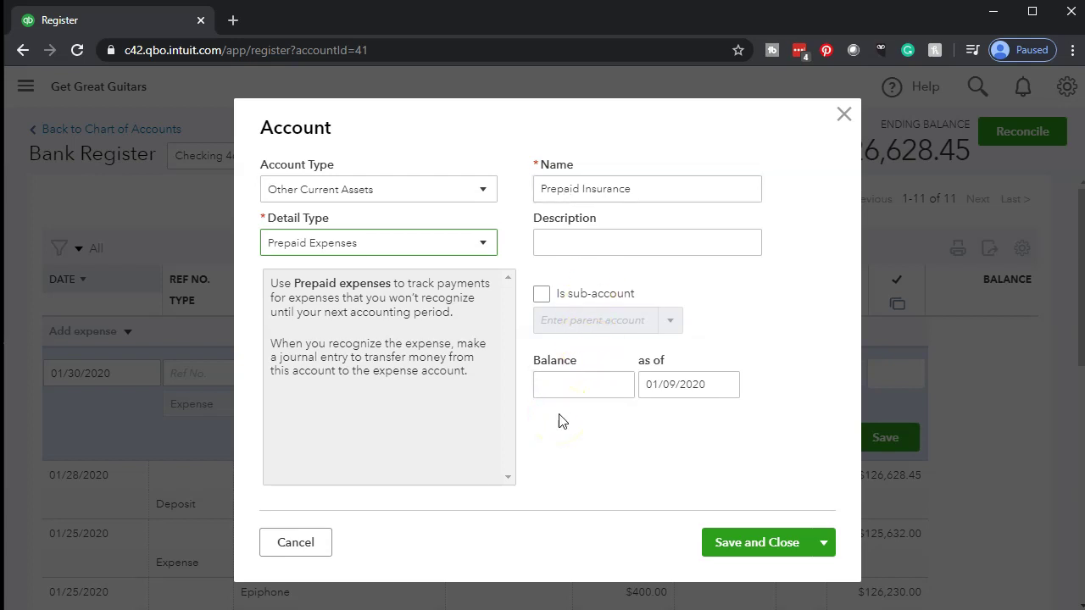
pyautogui.click(731, 541)
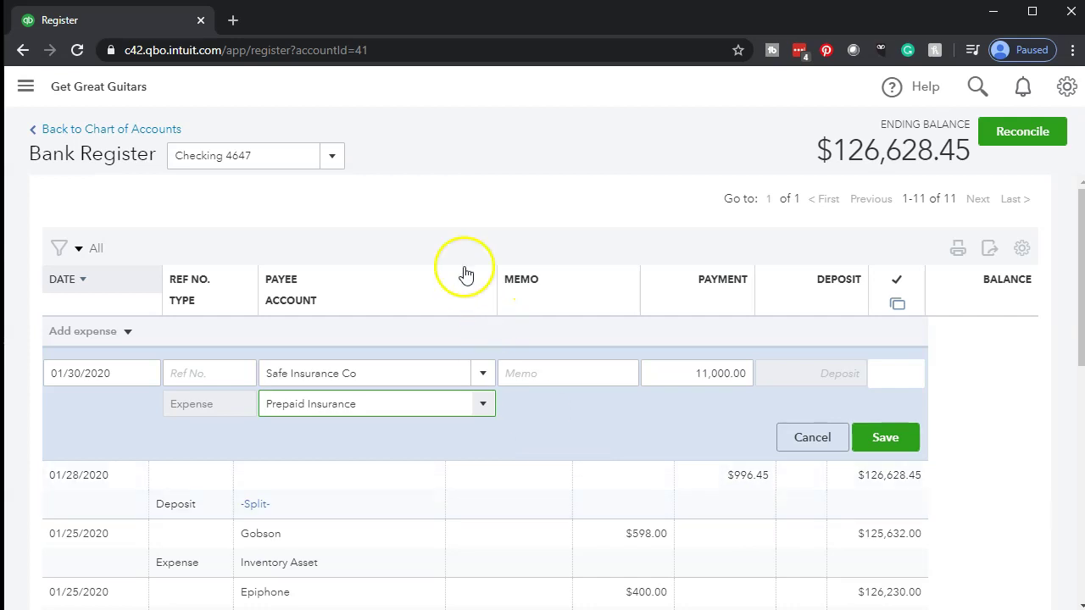
# Step: Duplicate the register's browser tab and save the Safe Insurance Co expense in the original tab
pyautogui.rightClick(152, 21)
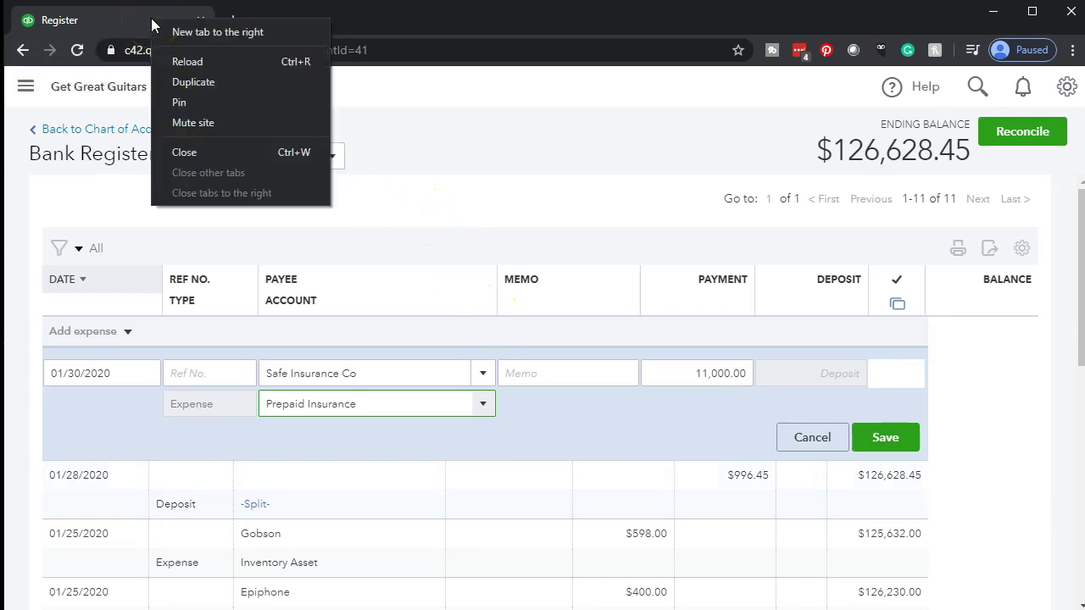
pyautogui.click(176, 86)
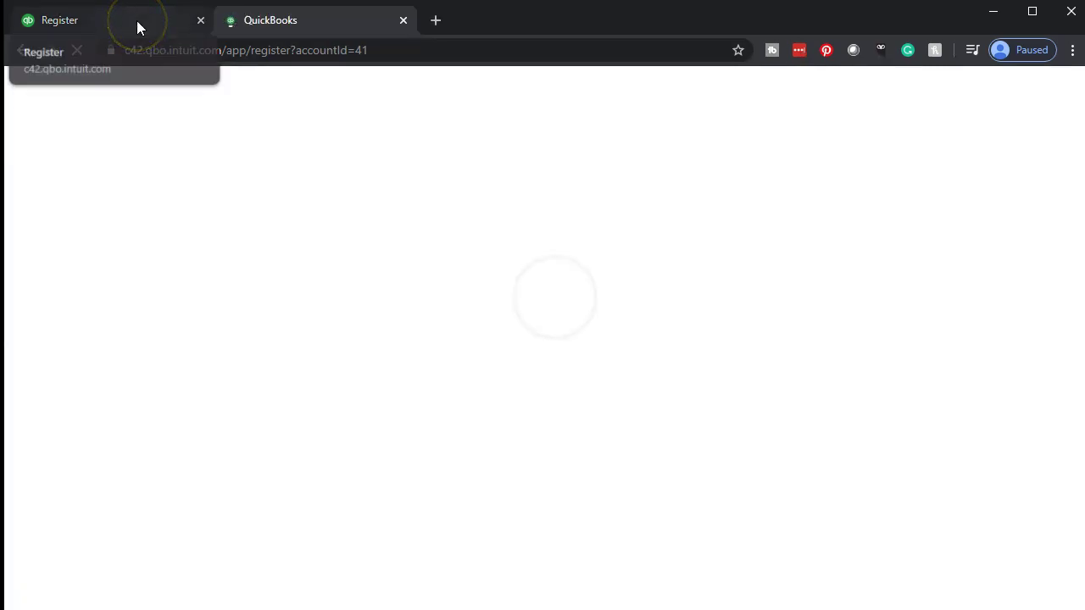
pyautogui.click(137, 21)
pyautogui.click(869, 438)
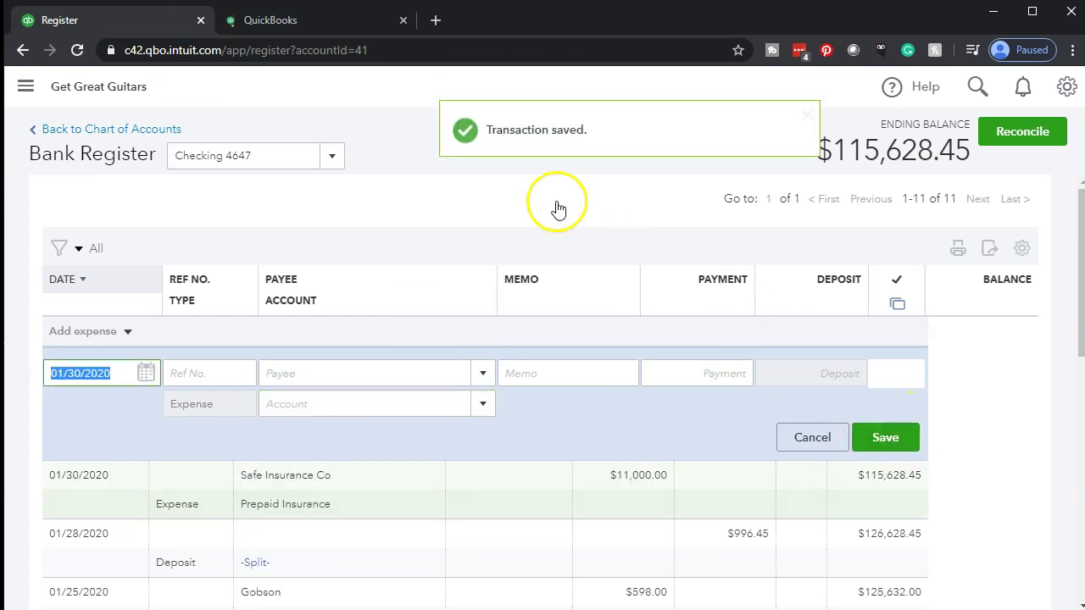
# Step: Open the Chart of Accounts in the duplicated tab and look through its list of accounts
pyautogui.click(320, 20)
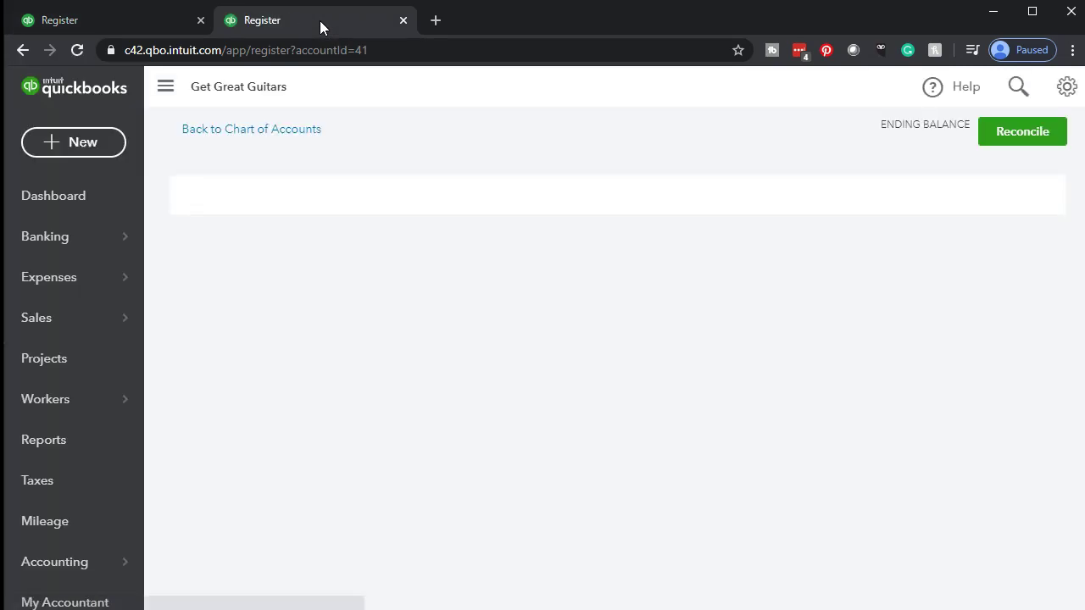
pyautogui.click(84, 363)
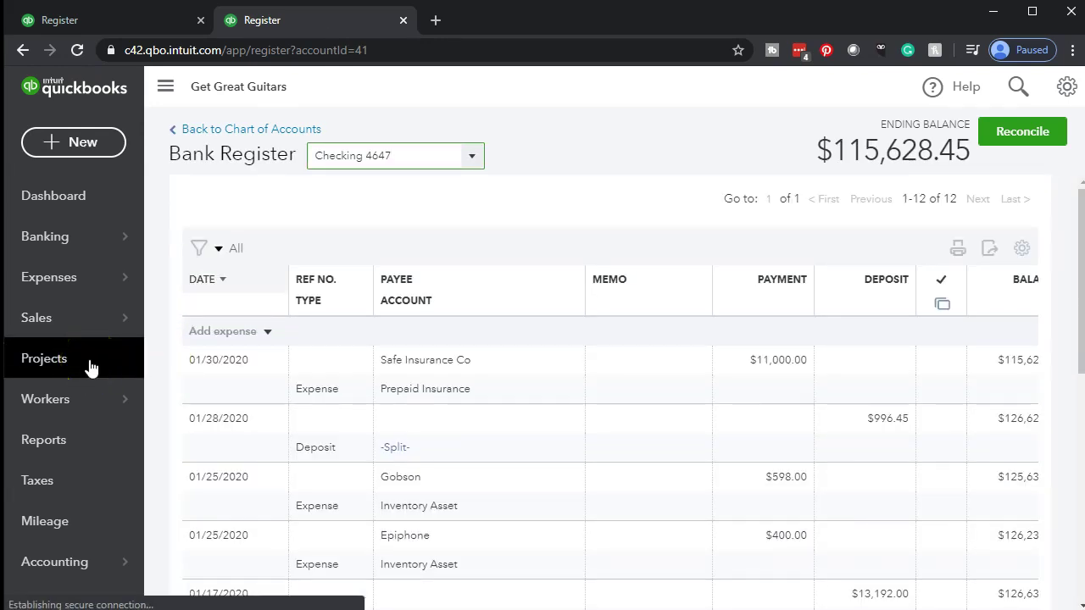
pyautogui.scroll(-2, 90, 367)
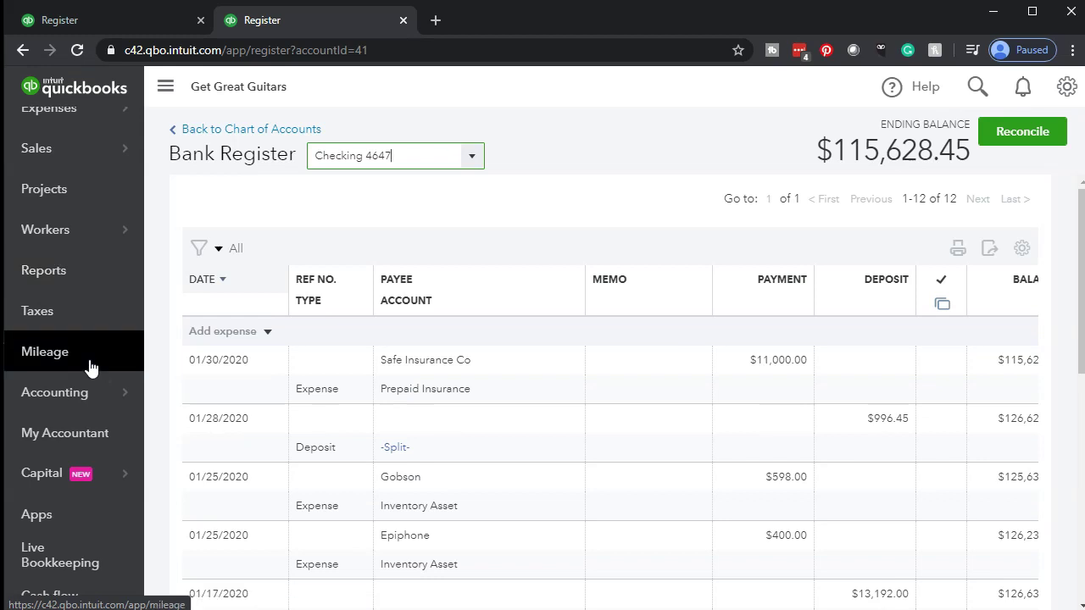
pyautogui.scroll(-1, 91, 367)
pyautogui.click(99, 458)
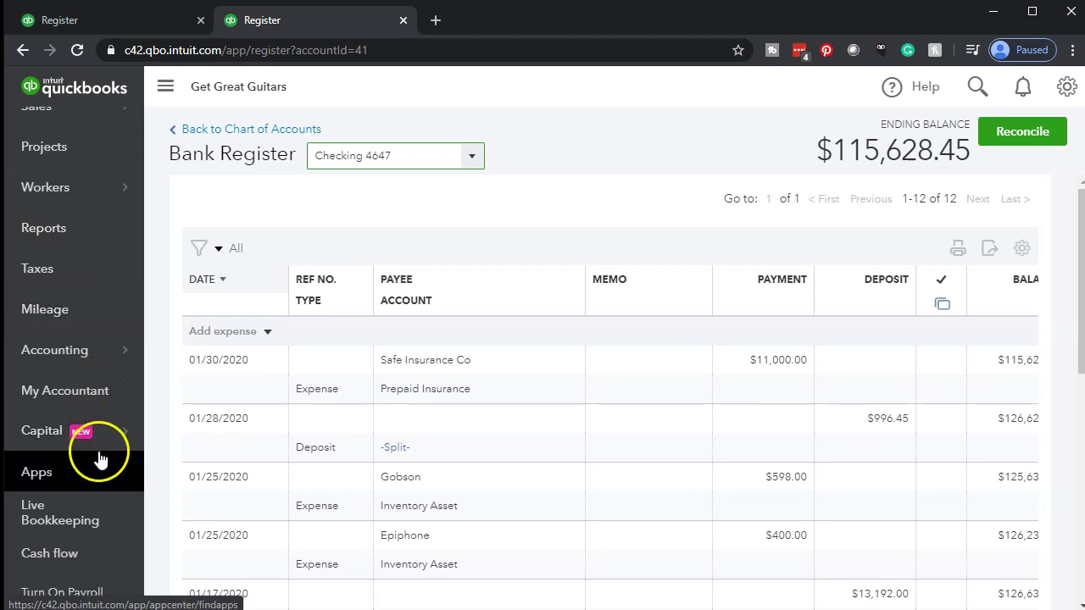
pyautogui.click(88, 354)
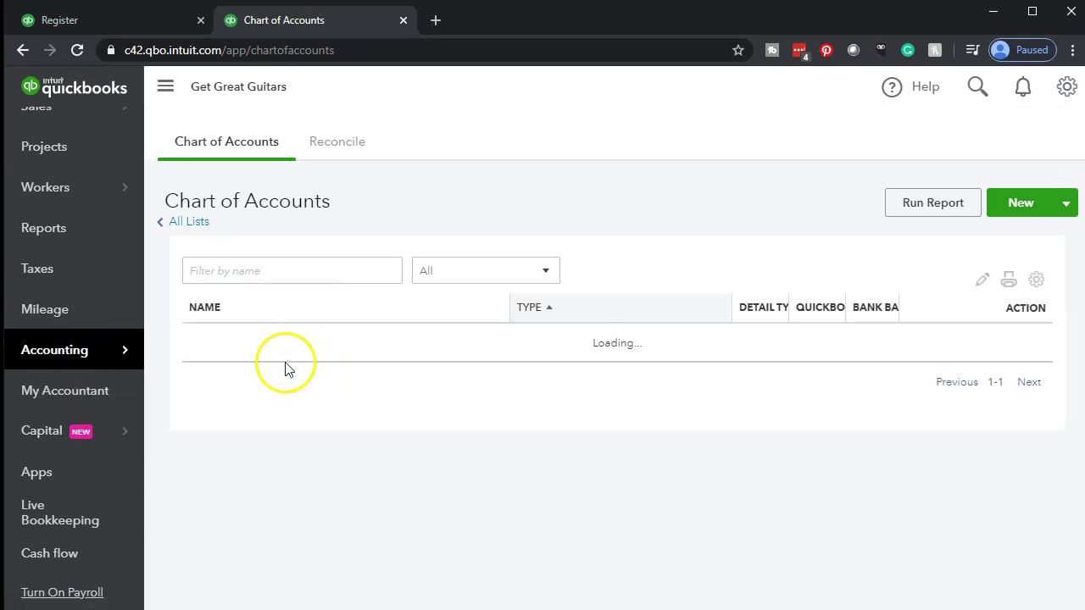
pyautogui.scroll(-2, 255, 362)
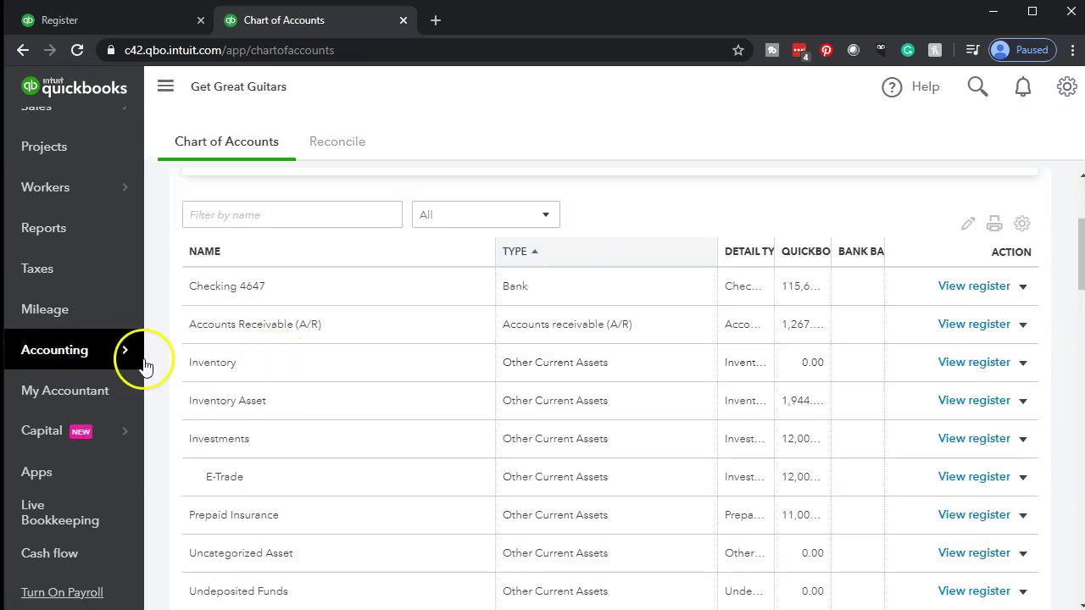
# Step: Search the reports for "tri" and open the Trial Balance report
pyautogui.click(52, 230)
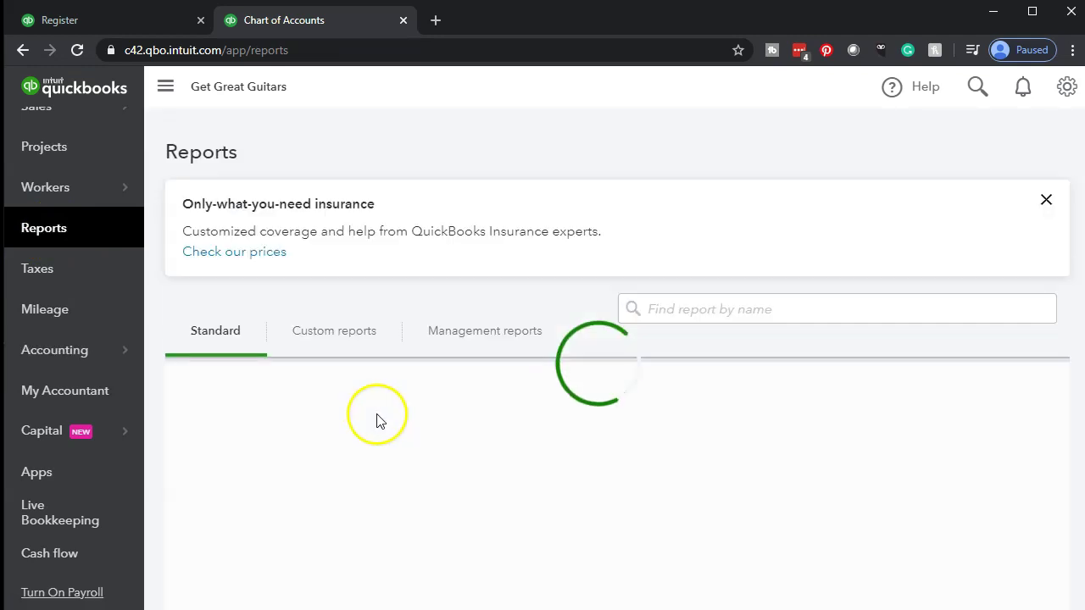
pyautogui.click(717, 301)
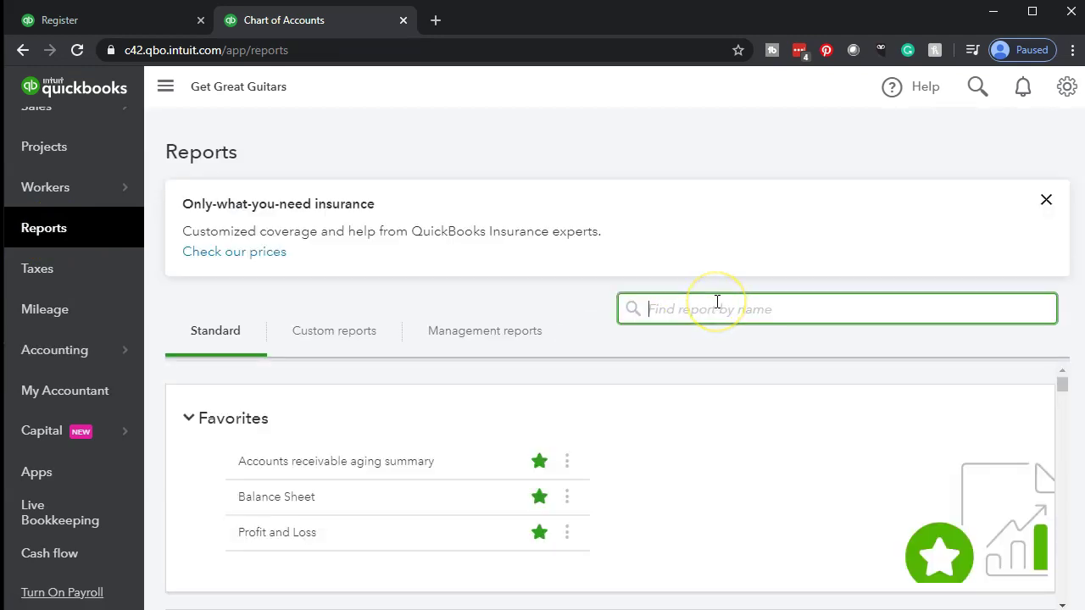
pyautogui.write('tri')
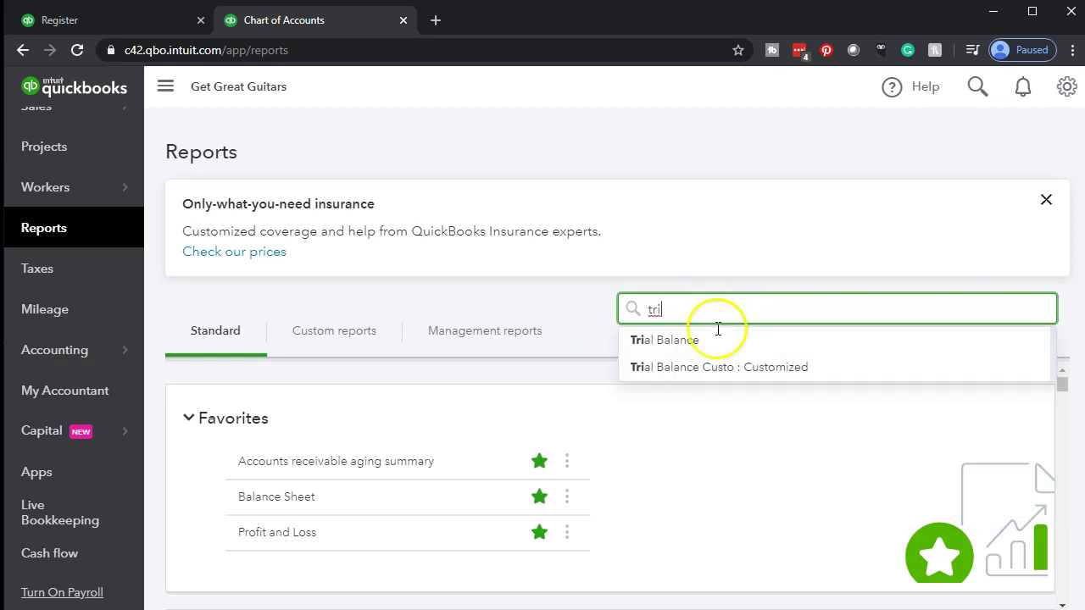
pyautogui.click(704, 341)
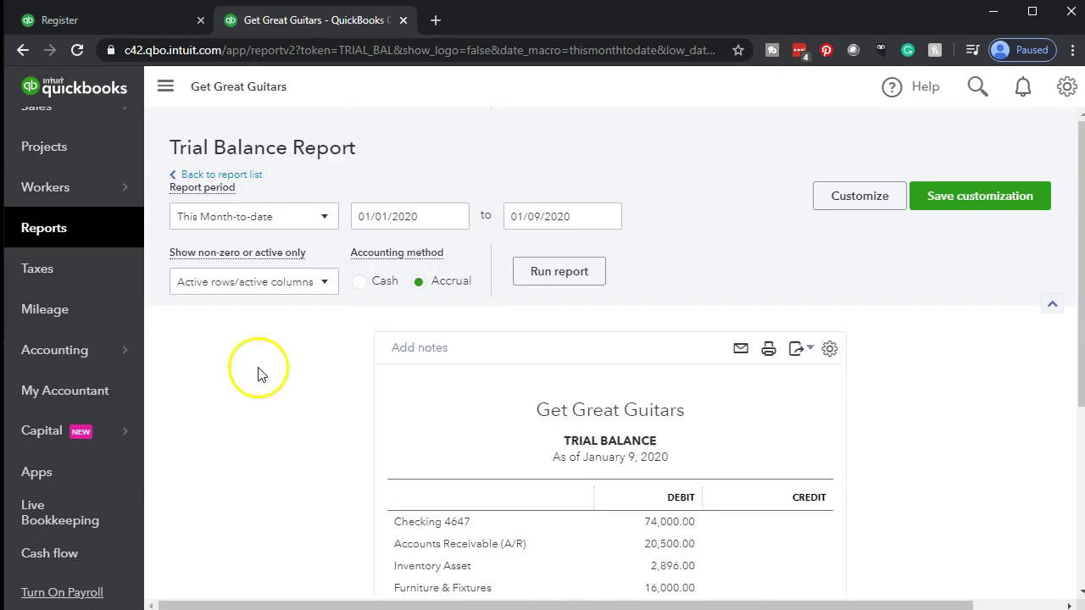
# Step: Set the Trial Balance report period to 01/01/2020 through 12/31/2020 and run the report
pyautogui.moveTo(442, 214); pyautogui.dragTo(348, 206)
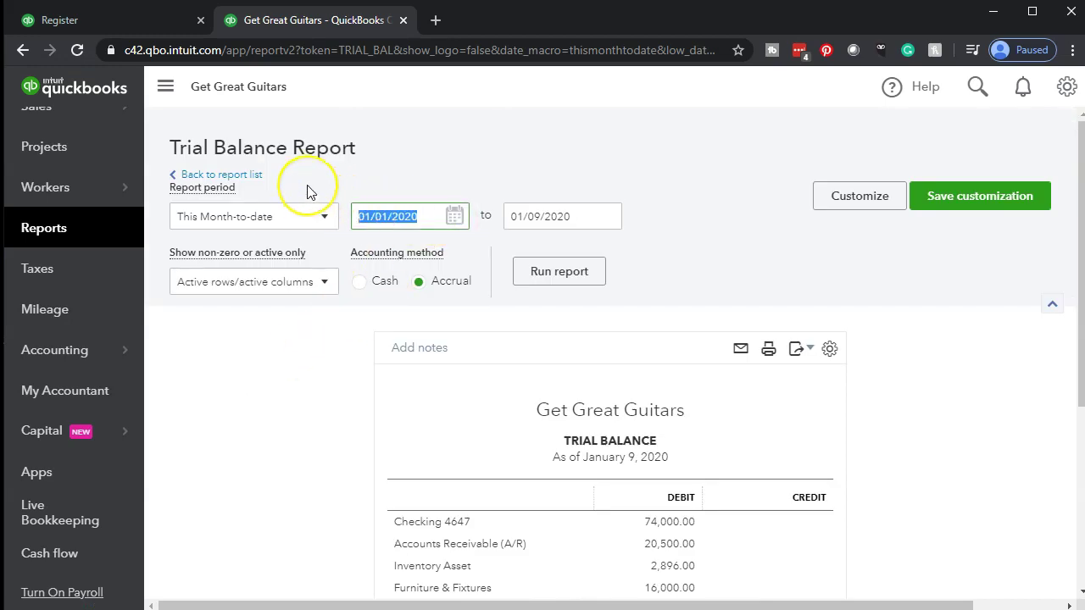
pyautogui.write('01/01/2020')
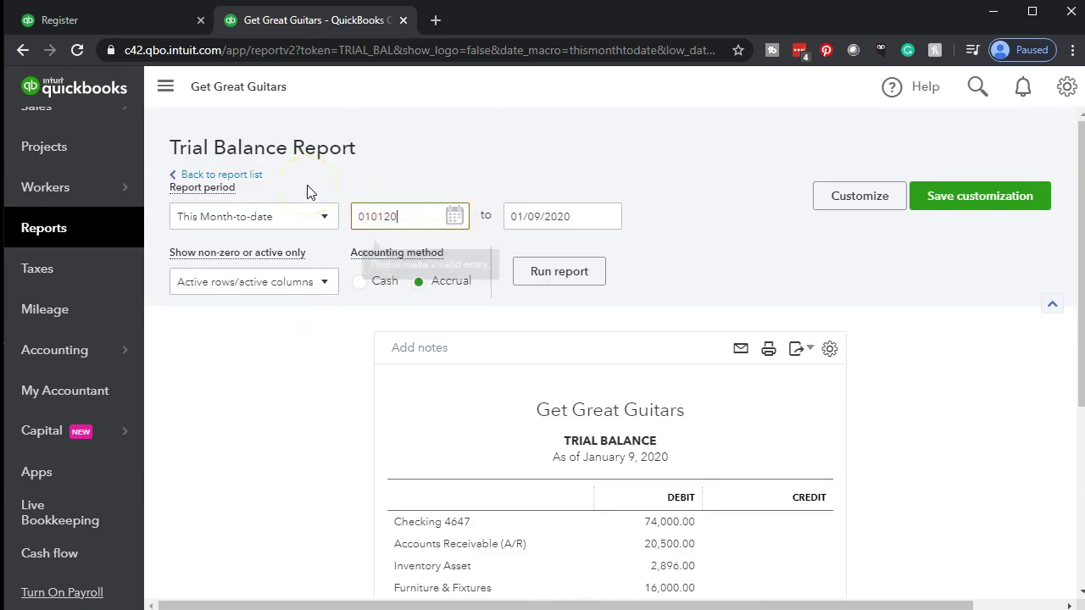
pyautogui.press('Tab')
pyautogui.write('12/31/2020')
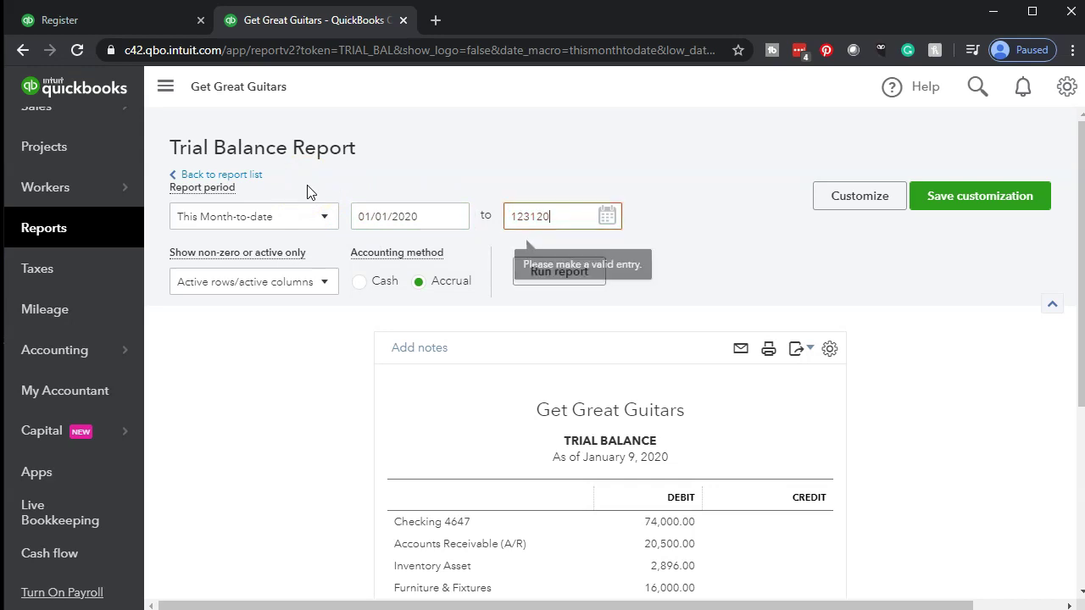
pyautogui.press('Tab')
pyautogui.click(542, 271)
pyautogui.scroll(-3, 443, 327)
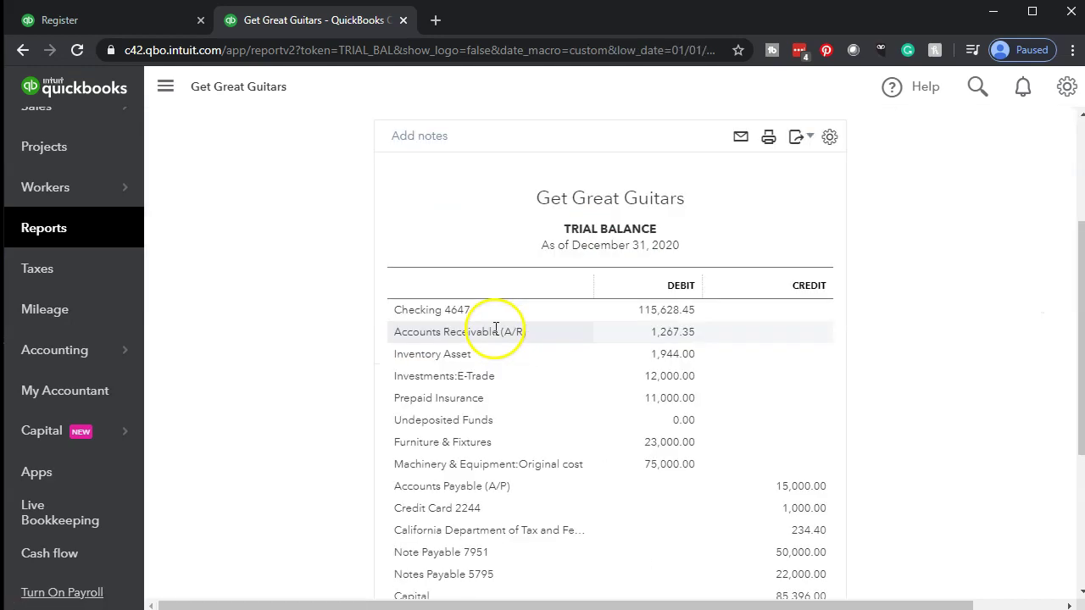
# Step: Collapse the navigation sidebar and enlarge the page to examine the trial balance's account balances
pyautogui.click(165, 85)
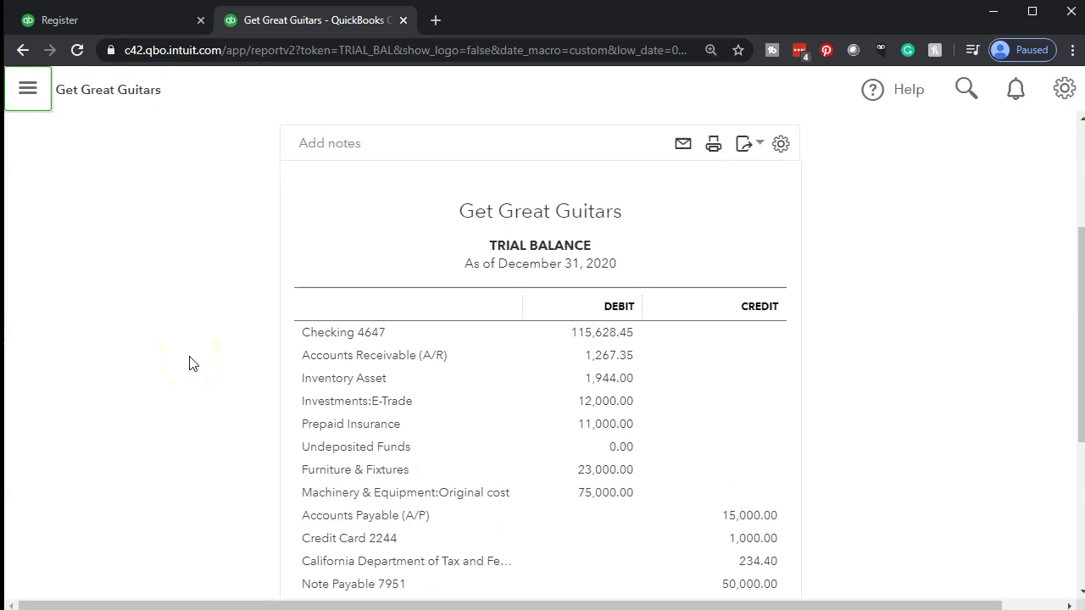
pyautogui.hotkey('ctrl', '+')
pyautogui.hotkey('ctrl', '+')
pyautogui.scroll(-2, 189, 363)
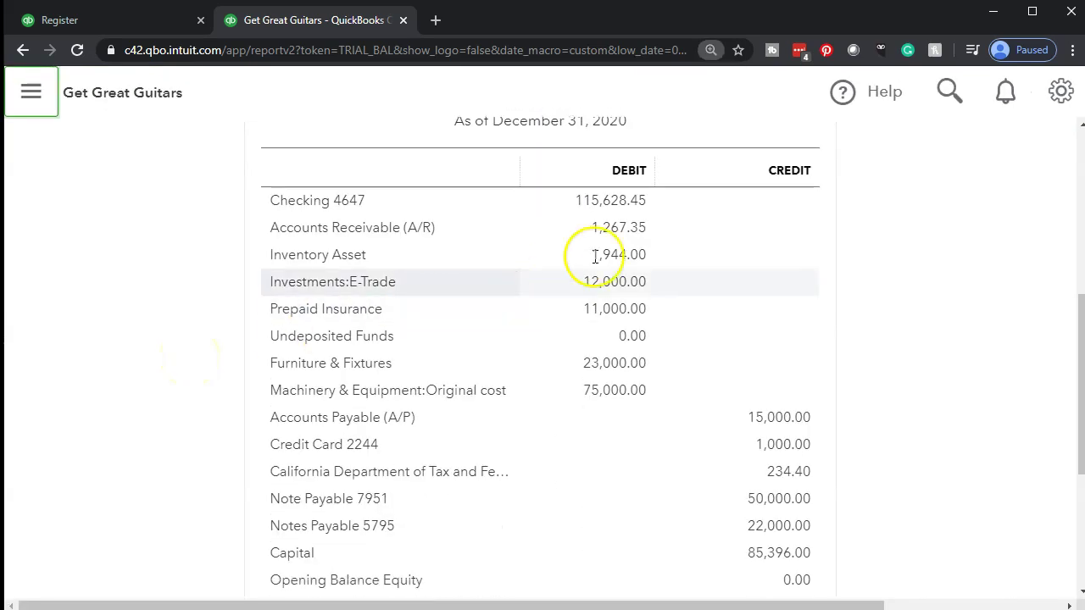
# Step: Open the checking account's transaction detail from the trial balance and open the 01/30/2020 Safe Insurance Co expense
pyautogui.click(623, 200)
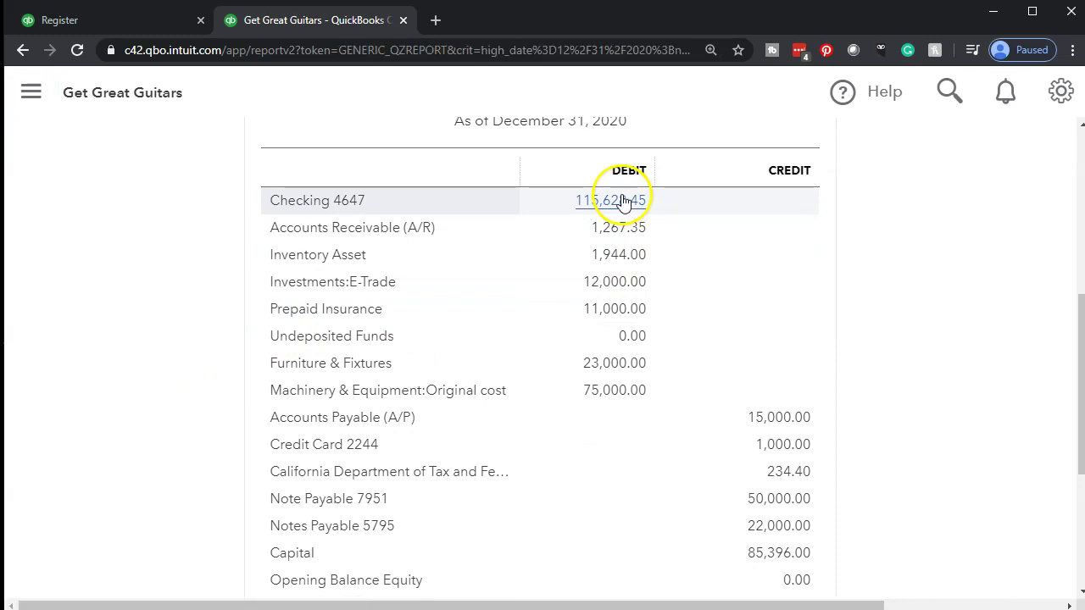
pyautogui.scroll(-4, 565, 351)
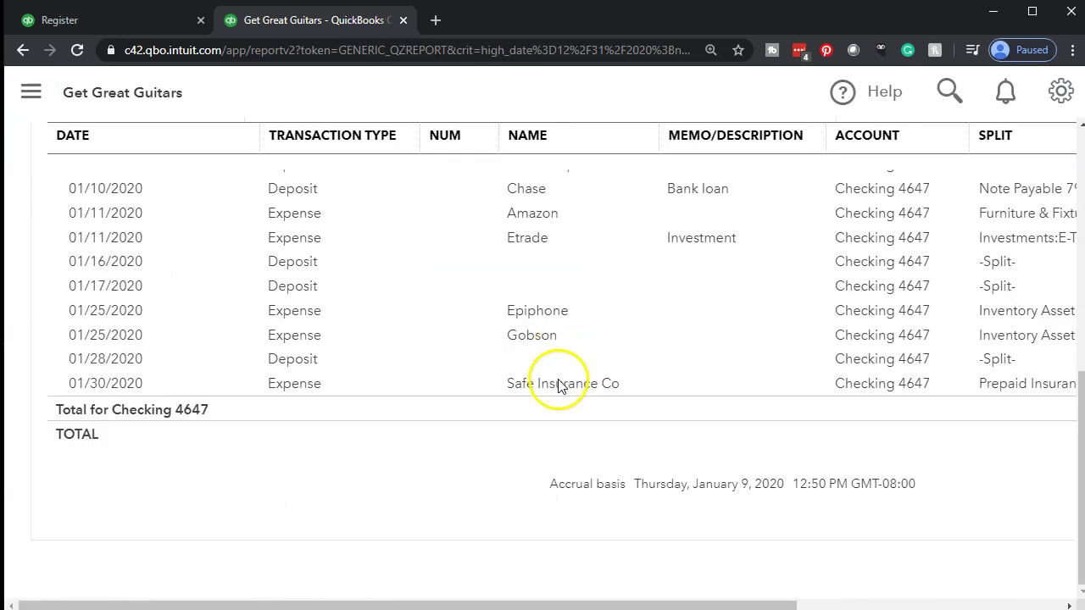
pyautogui.moveTo(657, 604); pyautogui.dragTo(574, 565)
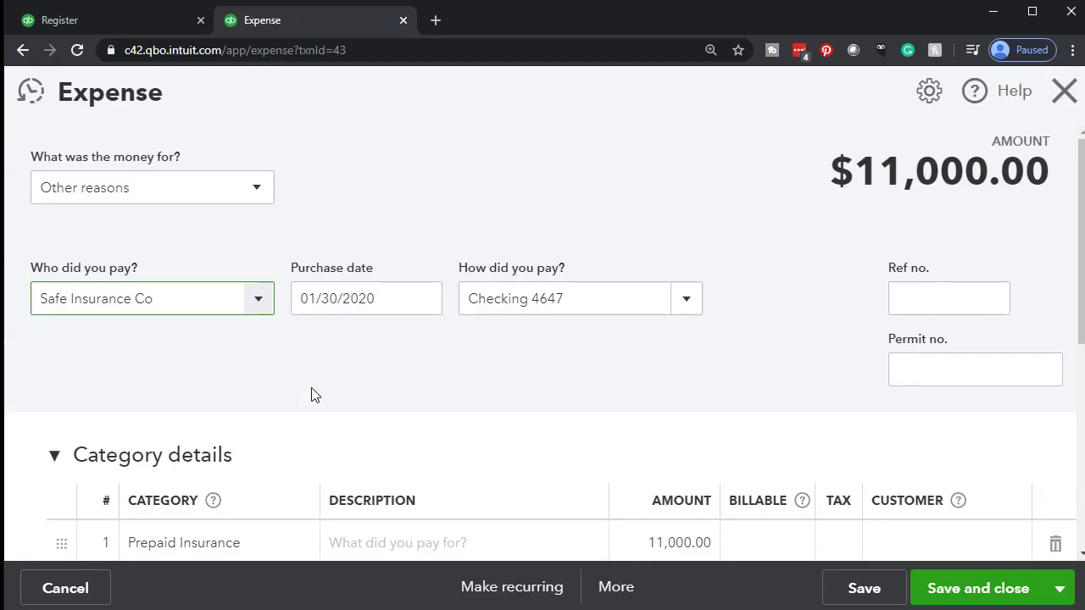
# Step: Examine the Safe Insurance Co expense form, including its category details and payment header
pyautogui.scroll(-2, 313, 395)
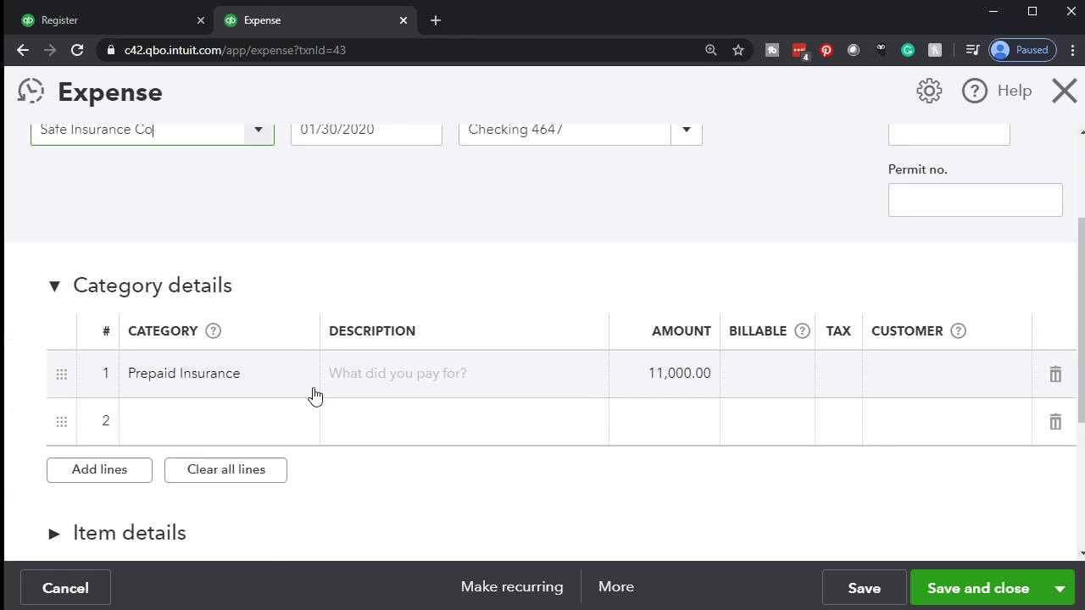
pyautogui.click(229, 412)
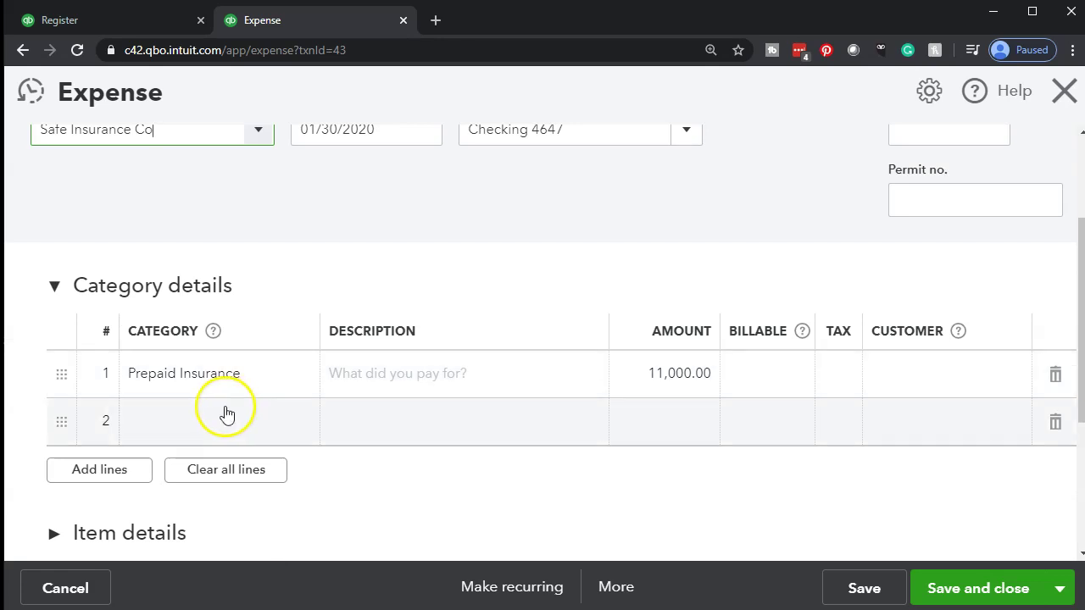
pyautogui.click(486, 413)
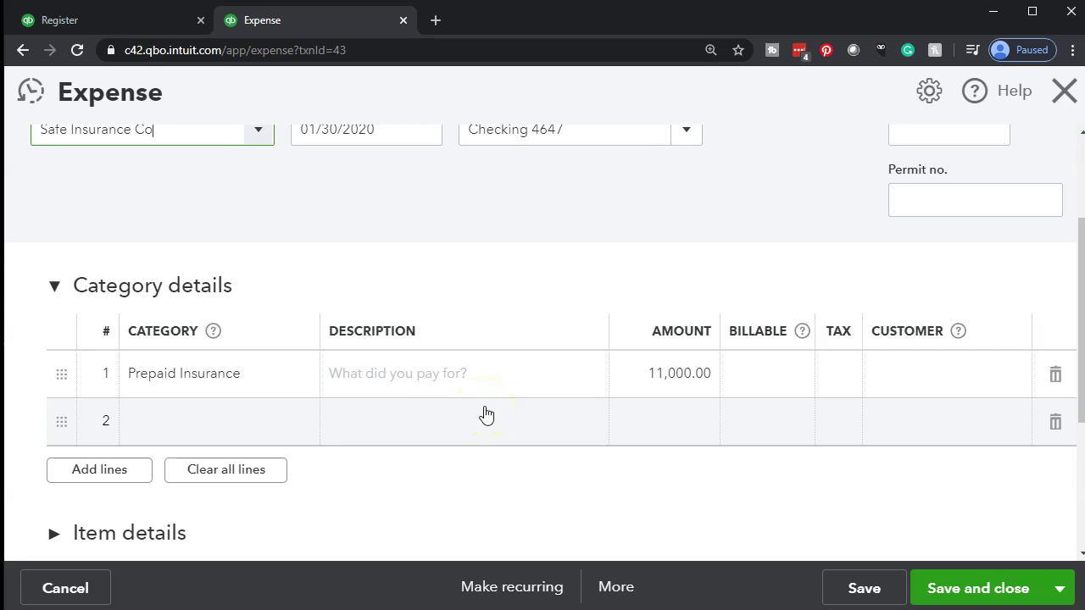
pyautogui.scroll(2, 486, 412)
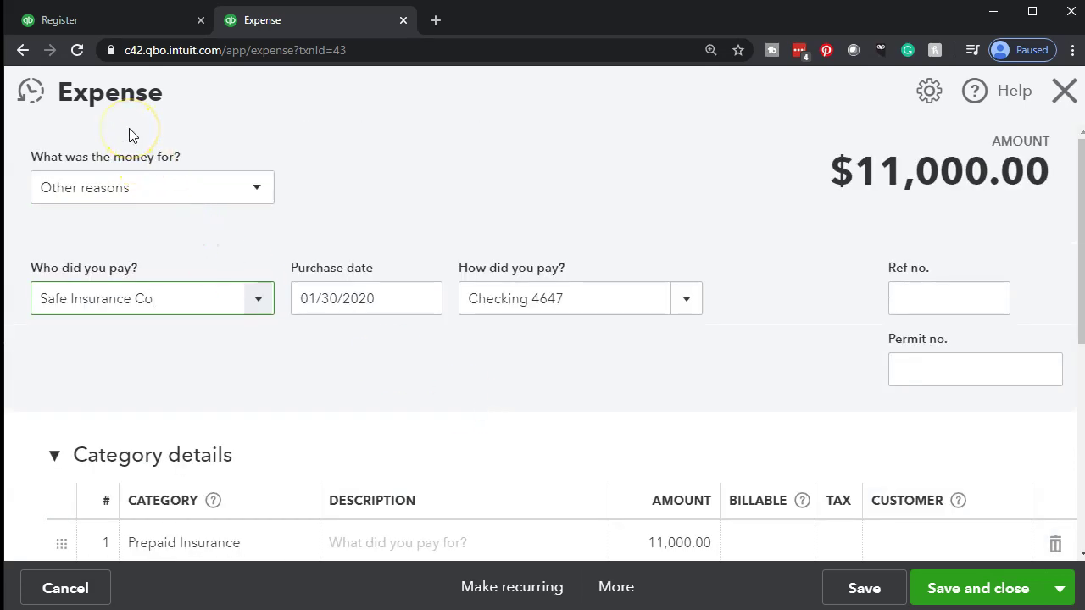
# Step: Close the Safe Insurance Co expense form and return from the checking transaction report to the trial balance
pyautogui.click(161, 387)
pyautogui.scroll(-1, 160, 423)
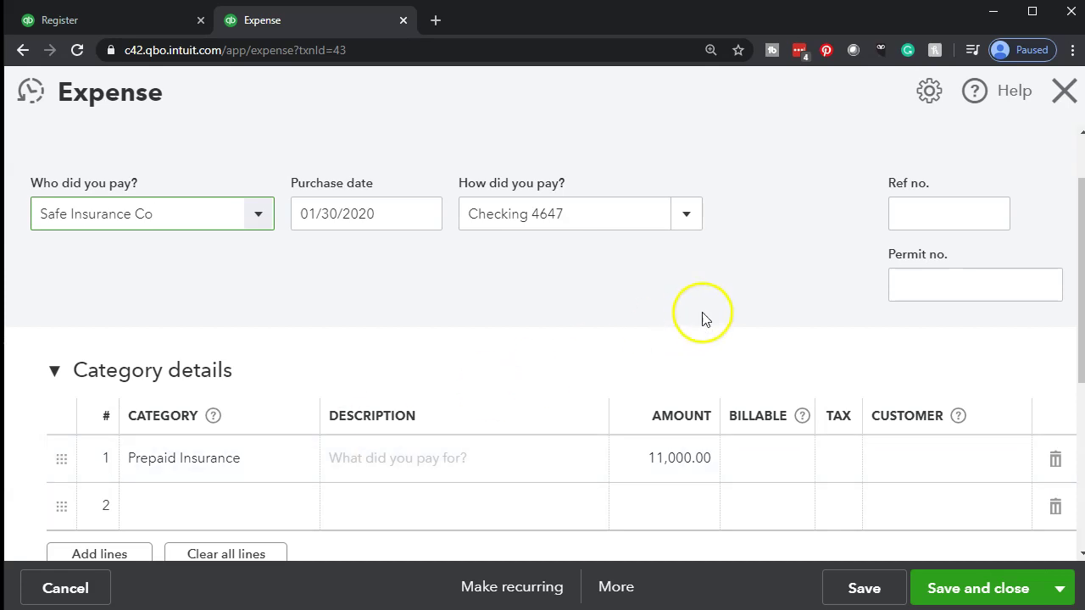
pyautogui.click(1069, 96)
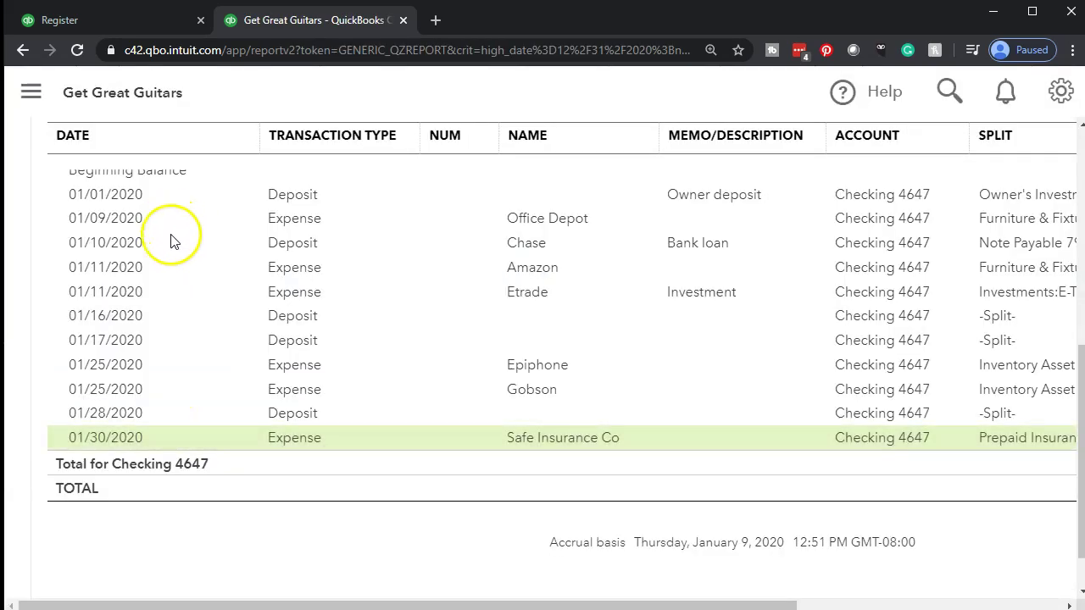
pyautogui.scroll(6, 85, 305)
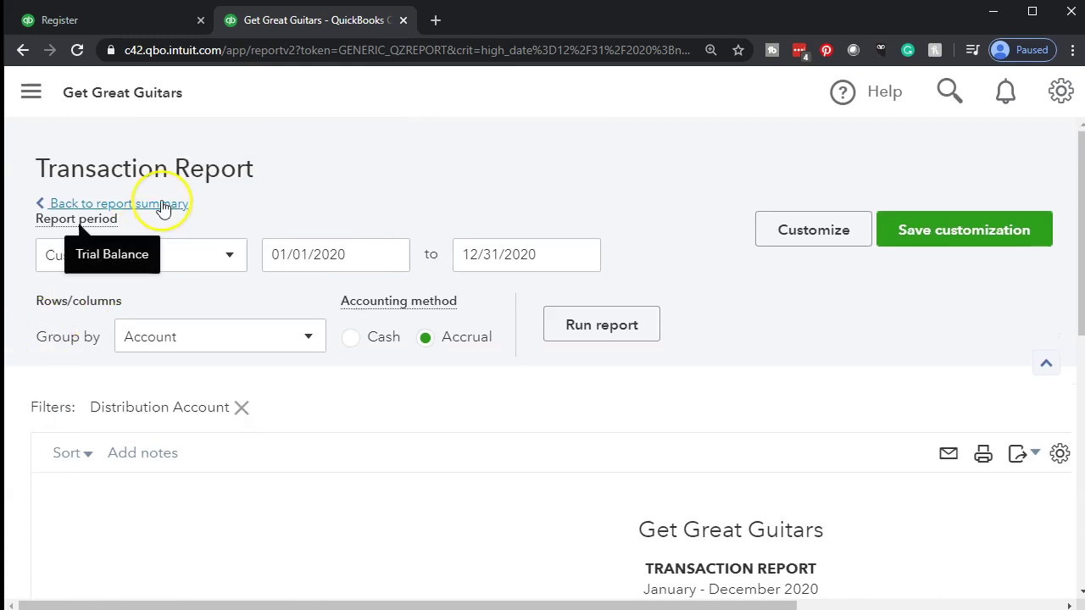
pyautogui.click(163, 208)
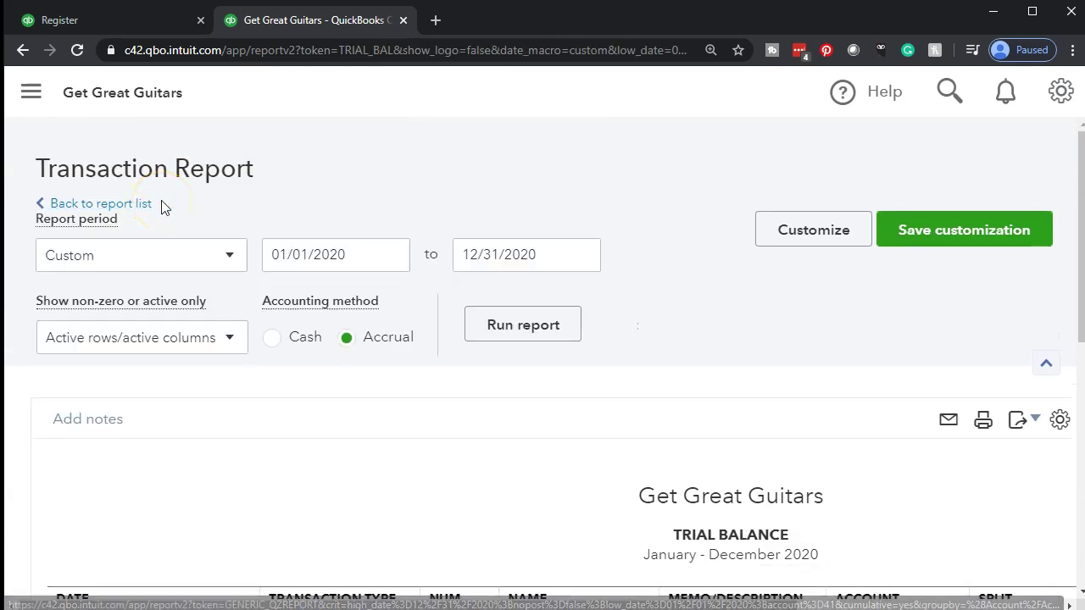
# Step: Review the trial balance, examine the Prepaid Insurance account's transaction detail and return to the trial balance
pyautogui.scroll(-5, 160, 206)
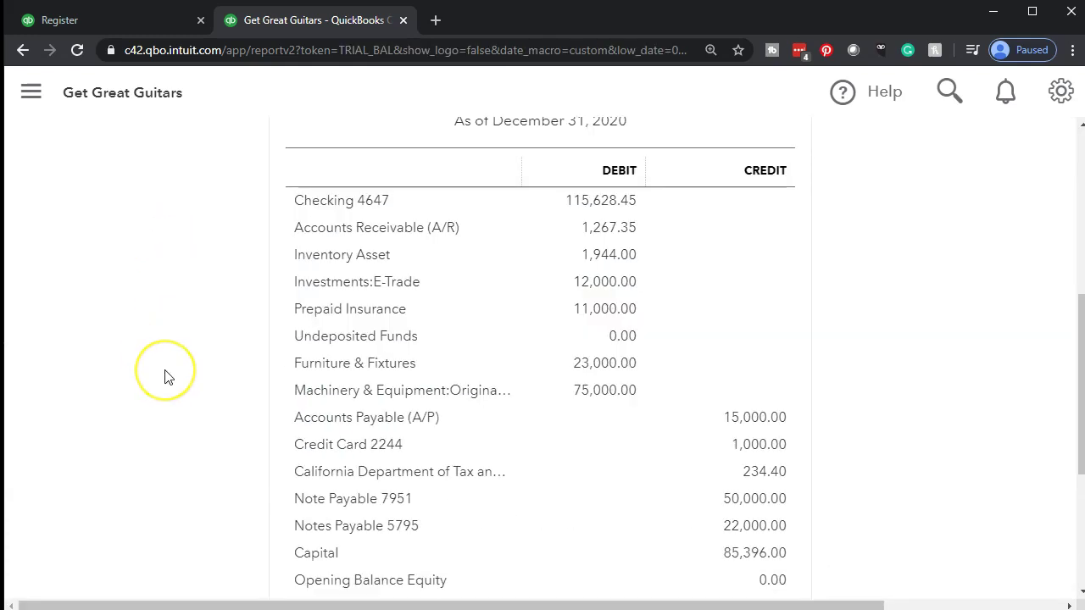
pyautogui.scroll(-3, 169, 377)
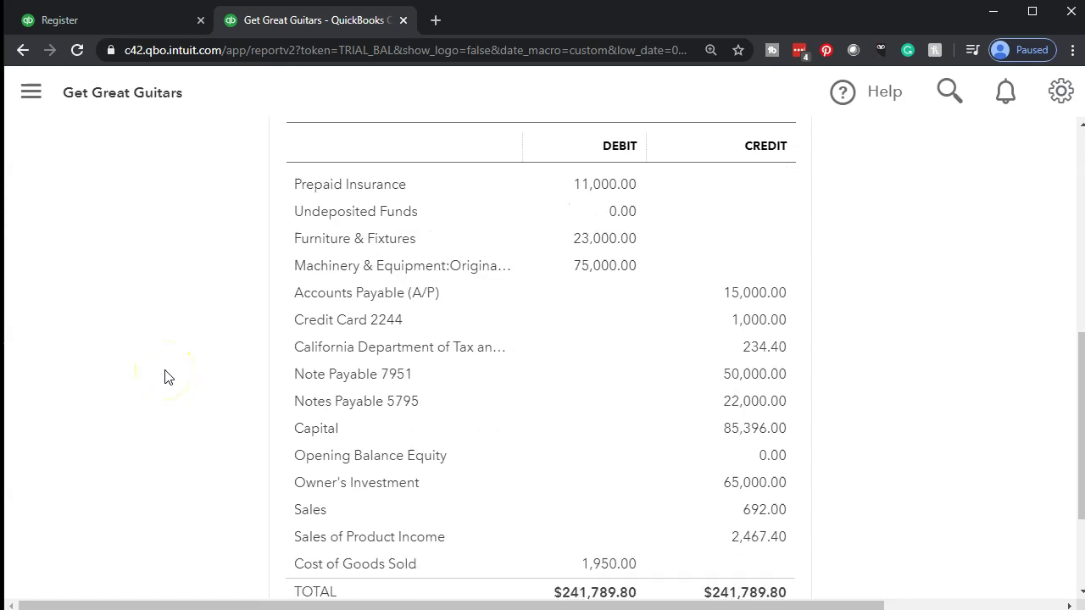
pyautogui.scroll(3, 169, 377)
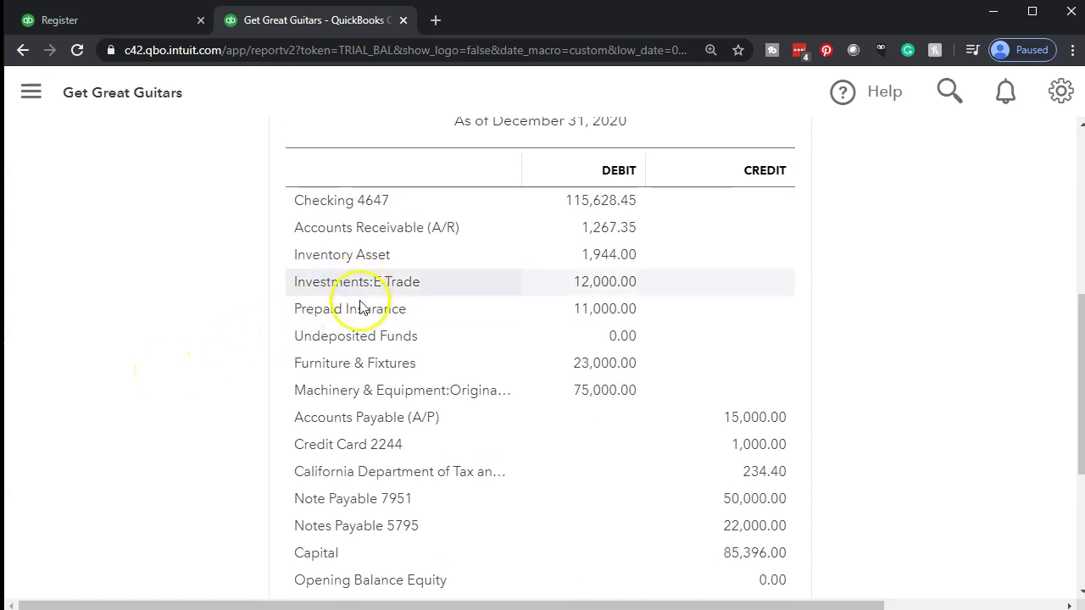
pyautogui.click(588, 311)
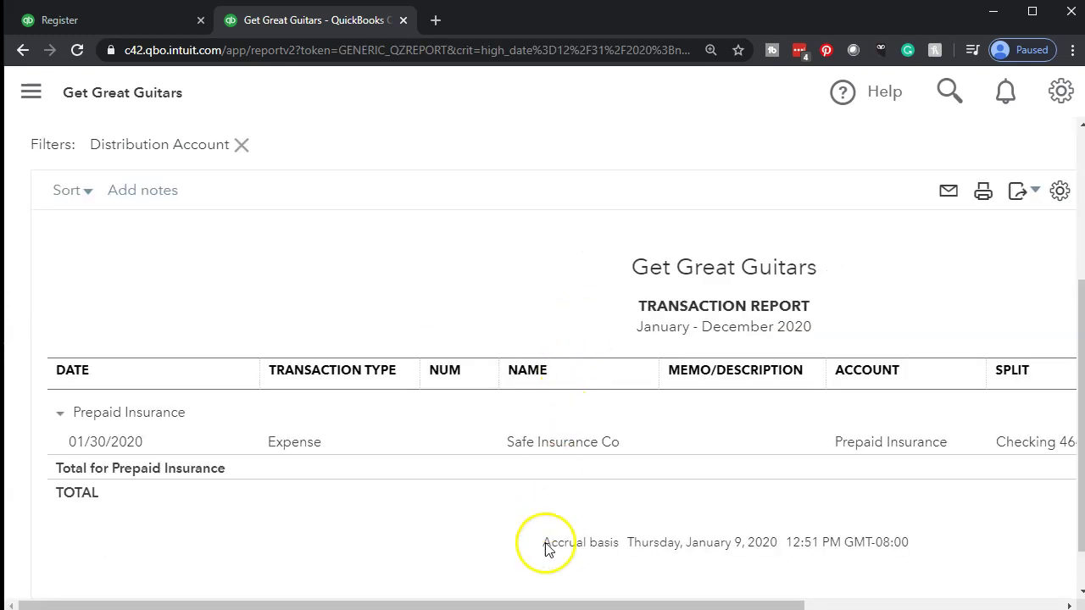
pyautogui.moveTo(618, 593); pyautogui.dragTo(431, 596)
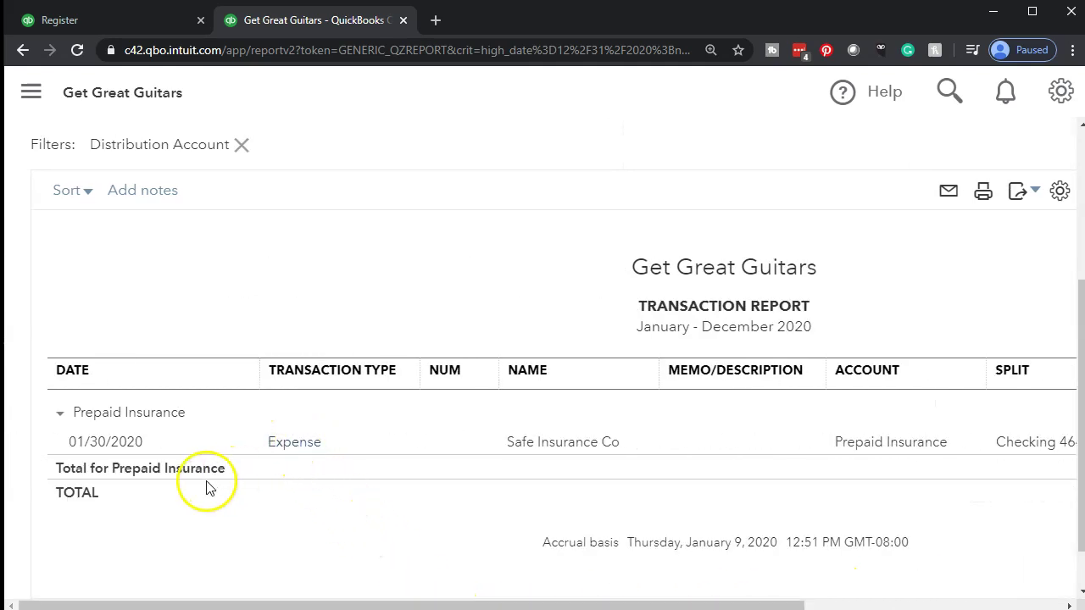
pyautogui.scroll(3, 206, 484)
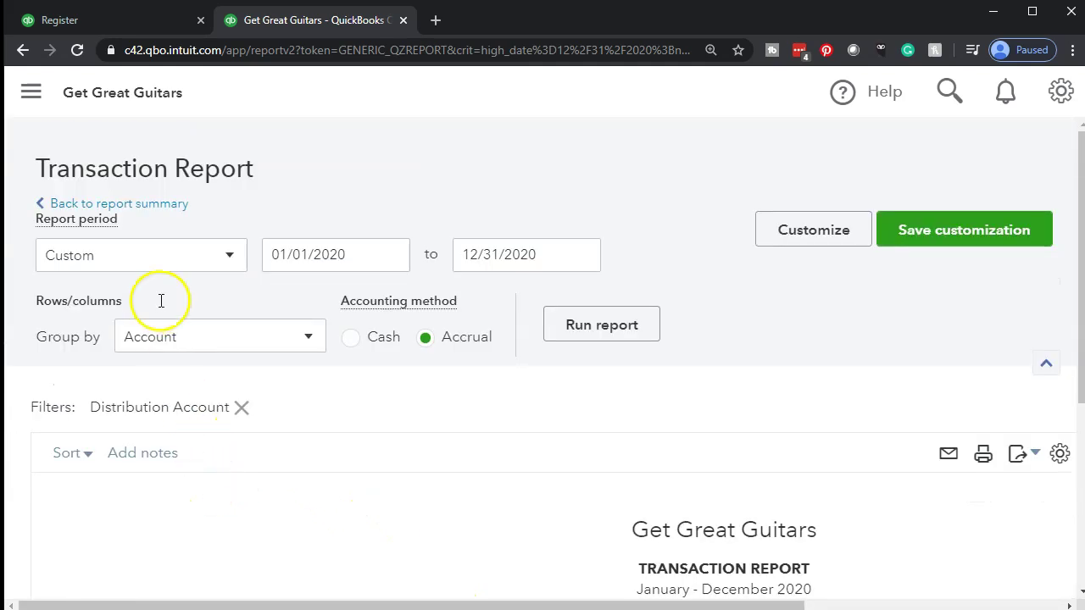
pyautogui.click(148, 214)
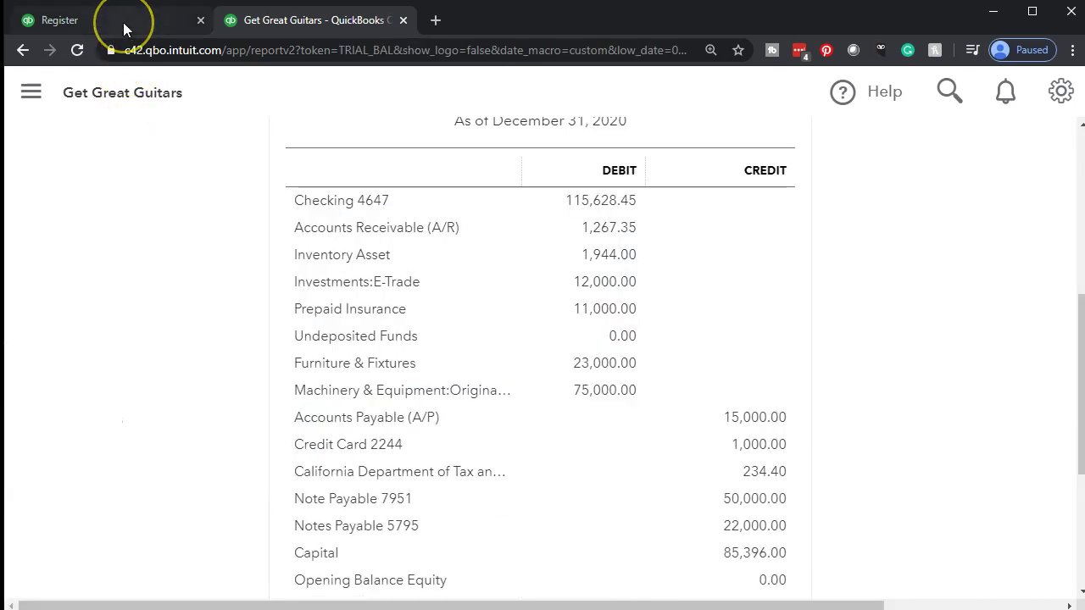
# Step: Return to the Checking 4647 bank register and start a new check entry with reference number 1001
pyautogui.click(123, 22)
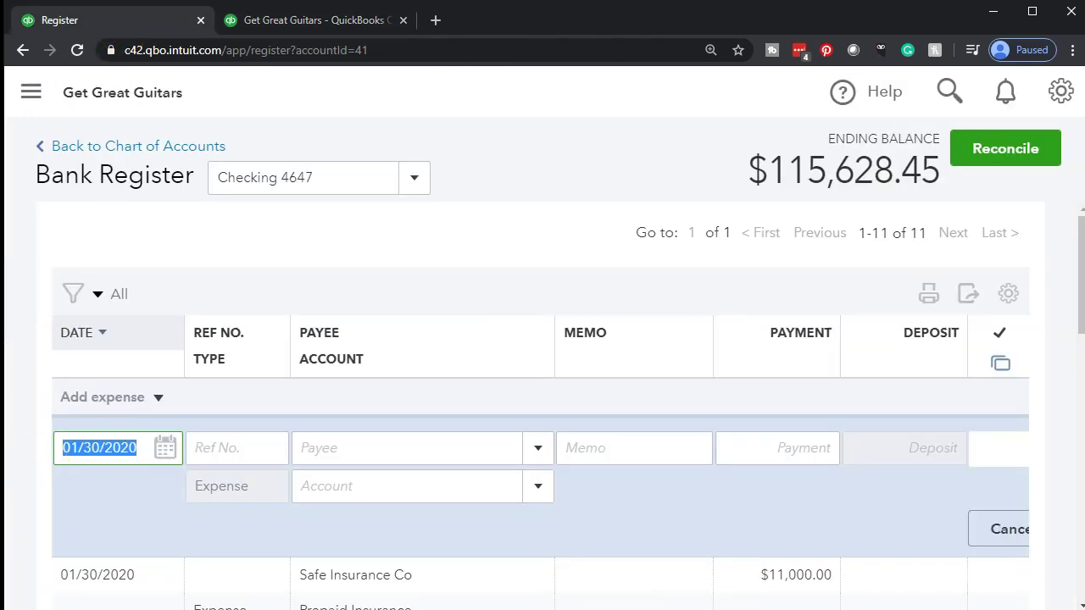
pyautogui.hotkey('ctrl', '-')
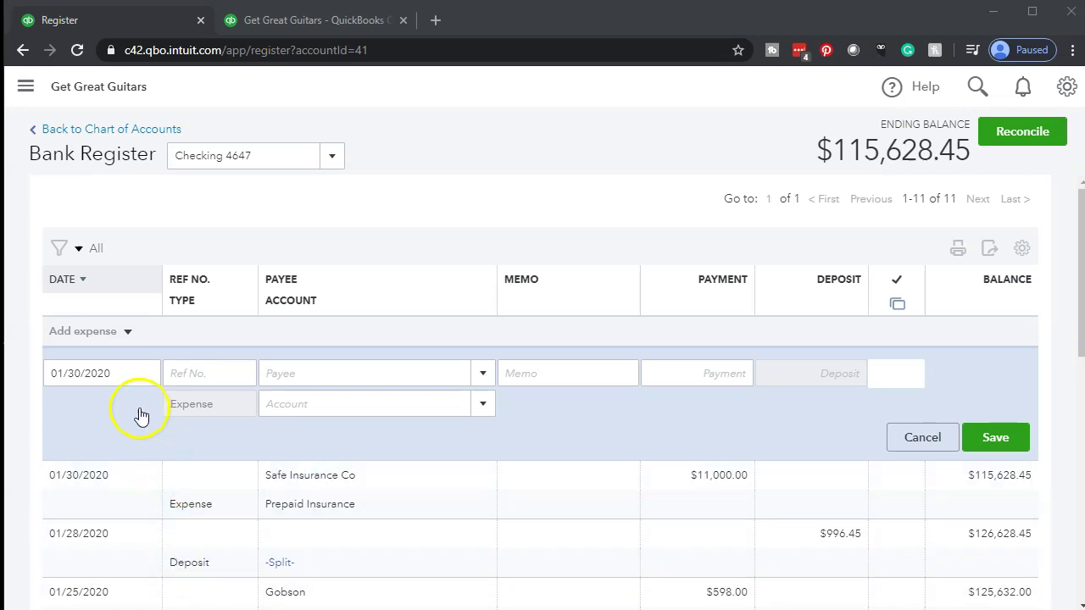
pyautogui.click(124, 376)
pyautogui.click(124, 376)
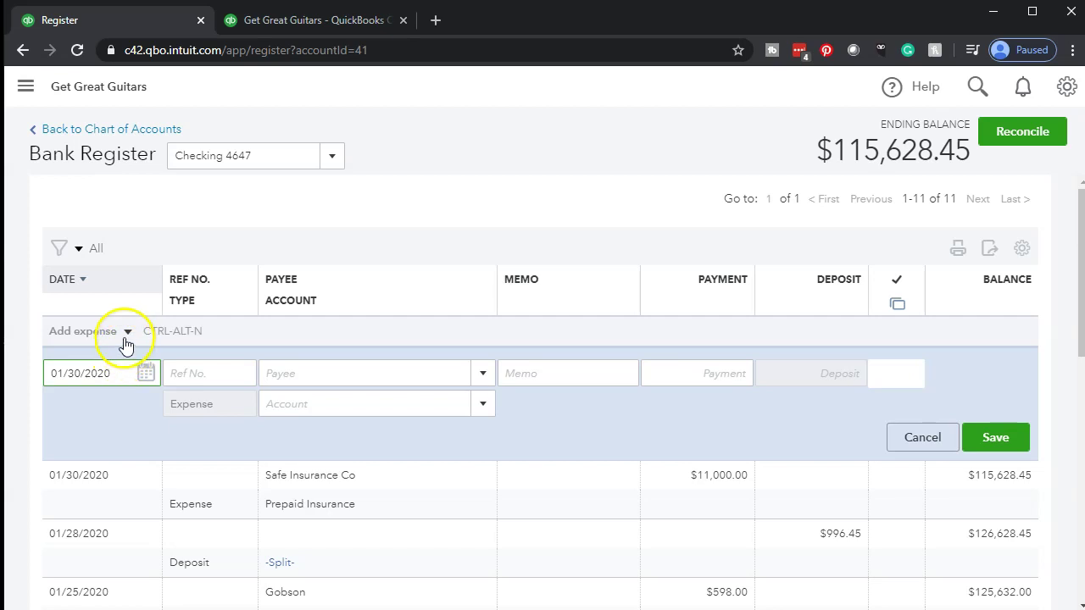
pyautogui.click(126, 335)
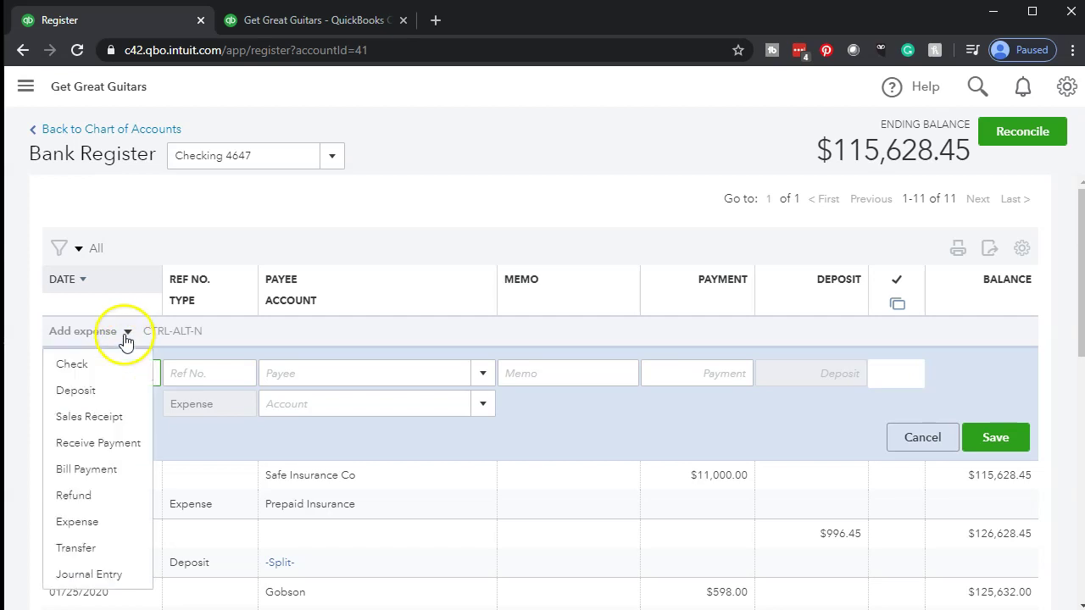
pyautogui.click(93, 364)
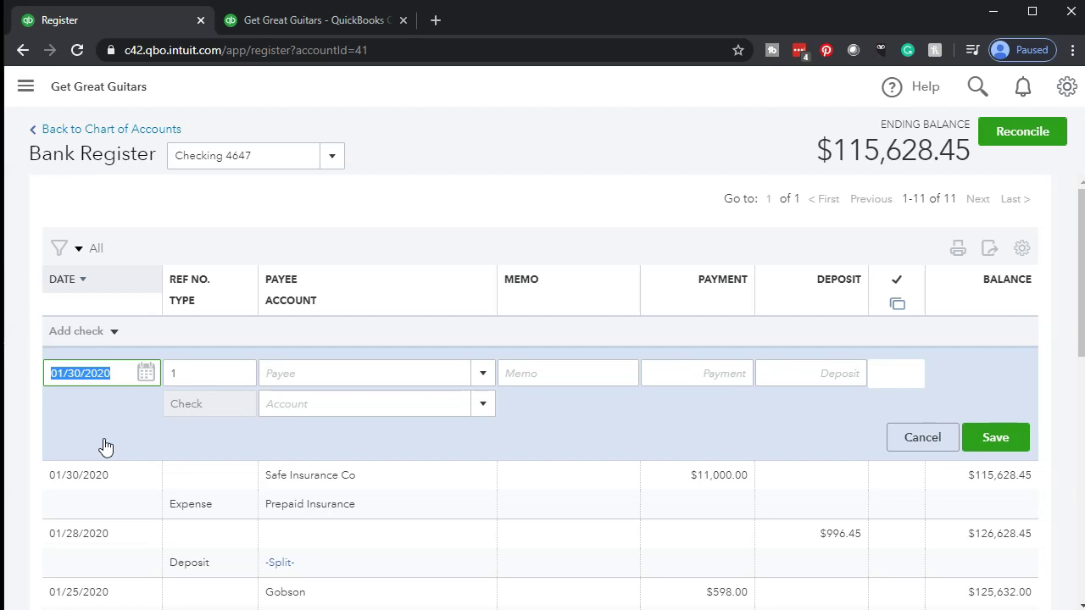
pyautogui.press('Tab')
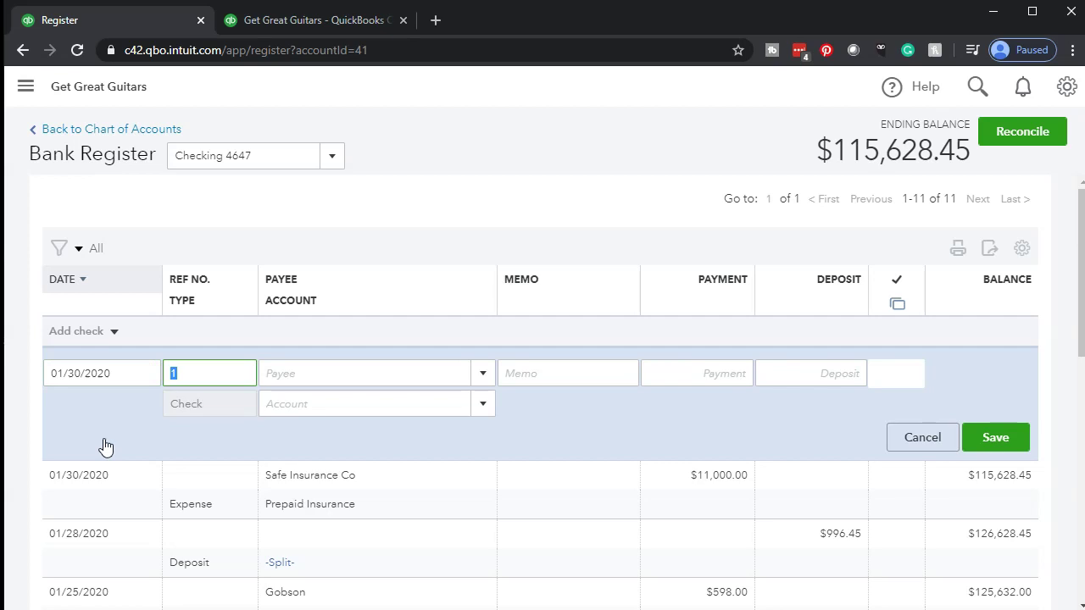
pyautogui.write('1001')
pyautogui.press('Tab')
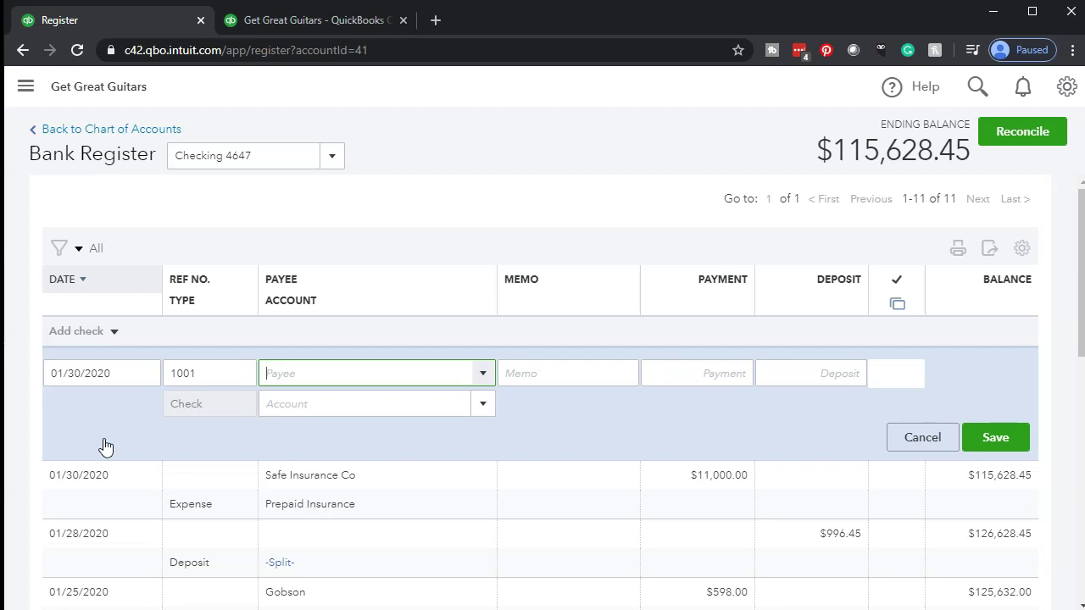
# Step: Enter Staples as the check's payee and save it as a new vendor
pyautogui.write('Staples')
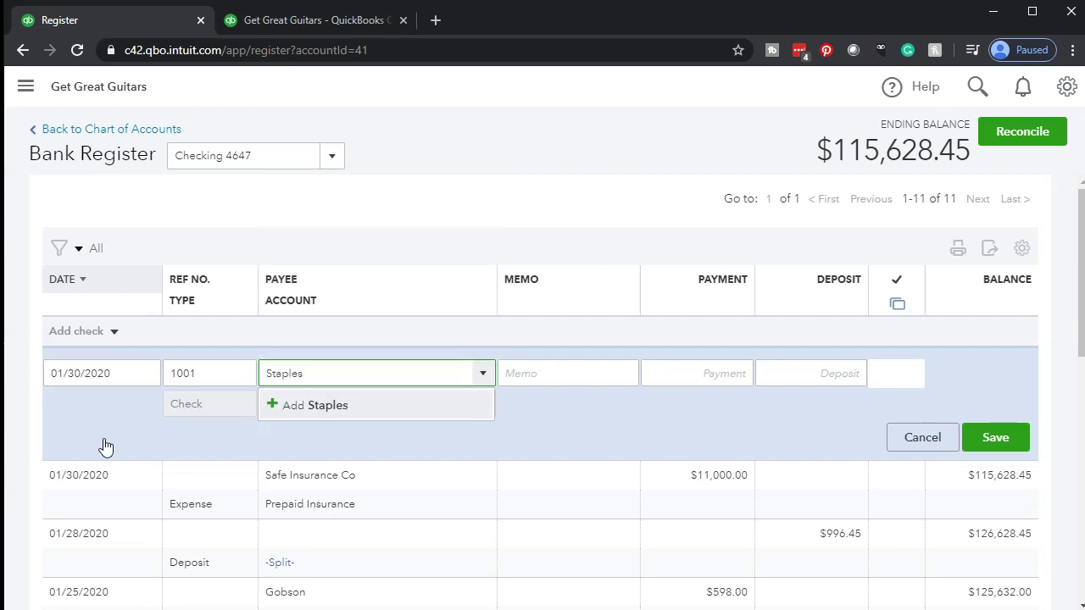
pyautogui.press('Return')
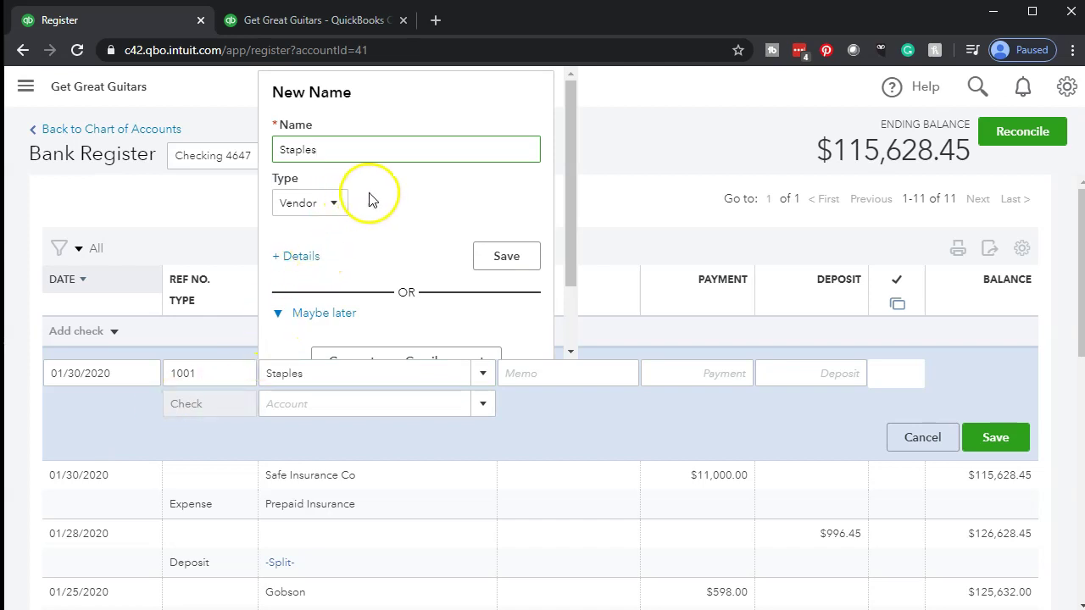
pyautogui.click(491, 260)
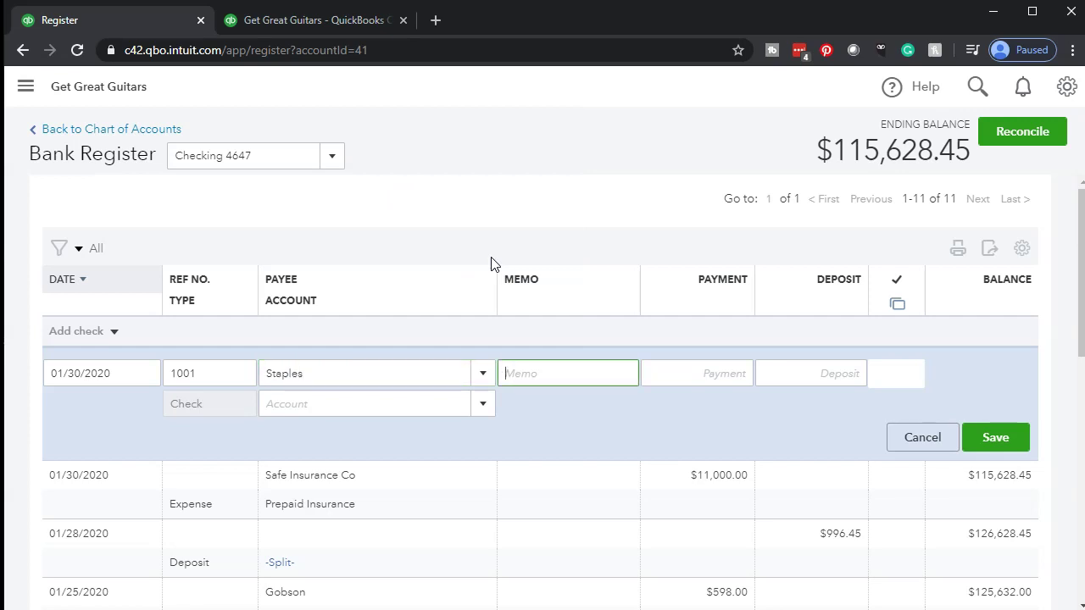
# Step: Leave the check's memo blank and set the payment amount to 500.00
pyautogui.press('Tab')
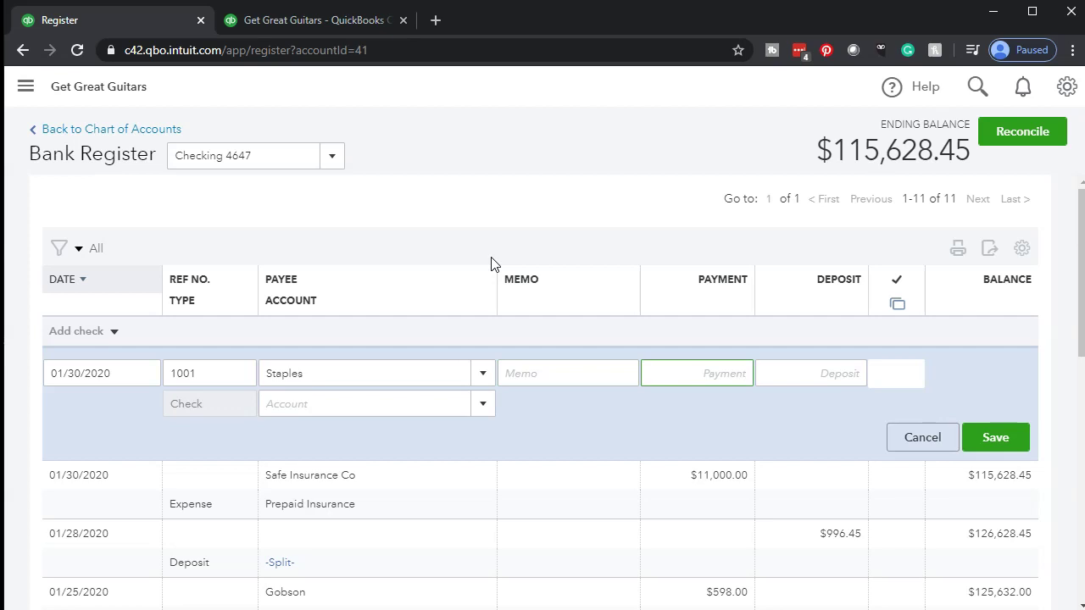
pyautogui.click(692, 372)
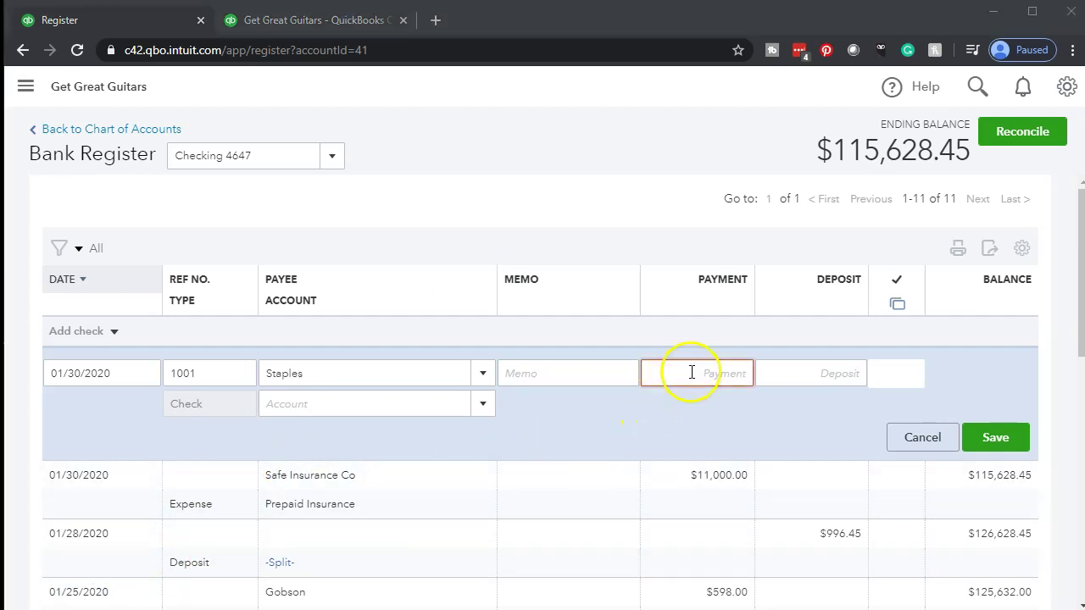
pyautogui.write('500')
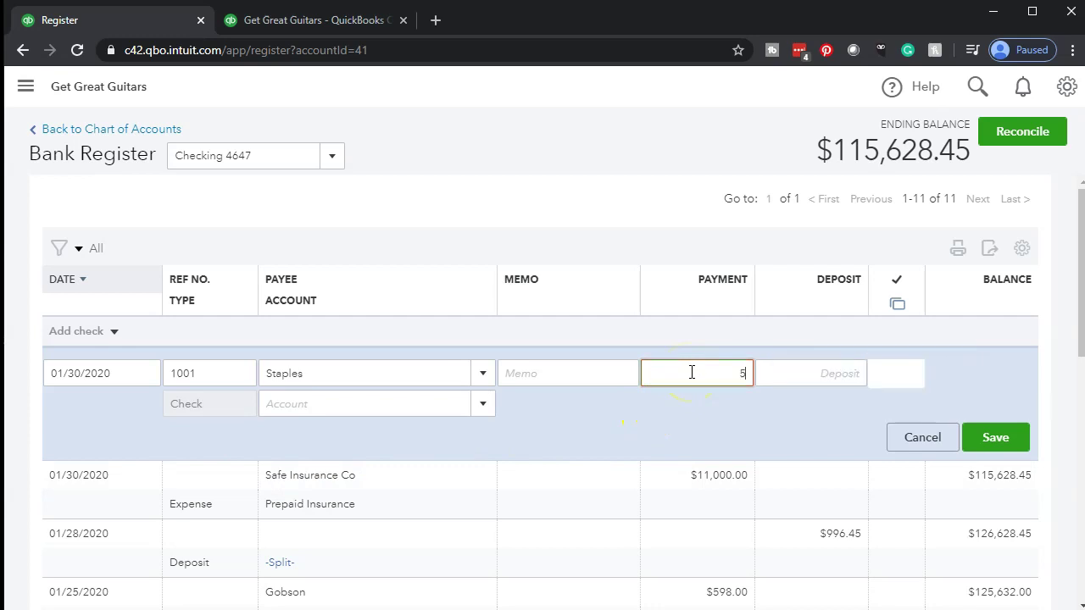
pyautogui.press('Tab')
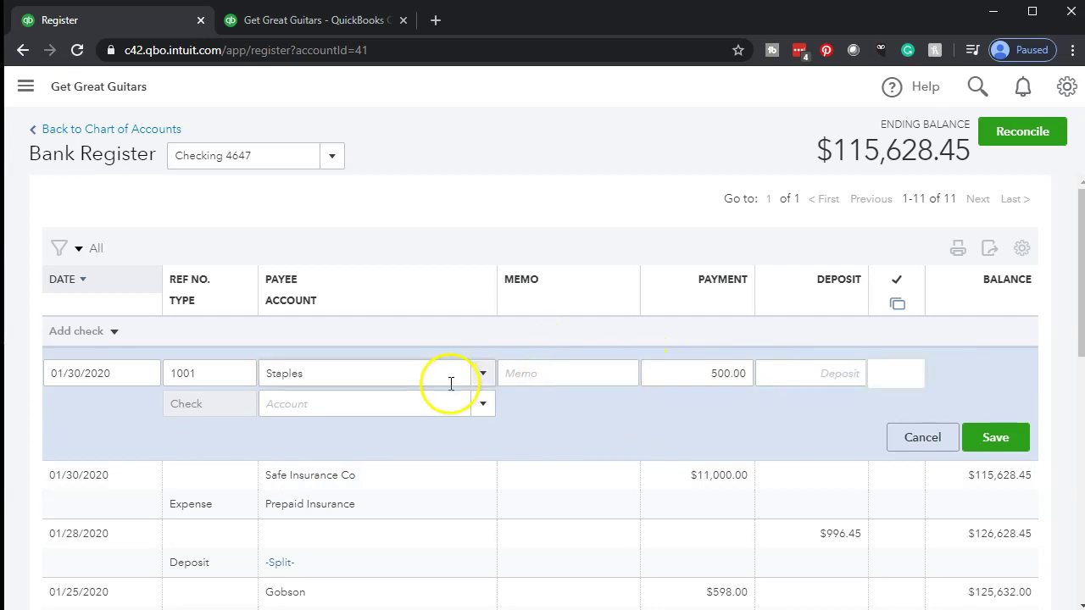
# Step: Assign the 500.00 Staples check to the Office Supplies & Software account and save the transaction
pyautogui.click(402, 408)
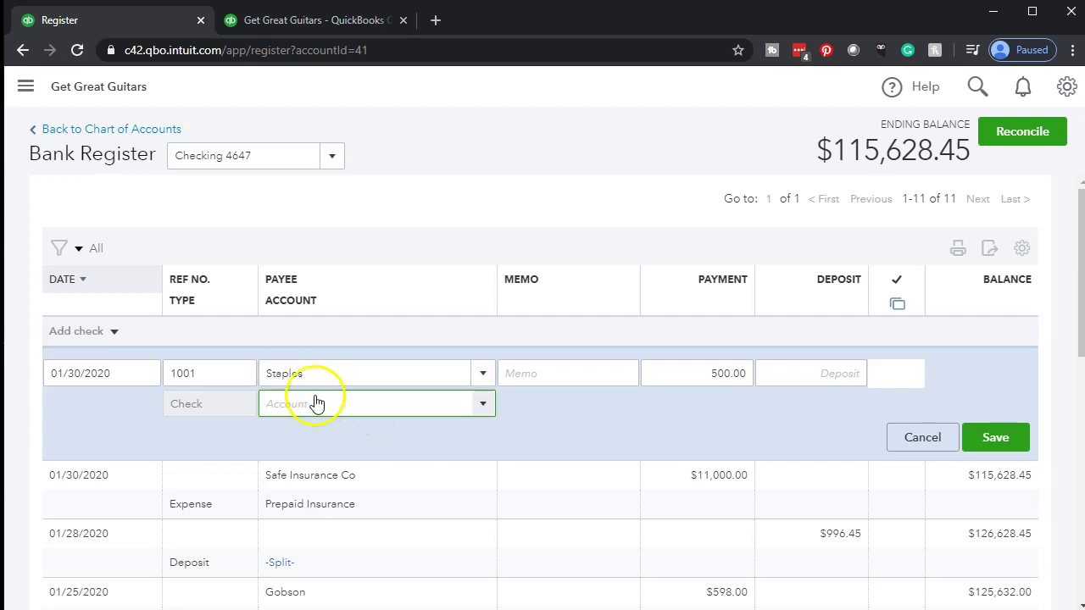
pyautogui.moveTo(315, 404)
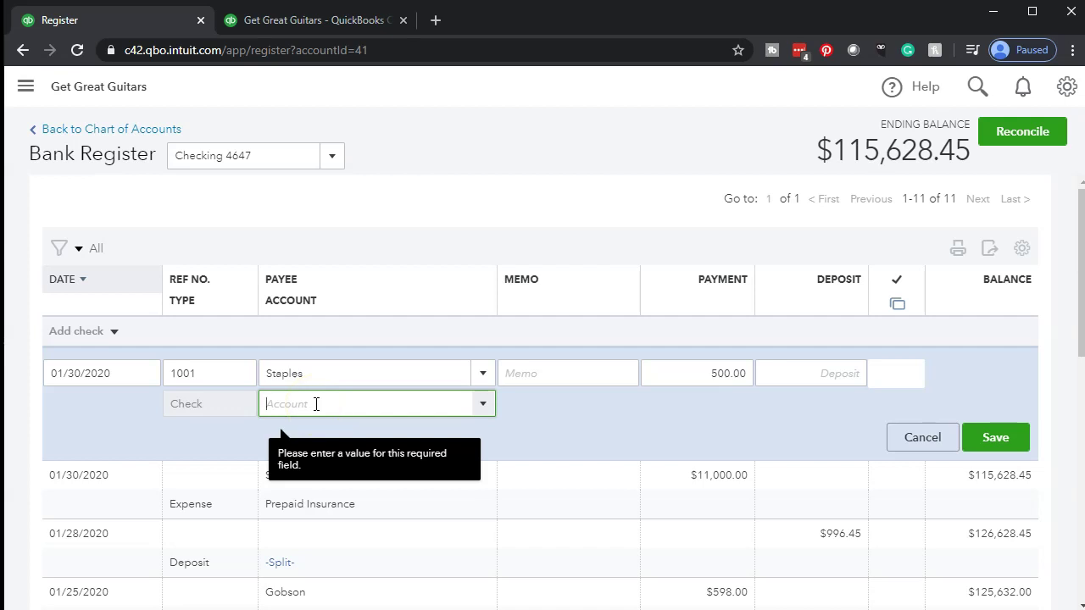
pyautogui.click(314, 376)
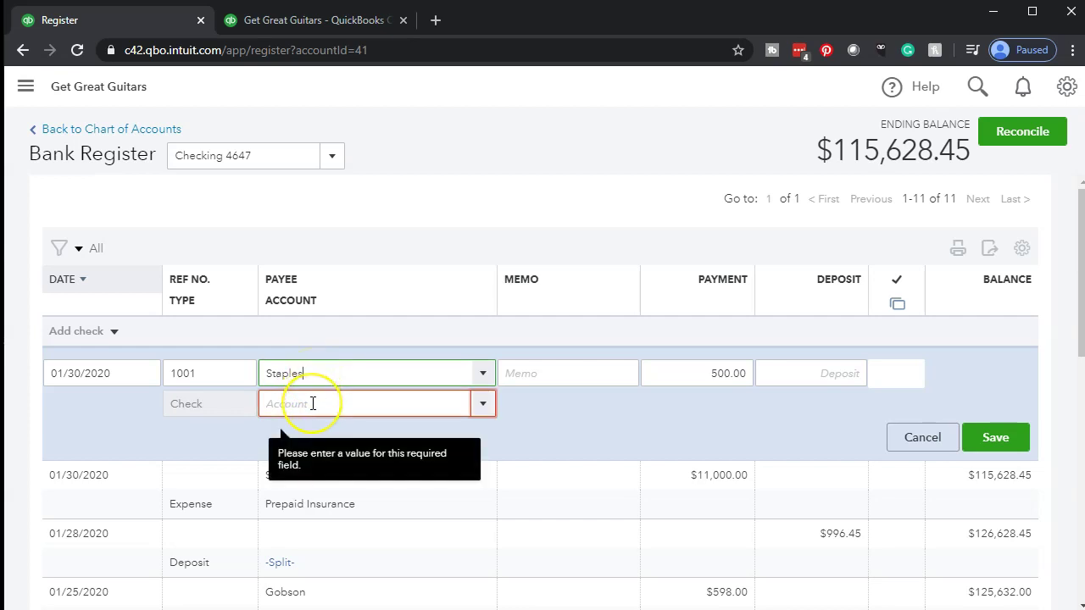
pyautogui.click(313, 404)
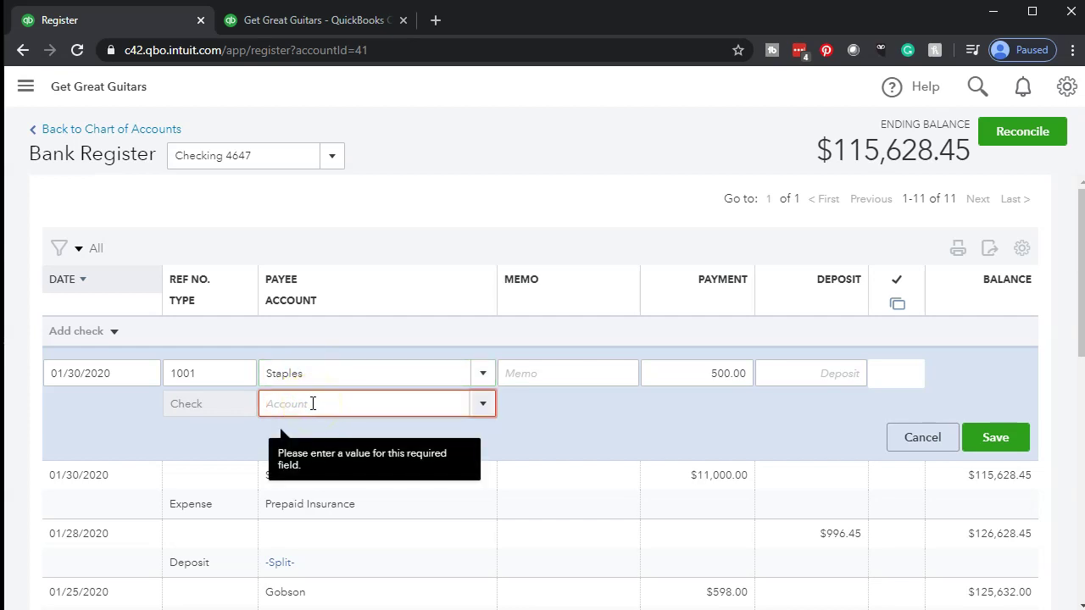
pyautogui.click(310, 375)
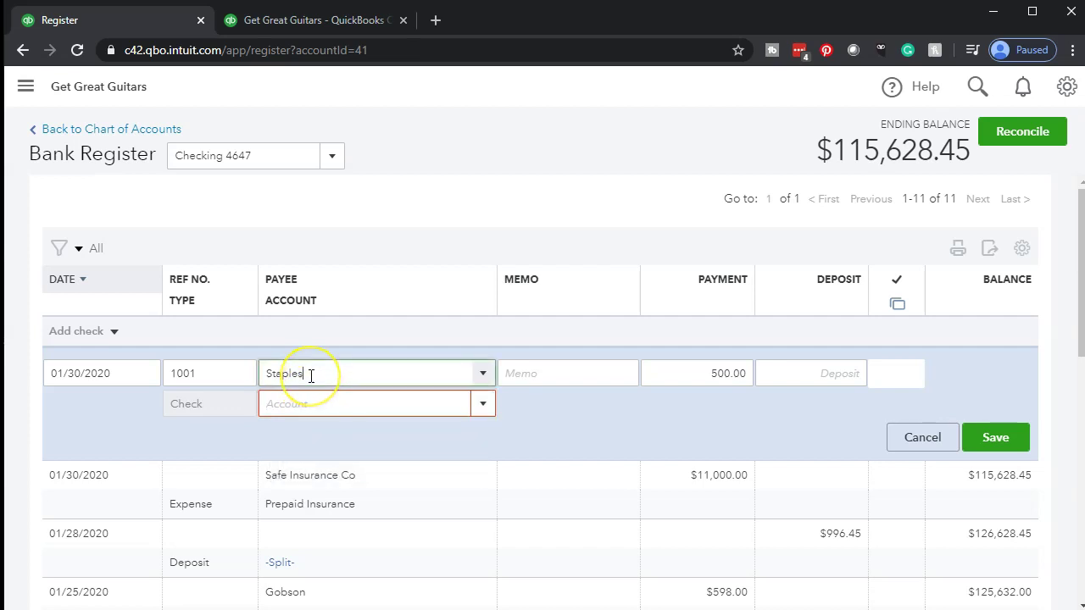
pyautogui.click(307, 411)
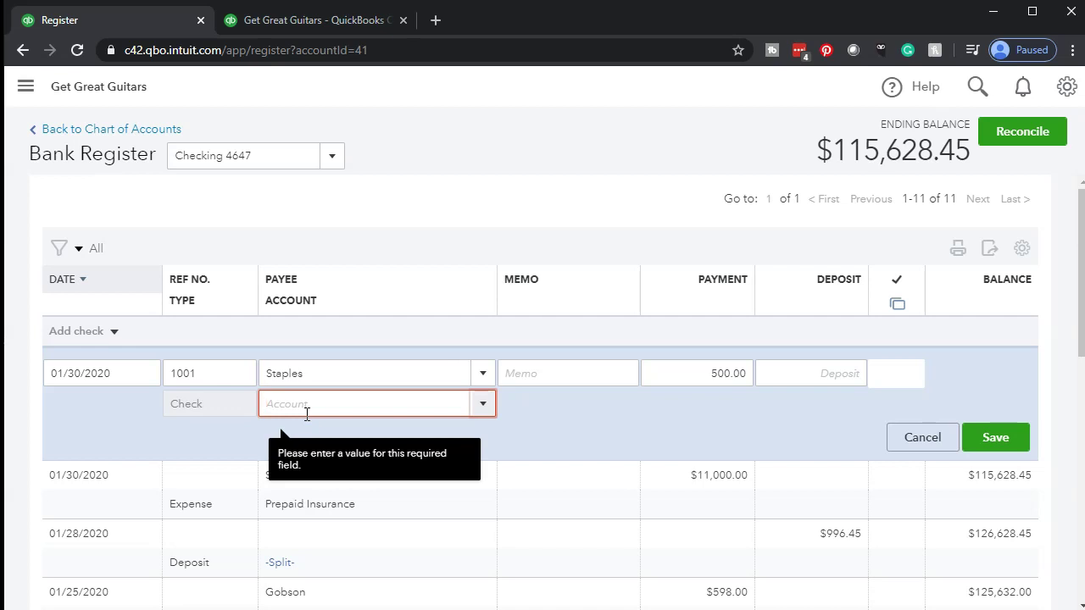
pyautogui.click(481, 411)
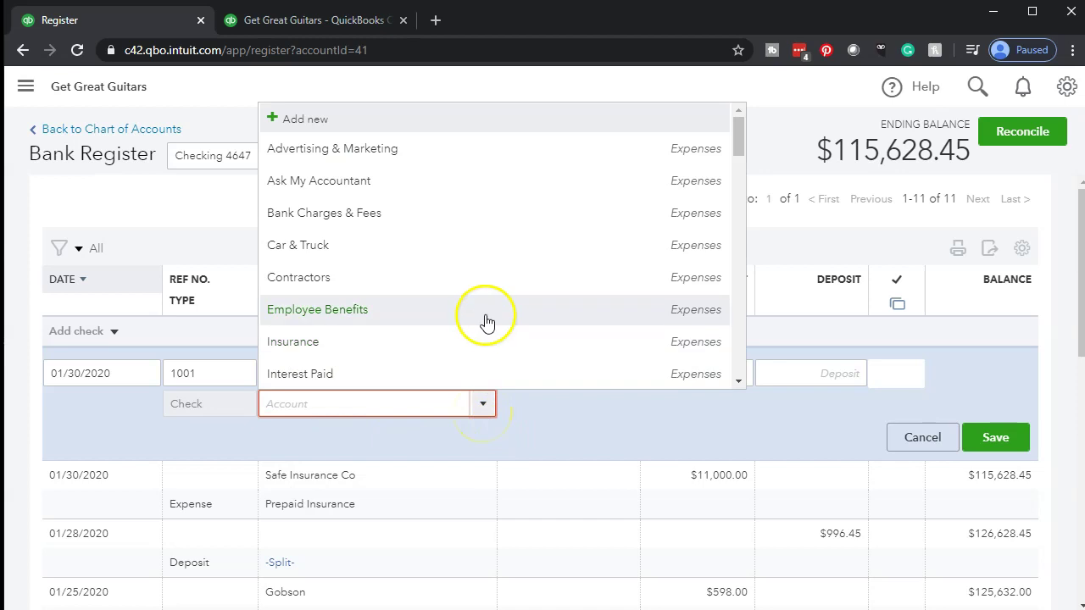
pyautogui.scroll(-1, 485, 307)
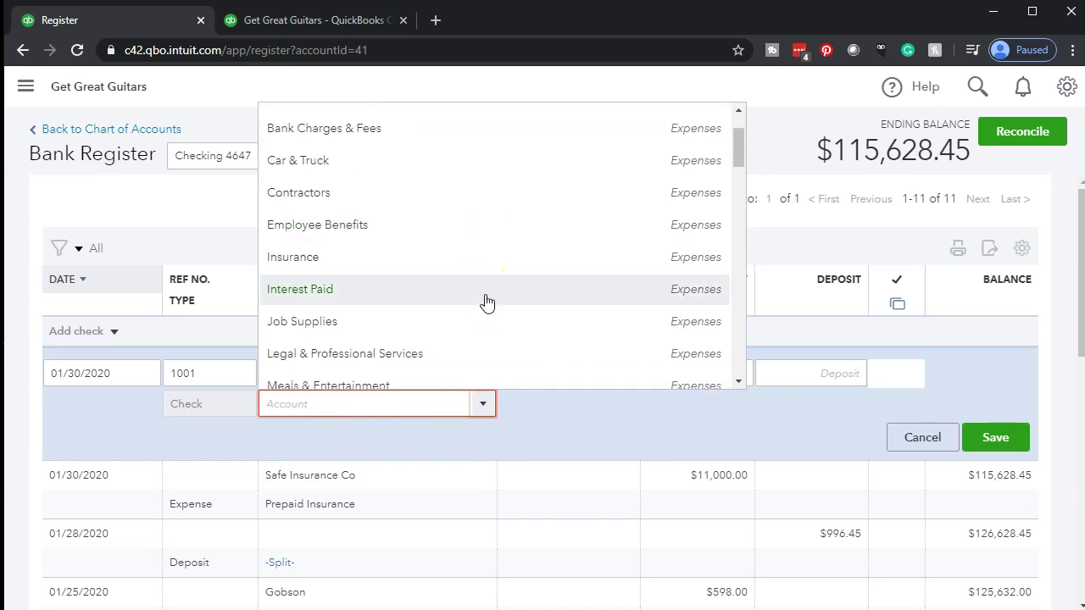
pyautogui.scroll(-1, 488, 304)
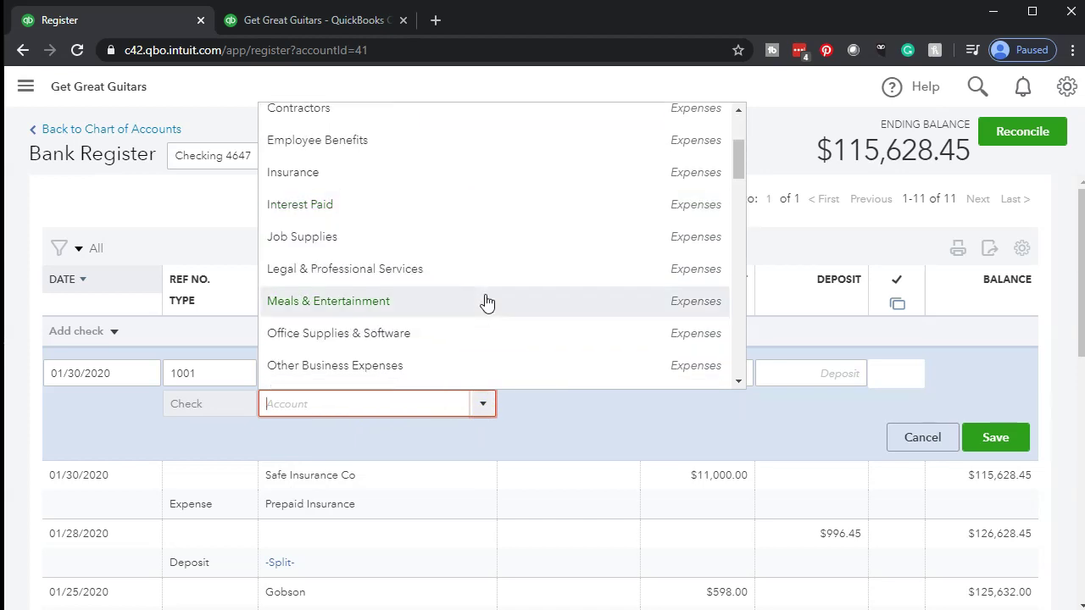
pyautogui.click(424, 346)
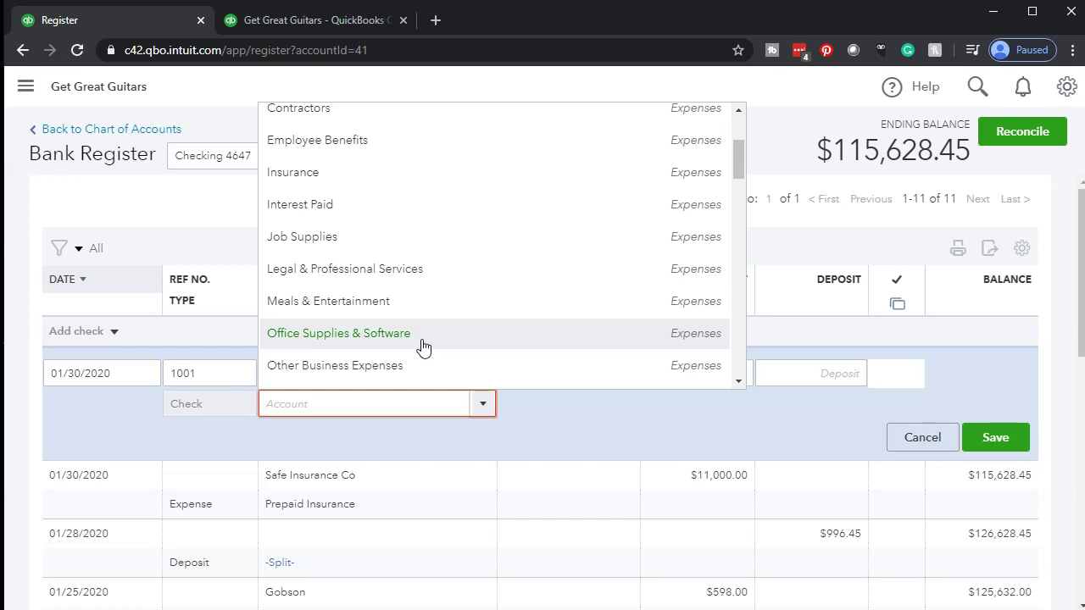
pyautogui.click(423, 339)
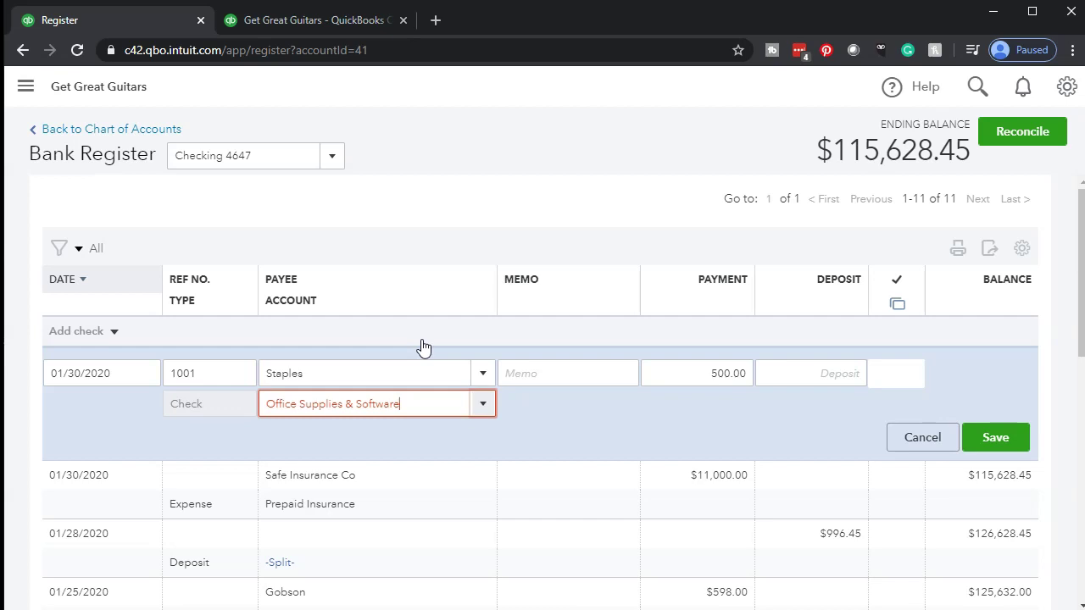
pyautogui.click(377, 412)
pyautogui.click(376, 431)
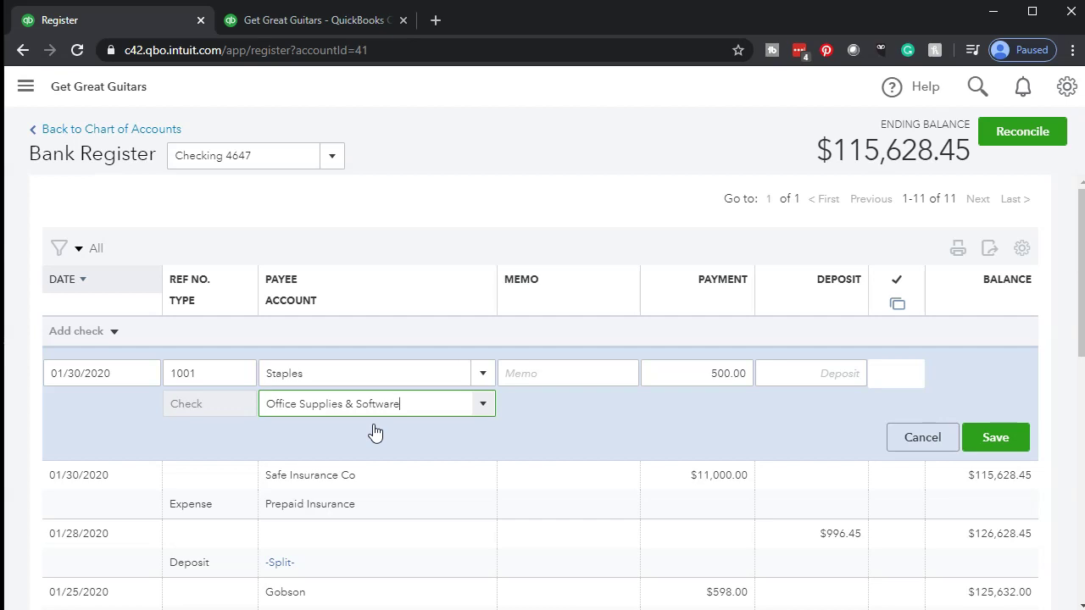
pyautogui.click(995, 442)
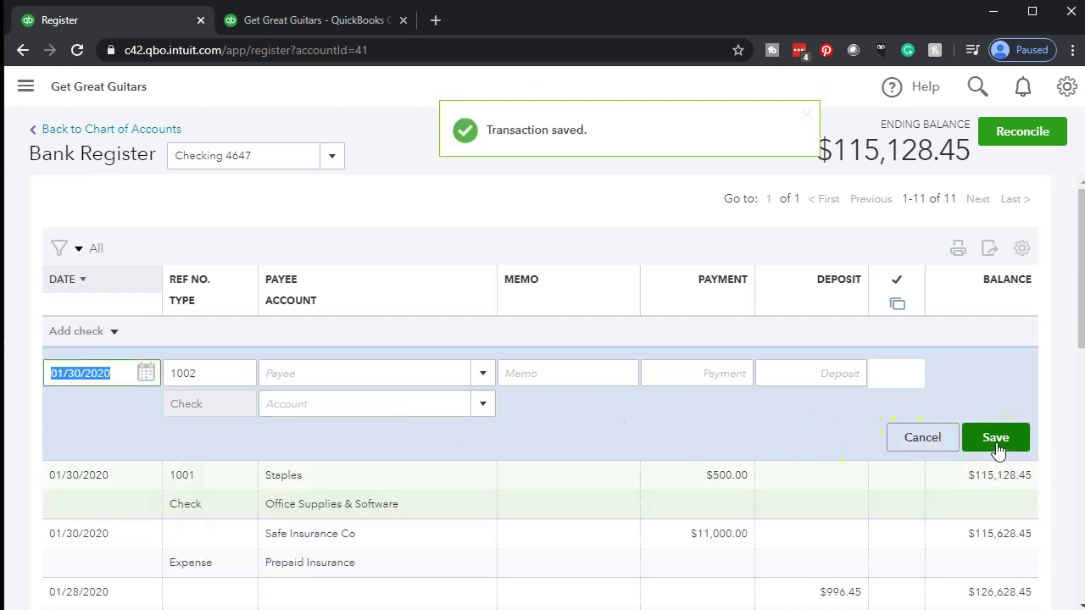
# Step: Examine the Checking 4647 transaction detail from the trial balance for the Staples check, then return and review the trial balance down to its expense accounts
pyautogui.click(318, 20)
pyautogui.scroll(3, 247, 503)
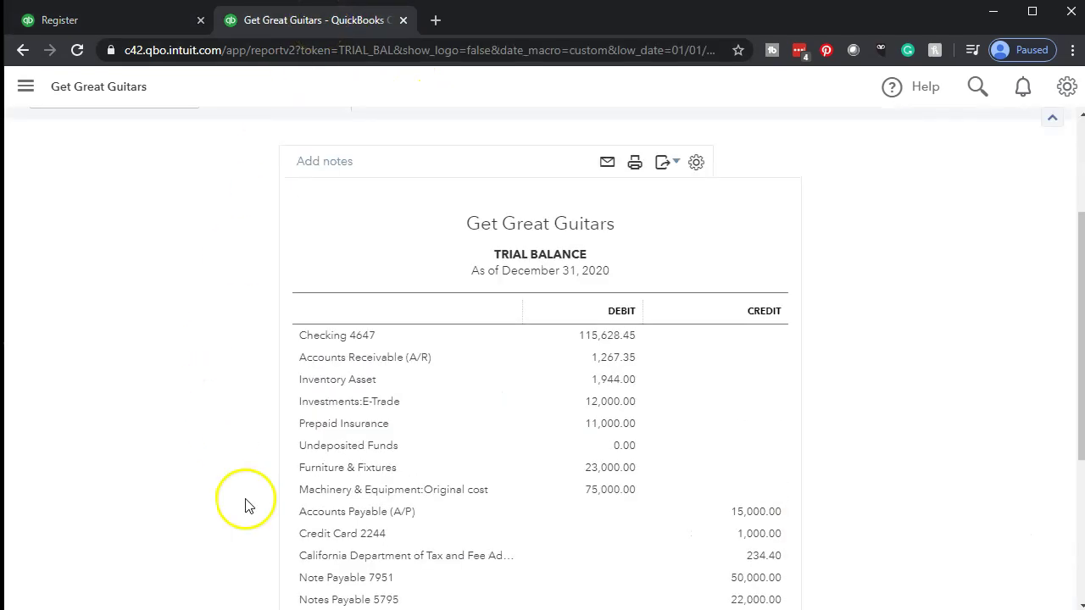
pyautogui.scroll(-1, 274, 501)
pyautogui.click(588, 348)
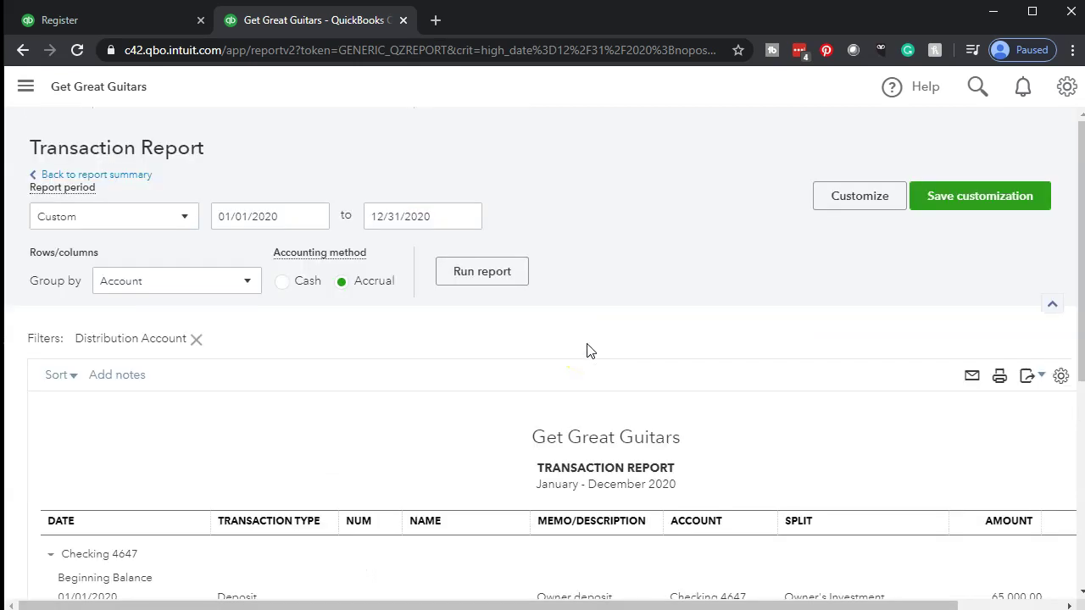
pyautogui.scroll(-3, 590, 350)
pyautogui.scroll(-2, 527, 400)
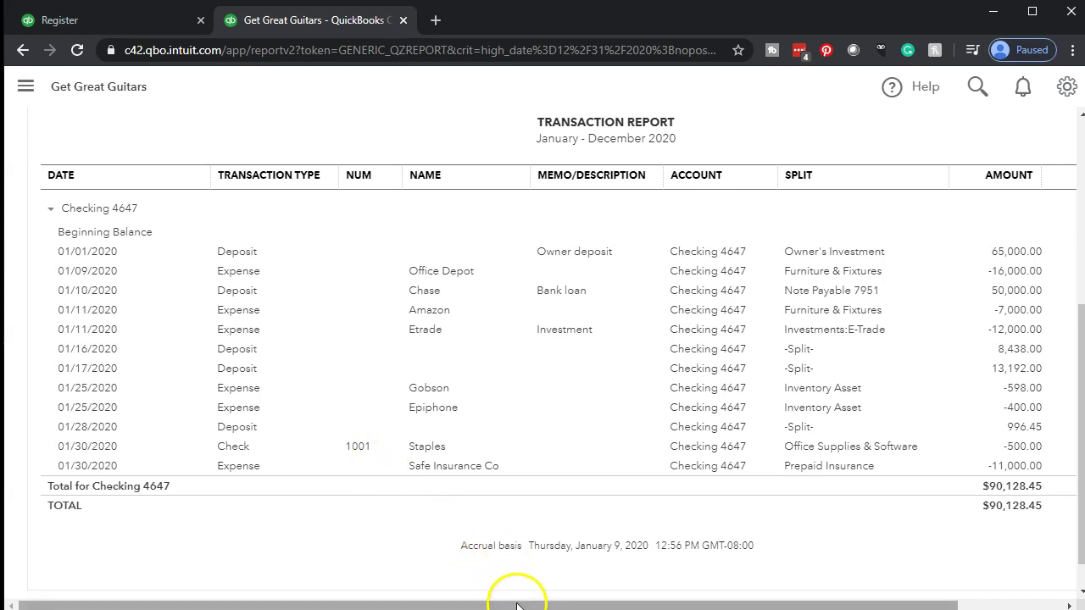
pyautogui.moveTo(513, 603); pyautogui.dragTo(617, 603)
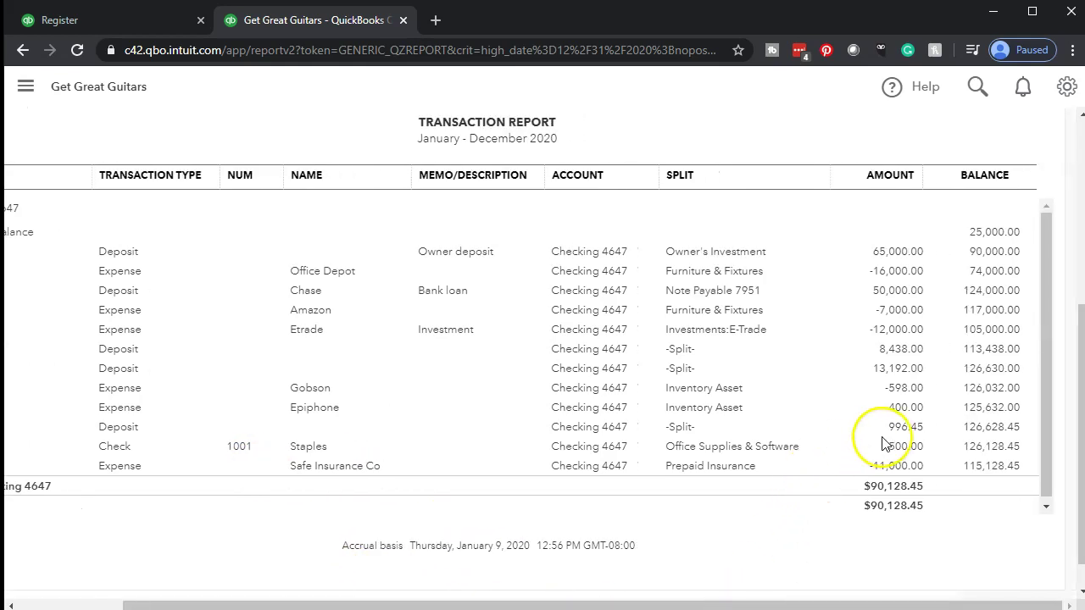
pyautogui.moveTo(839, 600); pyautogui.dragTo(618, 600)
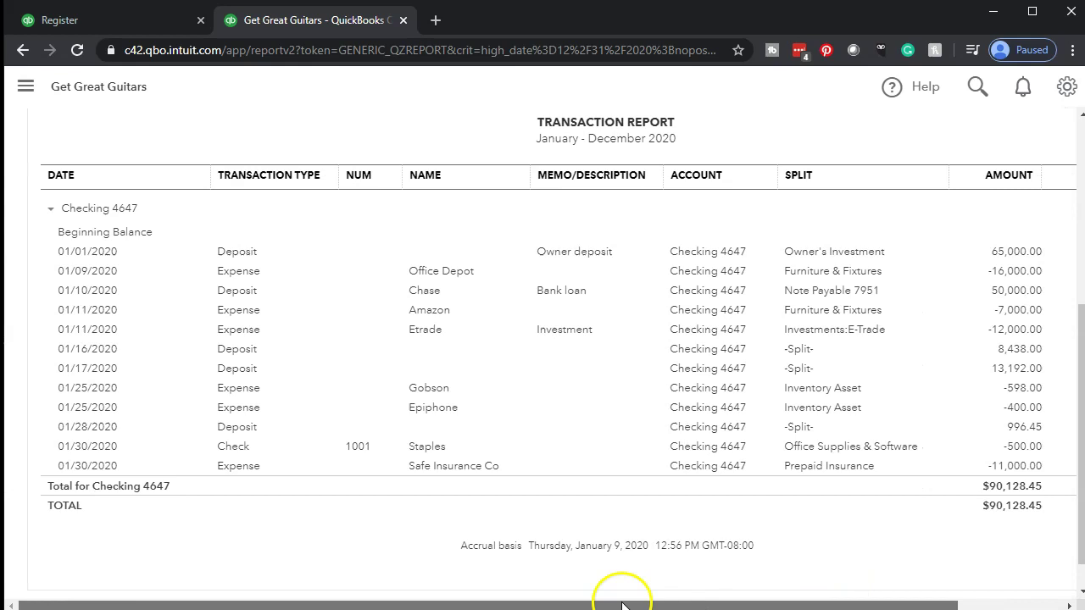
pyautogui.scroll(4, 121, 465)
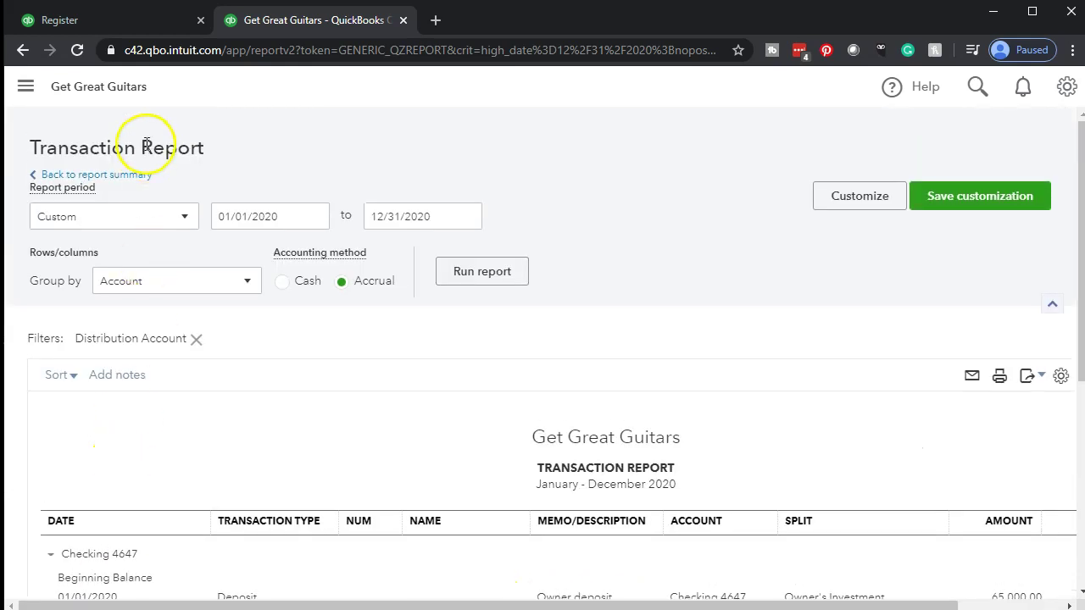
pyautogui.click(127, 179)
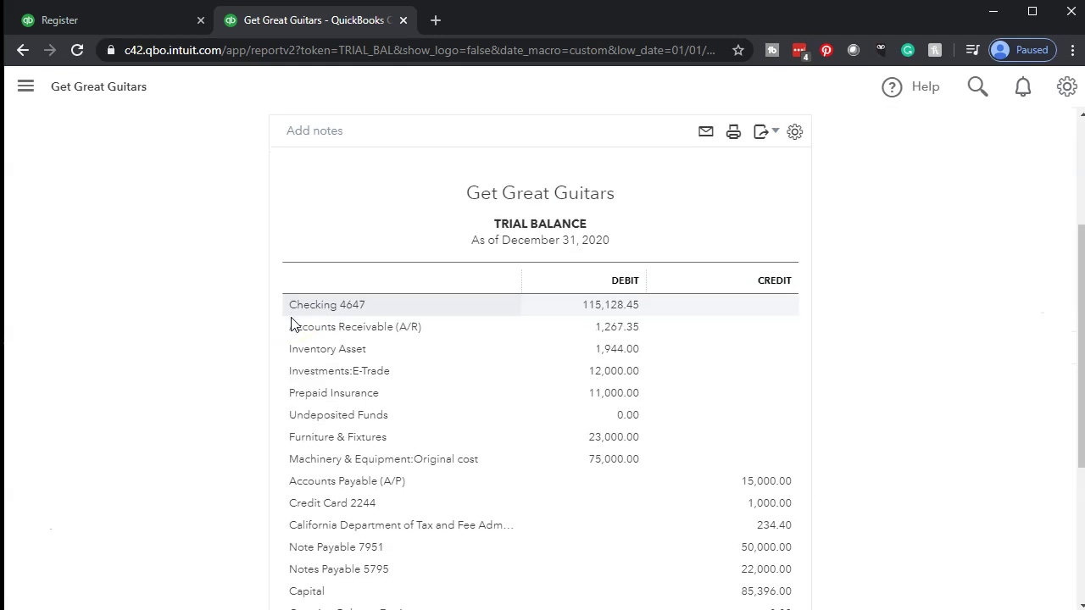
pyautogui.scroll(-3, 290, 318)
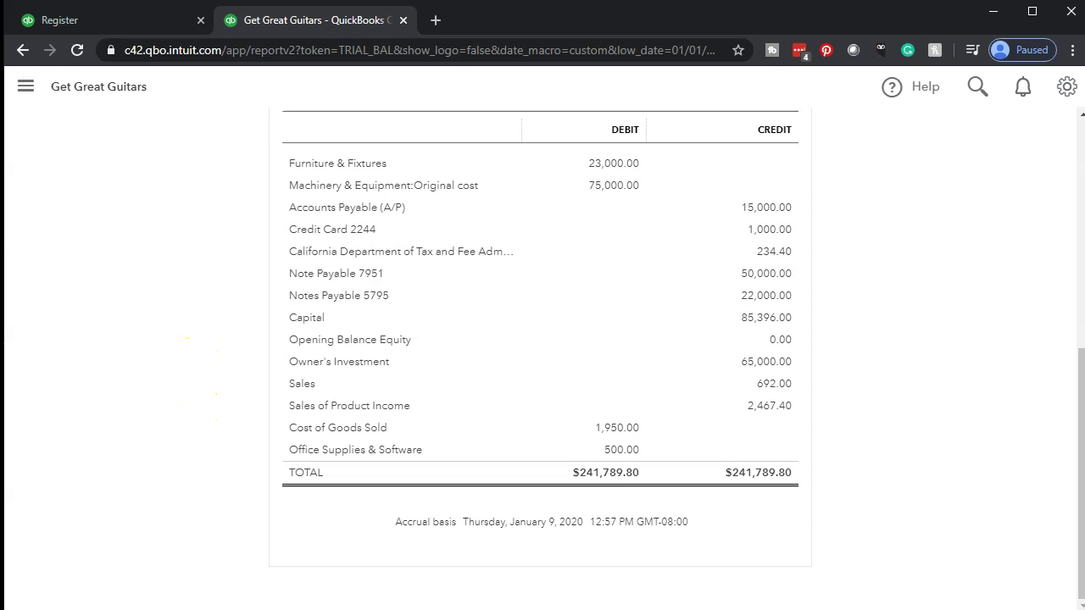
# Step: Return to the Checking 4647 bank register and start a new expense entry
pyautogui.click(127, 23)
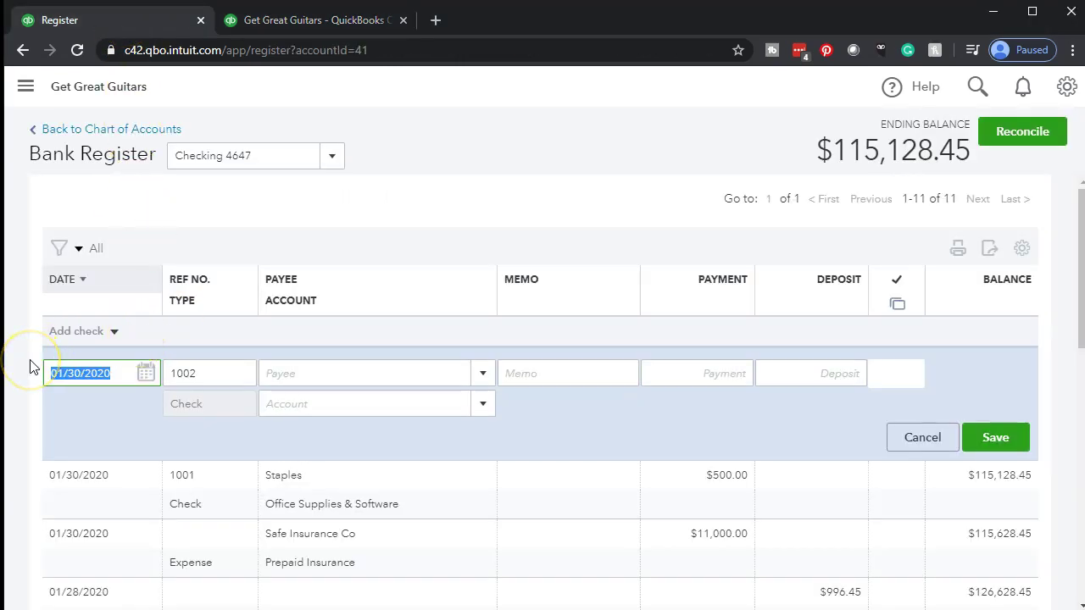
pyautogui.click(118, 336)
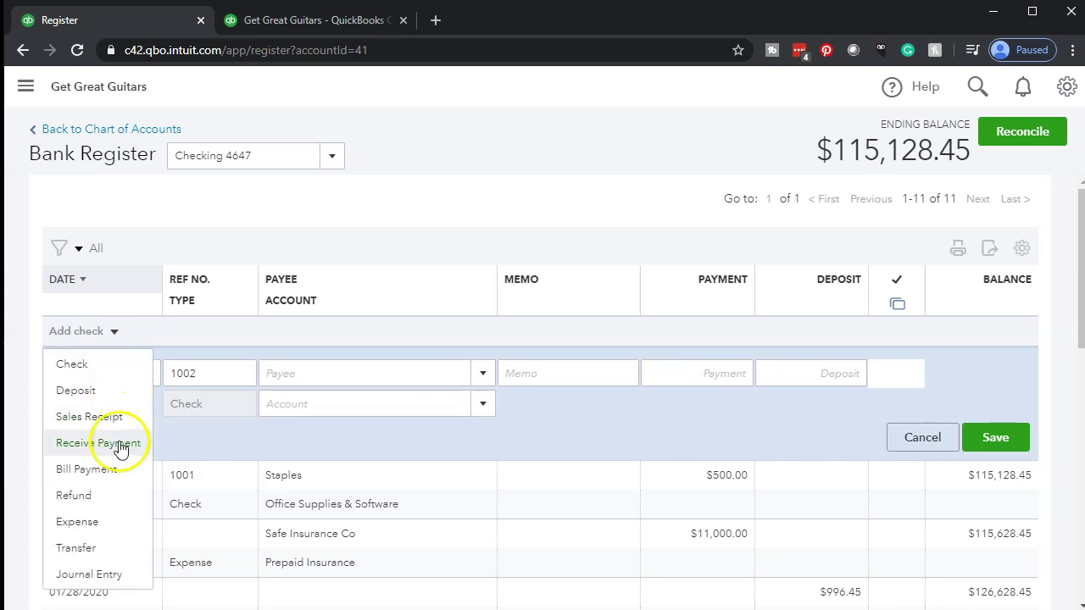
pyautogui.click(78, 522)
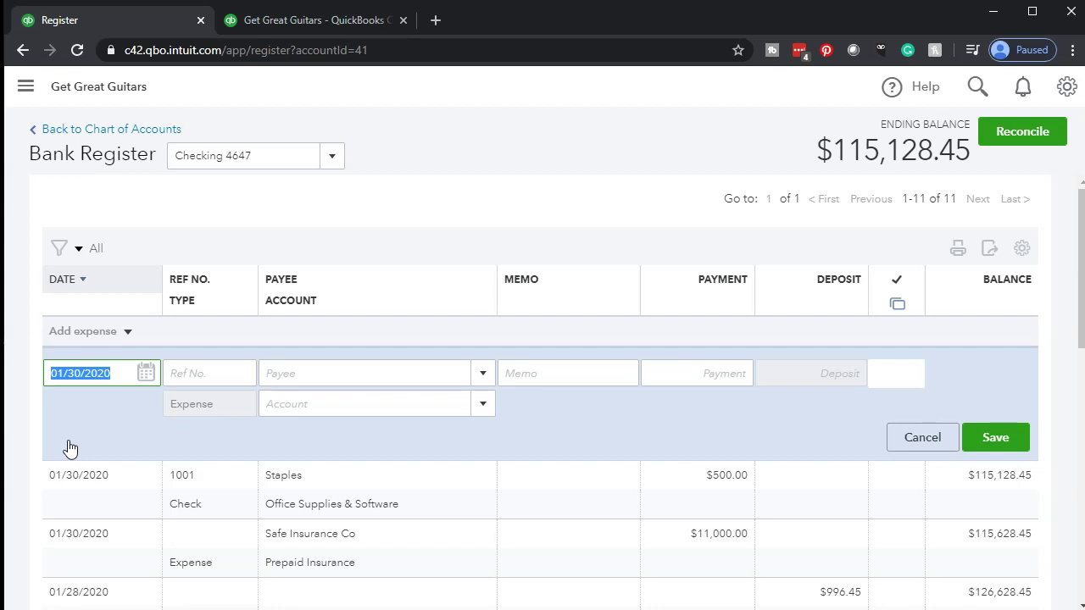
# Step: Leave the reference number blank, enter Edison as the expense's payee and save it as a new vendor
pyautogui.press('Tab')
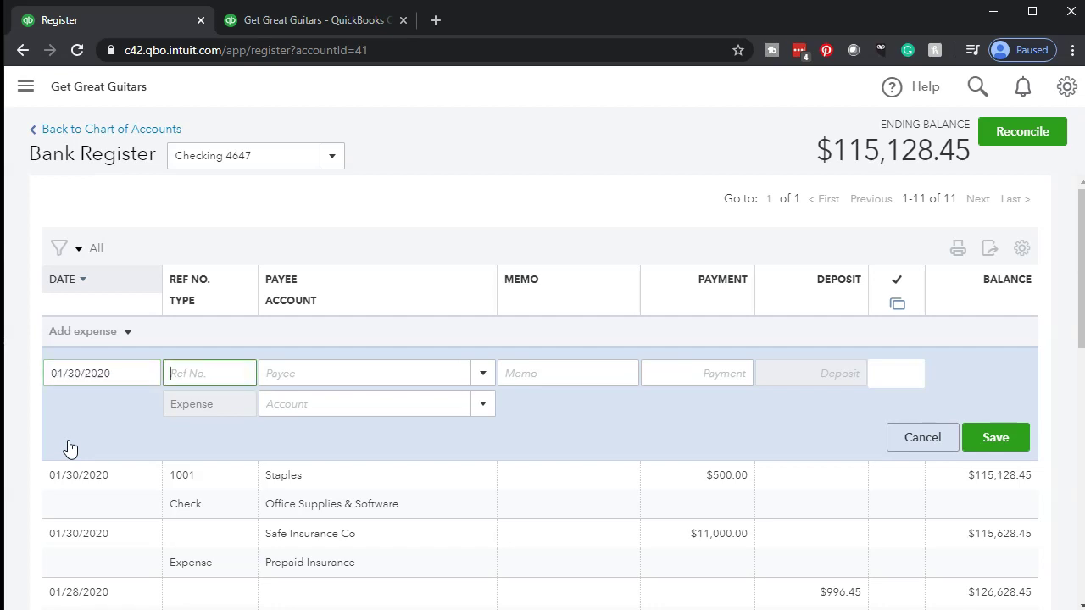
pyautogui.press('Tab')
pyautogui.write('Edison')
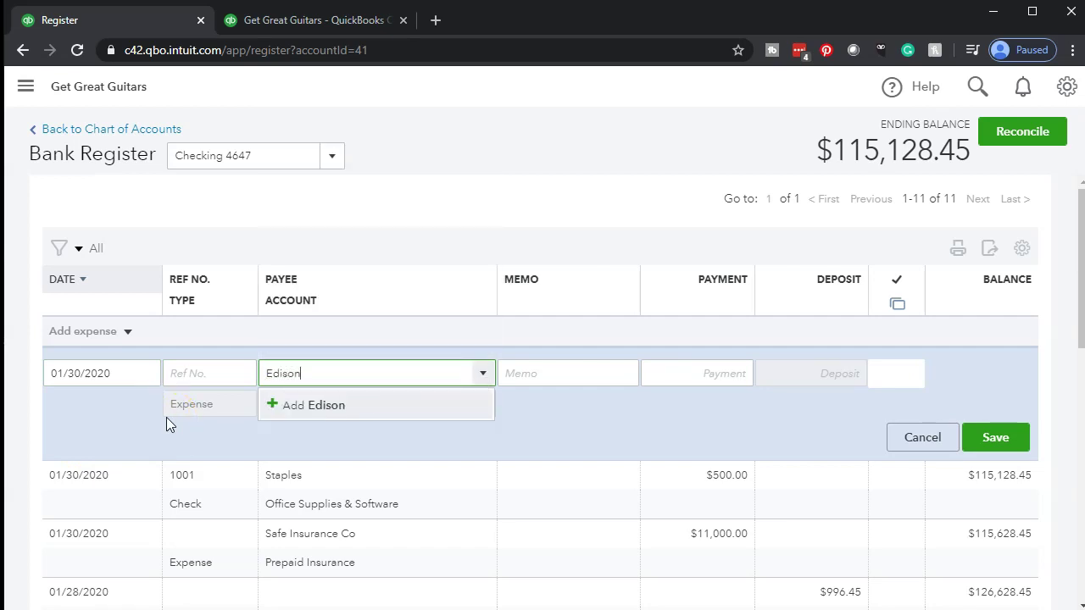
pyautogui.press('Tab')
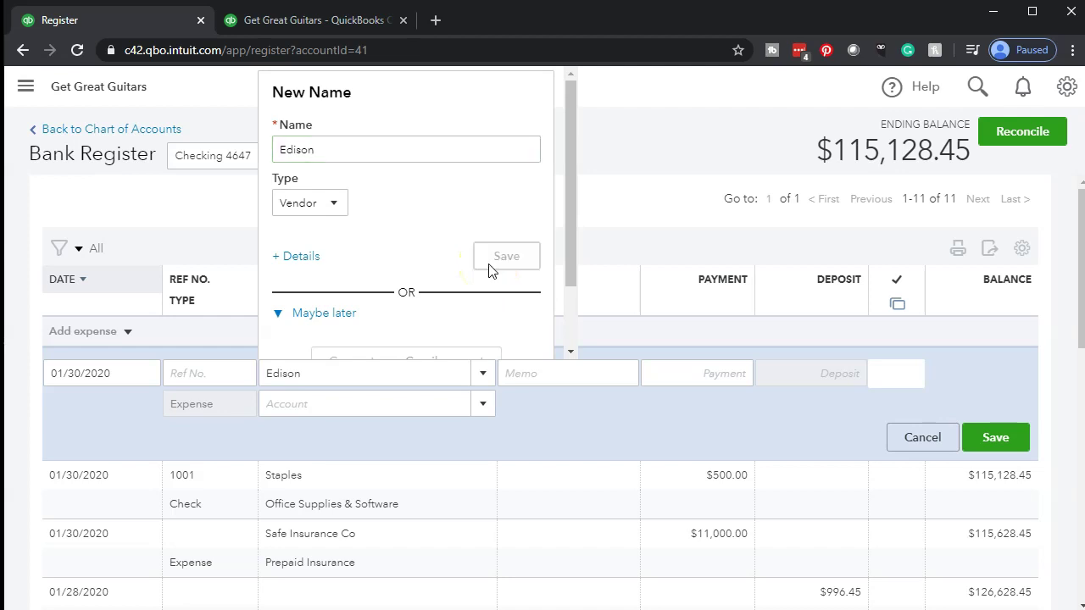
# Step: Leave the Edison expense's memo blank and set the payment amount to 620.00
pyautogui.press('Tab')
pyautogui.press('Tab')
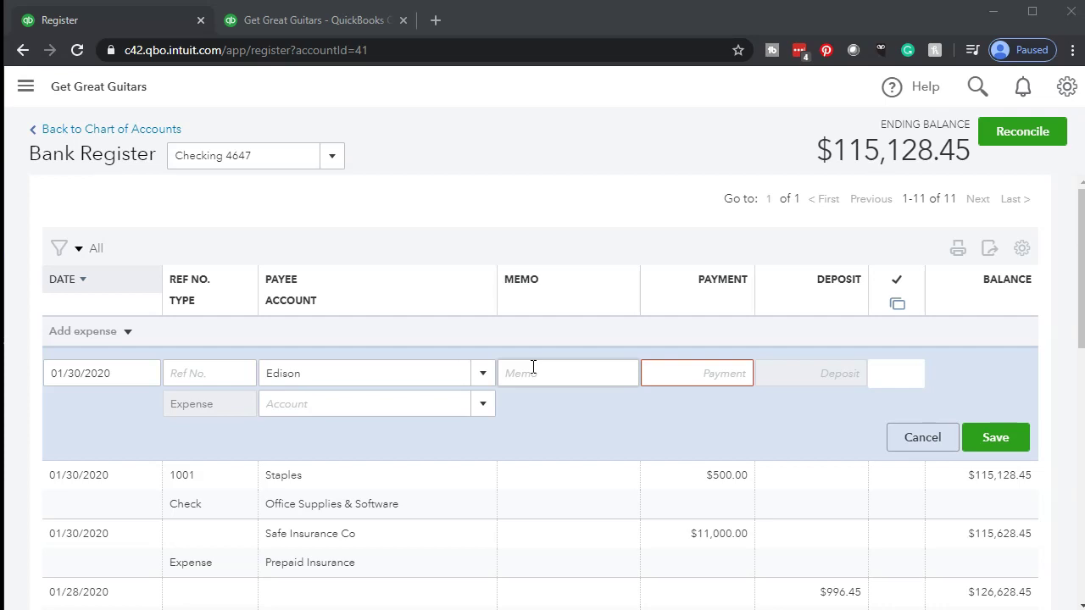
pyautogui.click(690, 379)
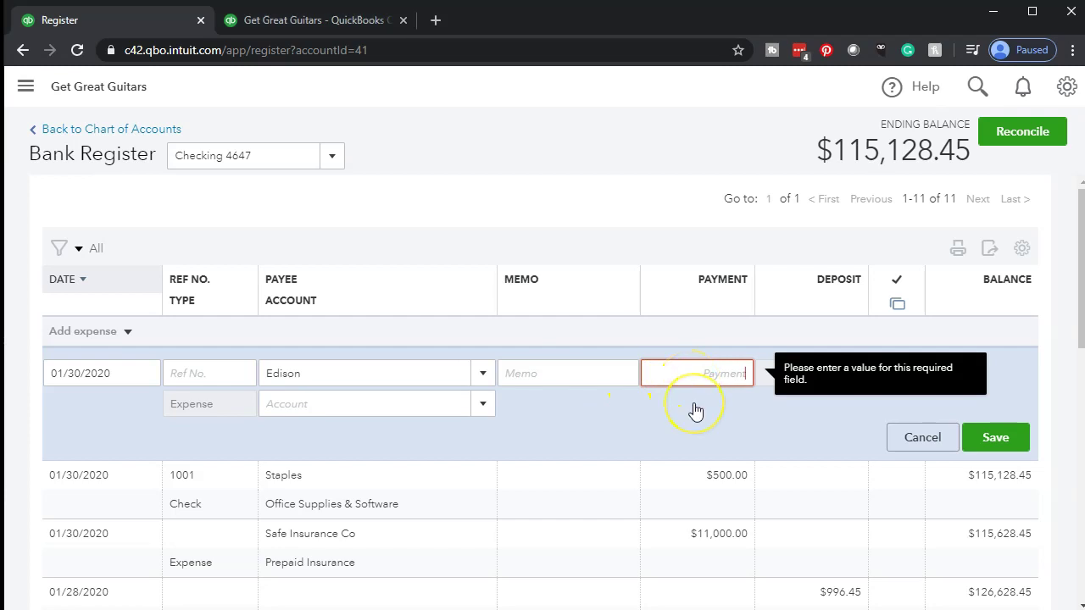
pyautogui.write('620')
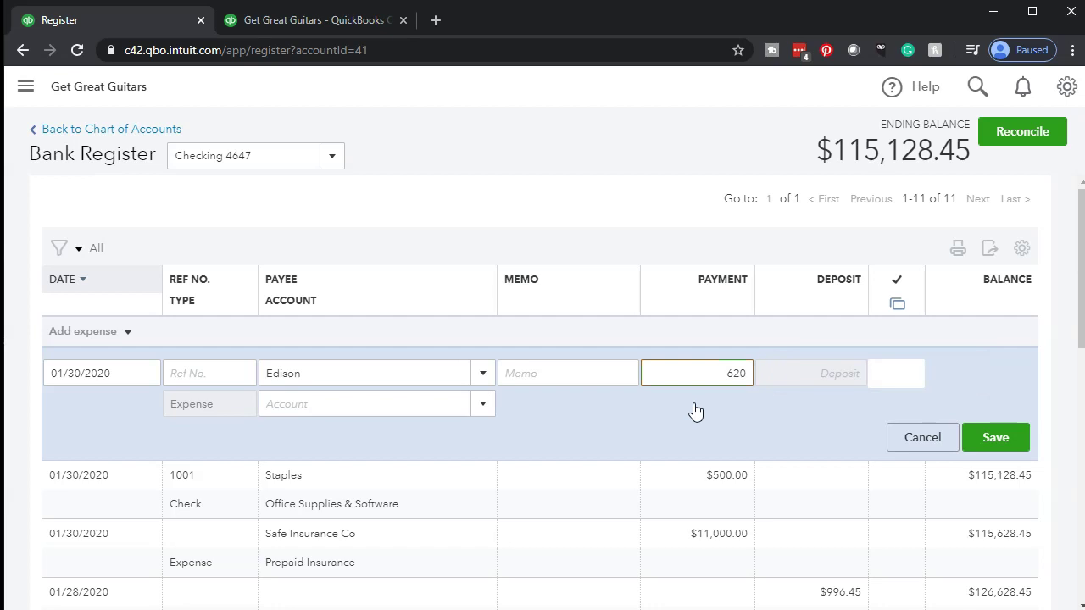
pyautogui.press('Tab')
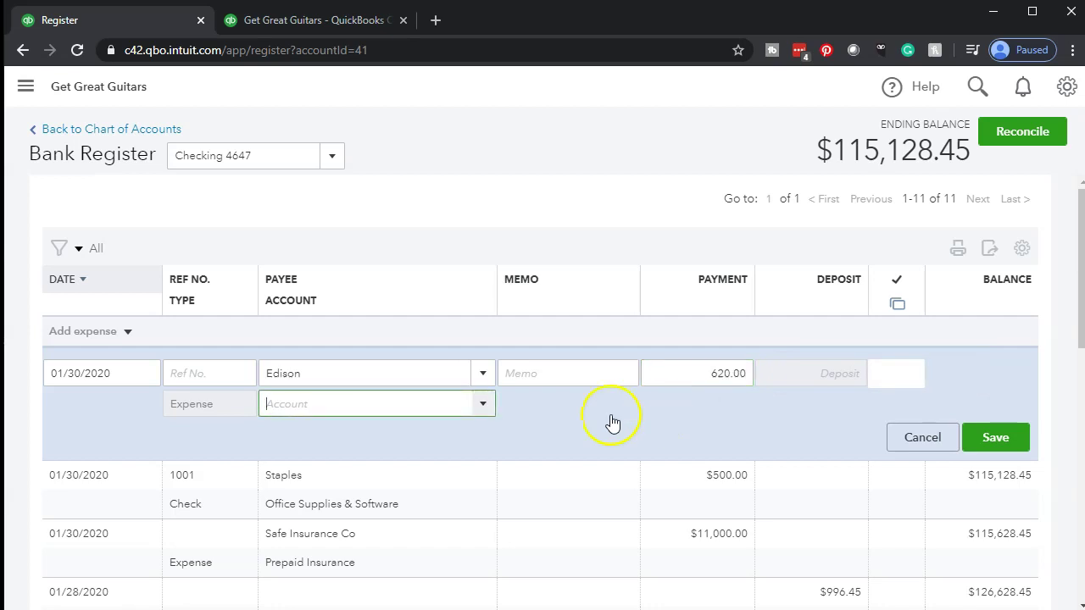
# Step: Assign the 620.00 Edison expense to the Utilities account and save the transaction
pyautogui.click(484, 405)
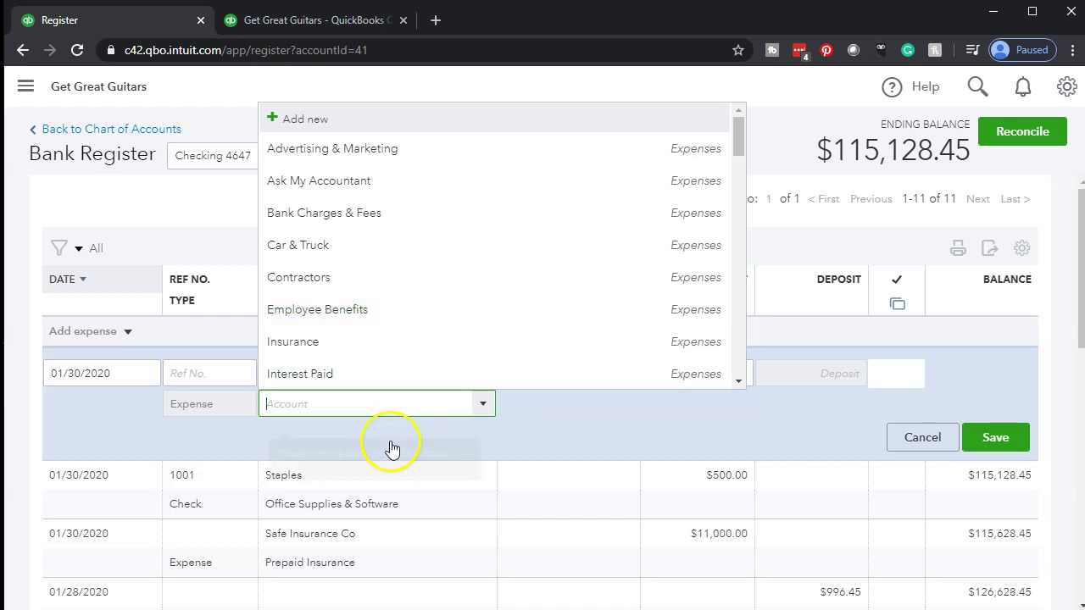
pyautogui.click(570, 435)
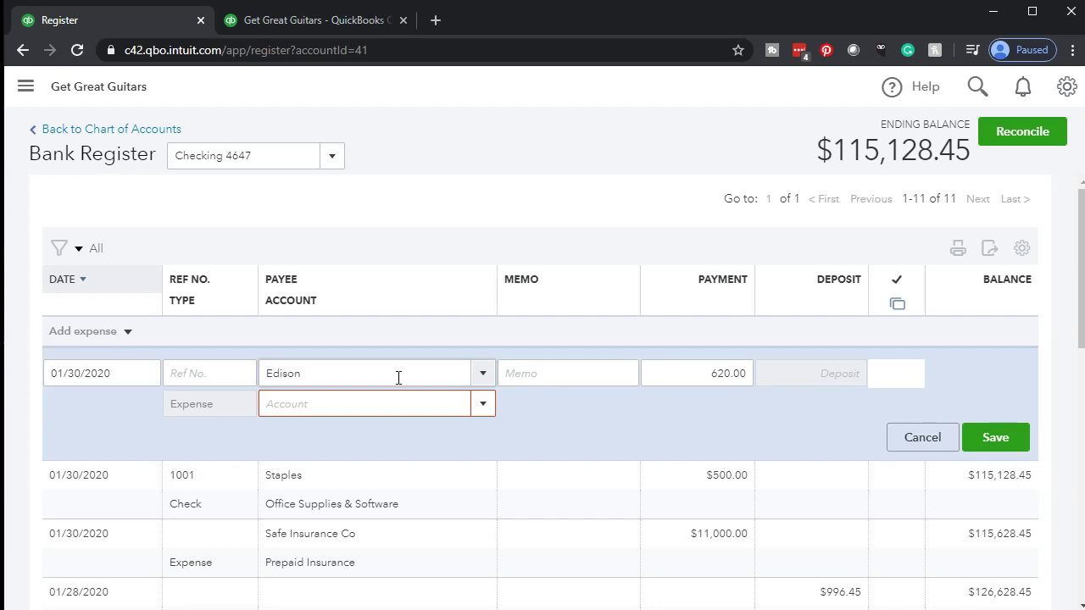
pyautogui.click(322, 398)
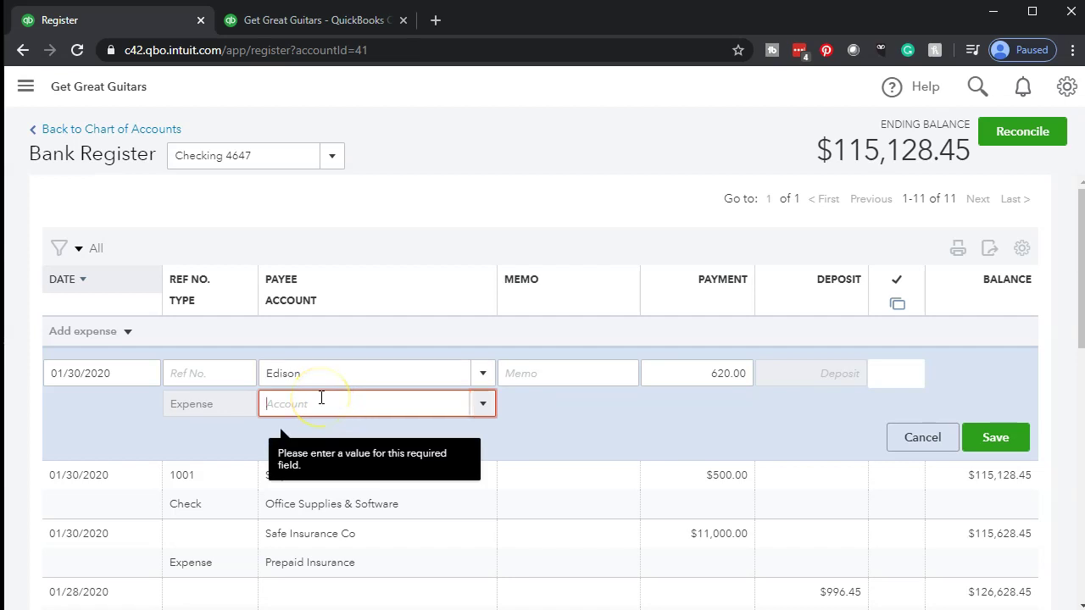
pyautogui.write('Utilities')
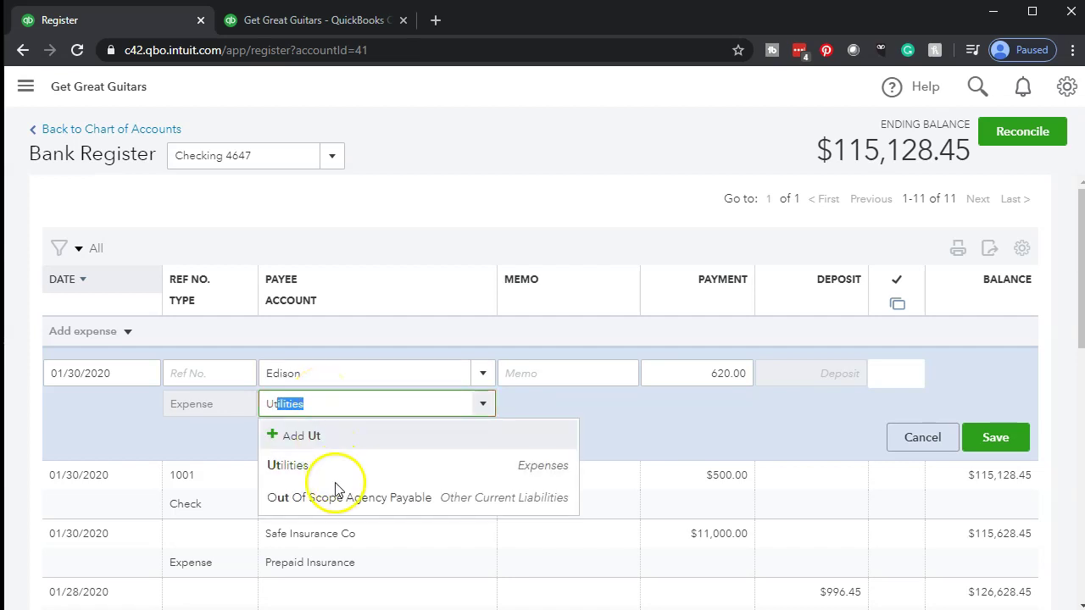
pyautogui.click(379, 474)
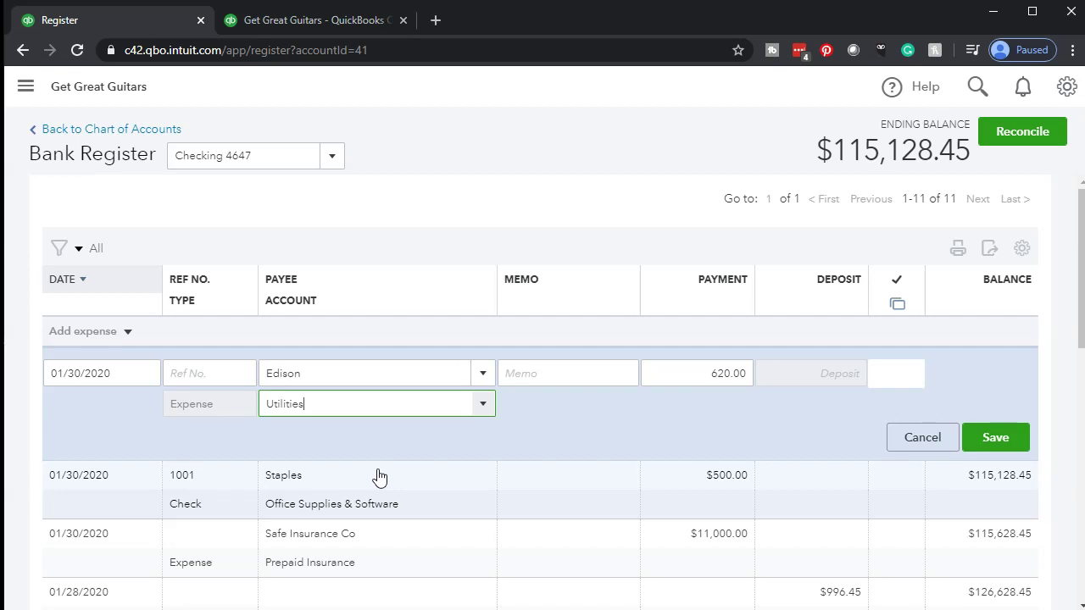
pyautogui.click(983, 439)
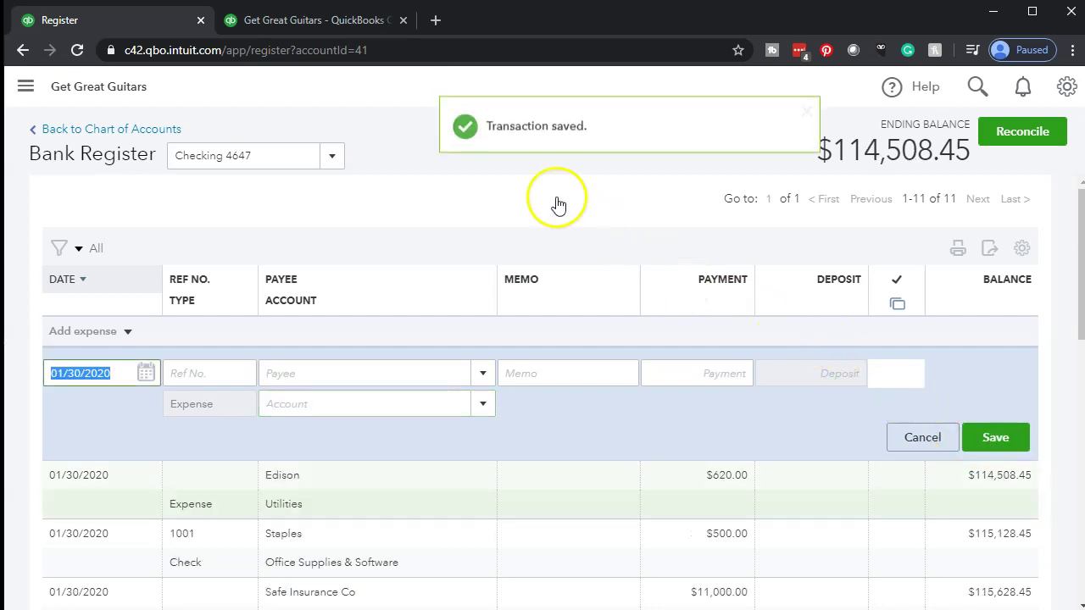
# Step: Examine the Checking 4647 transaction detail from the trial balance for the Edison expense, then return to the trial balance
pyautogui.click(338, 21)
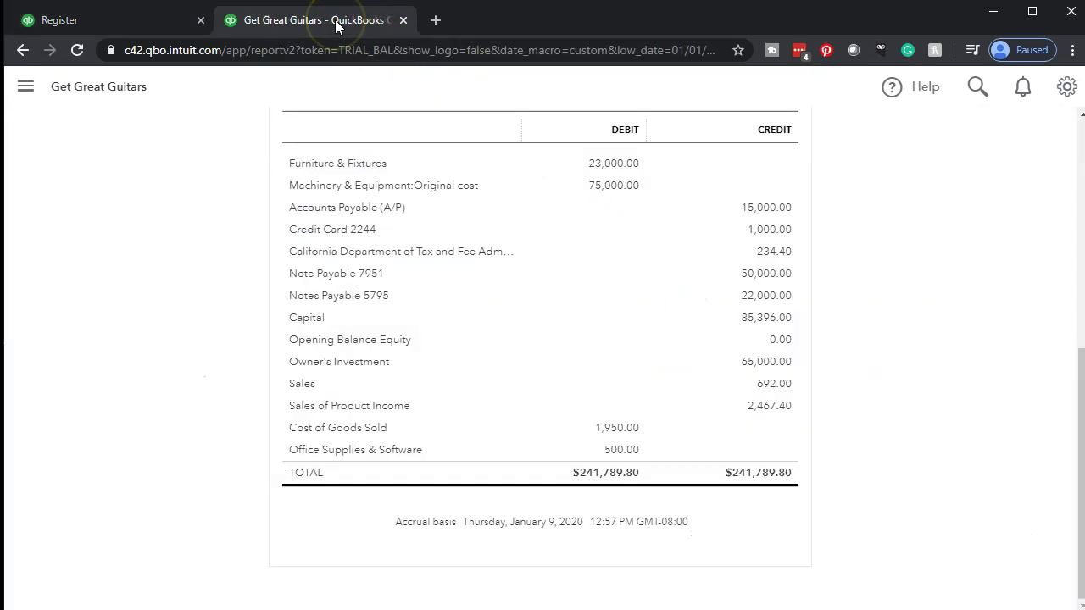
pyautogui.scroll(3, 339, 375)
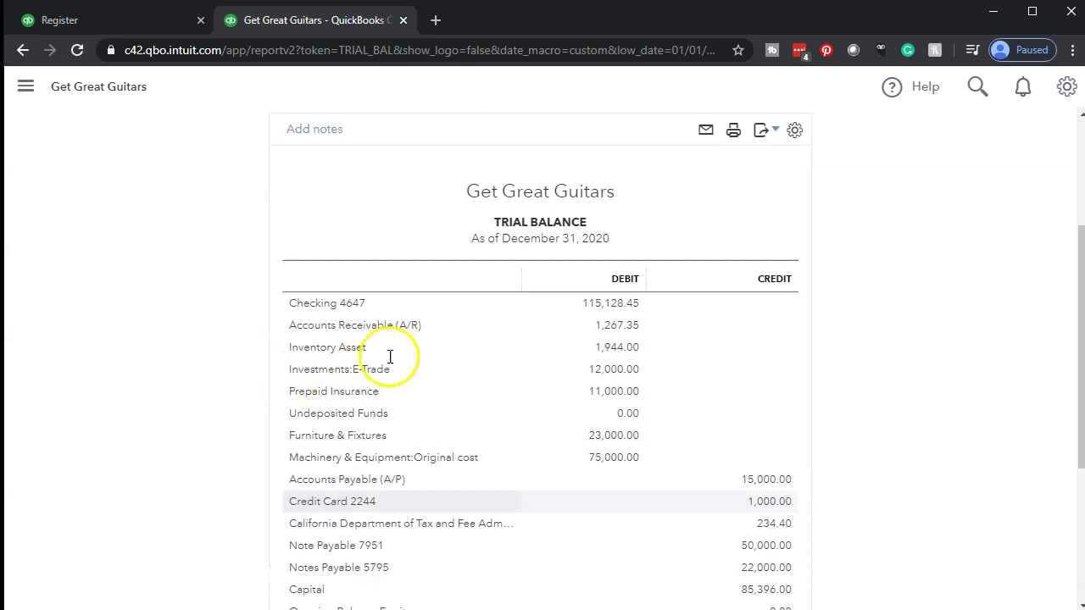
pyautogui.click(604, 320)
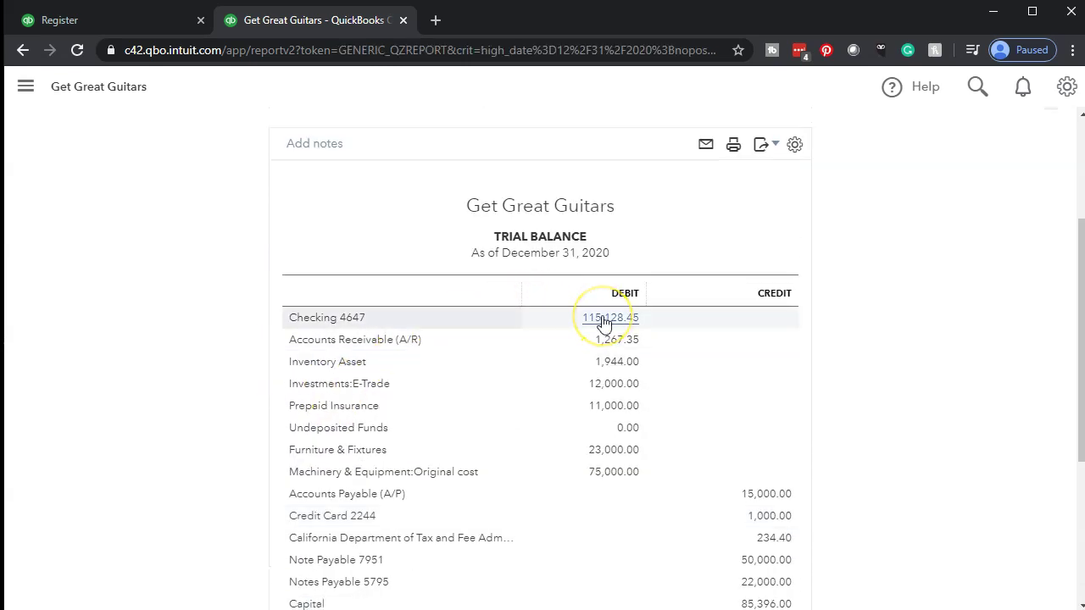
pyautogui.scroll(-3, 564, 339)
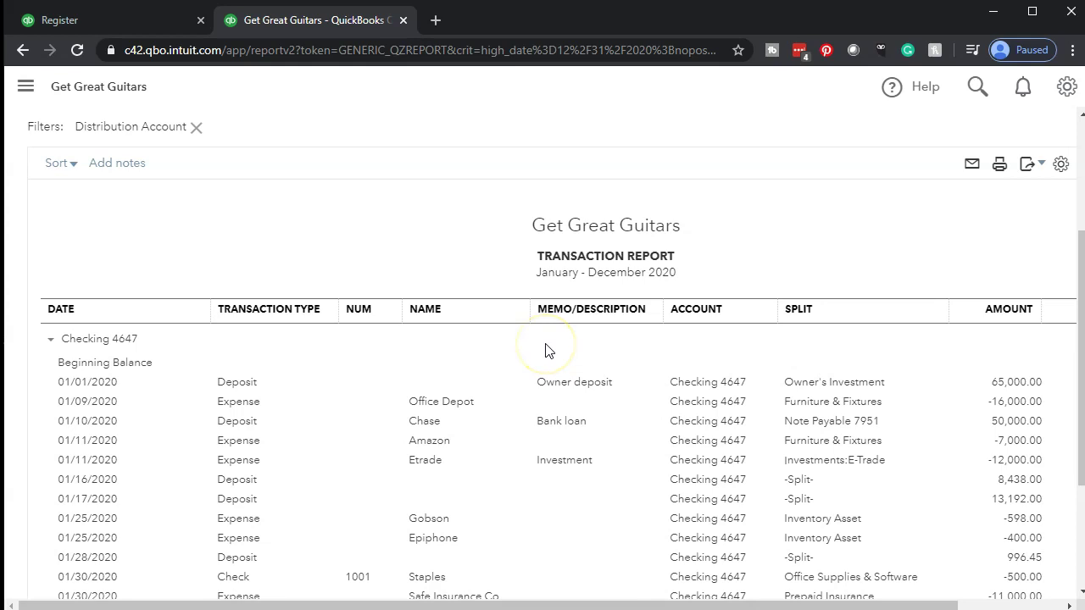
pyautogui.scroll(-3, 546, 350)
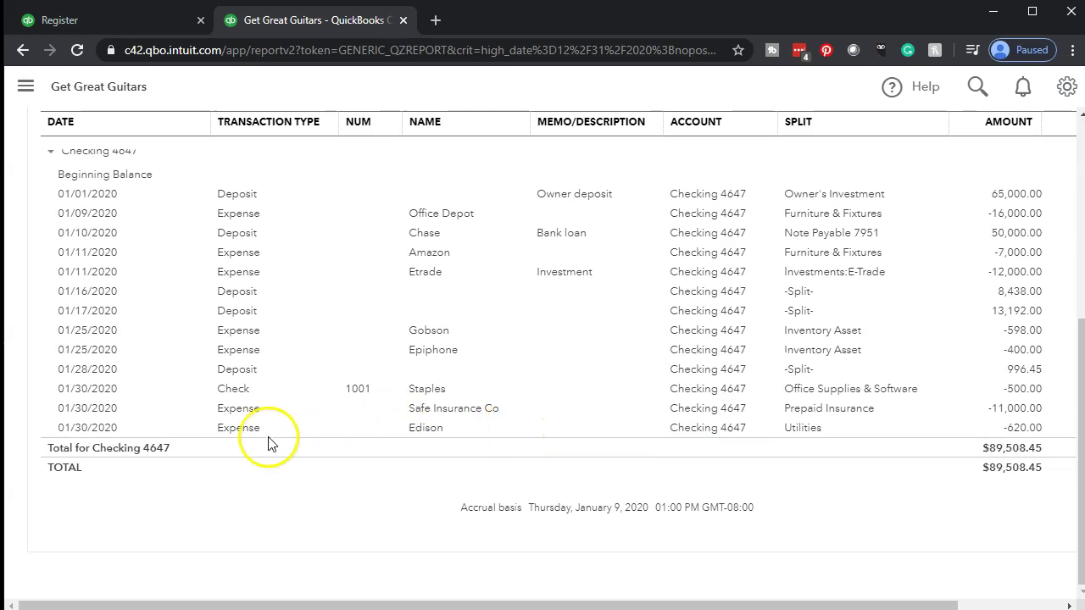
pyautogui.scroll(5, 133, 432)
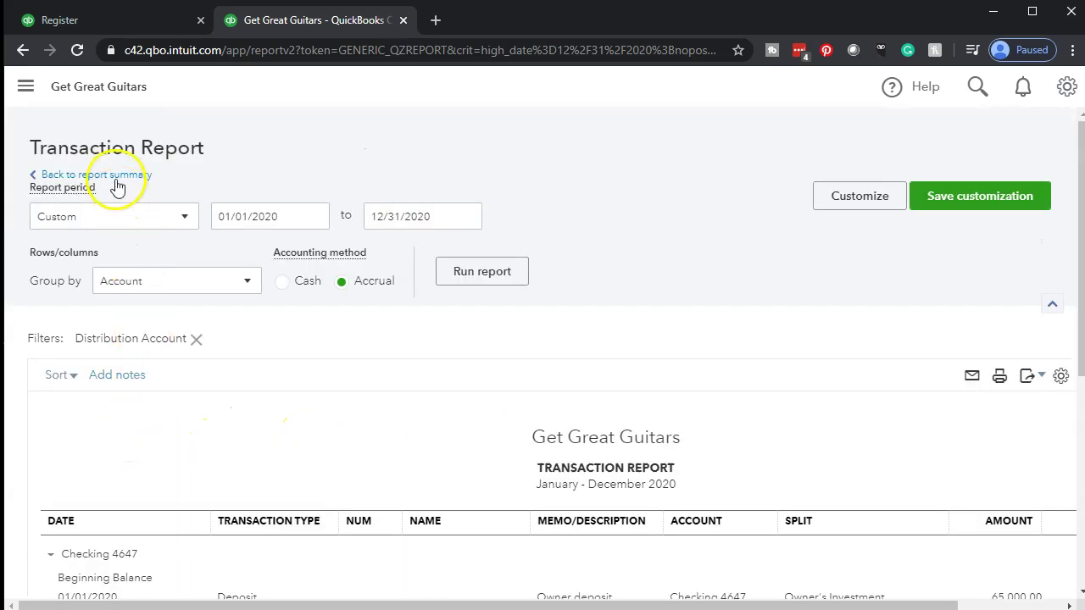
pyautogui.click(114, 181)
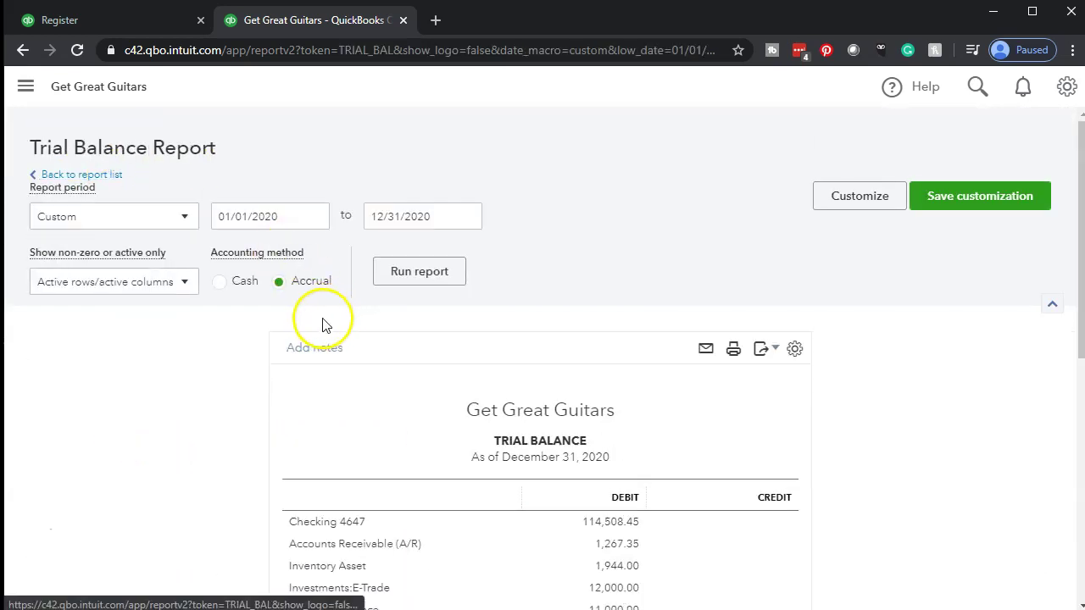
# Step: Examine the Utilities transaction detail and the Edison expense form behind it, then close the form and return to the trial balance
pyautogui.scroll(-3, 318, 329)
pyautogui.scroll(-4, 252, 415)
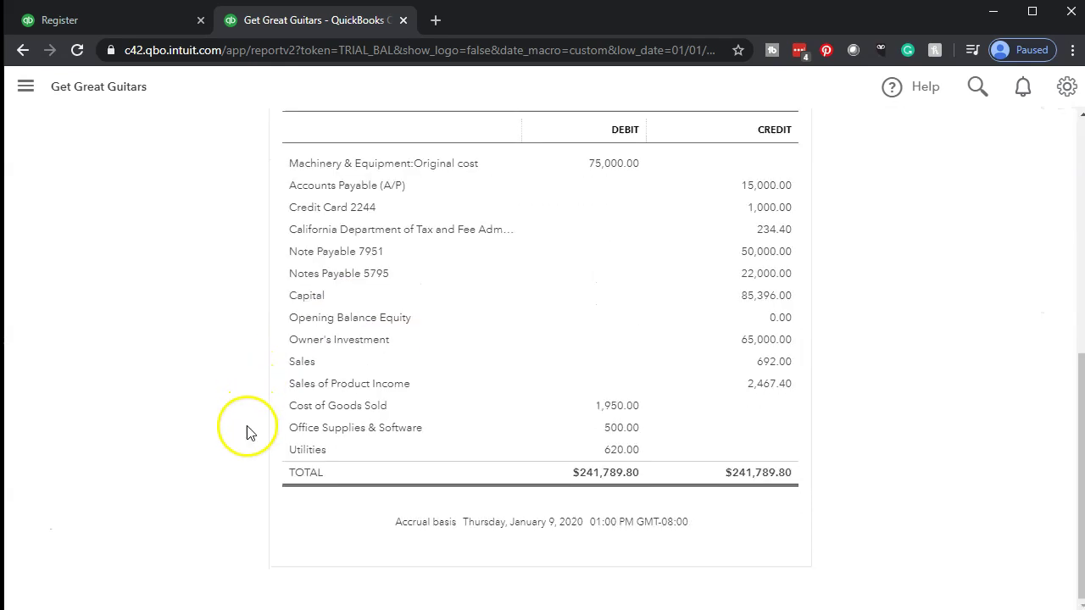
pyautogui.click(621, 451)
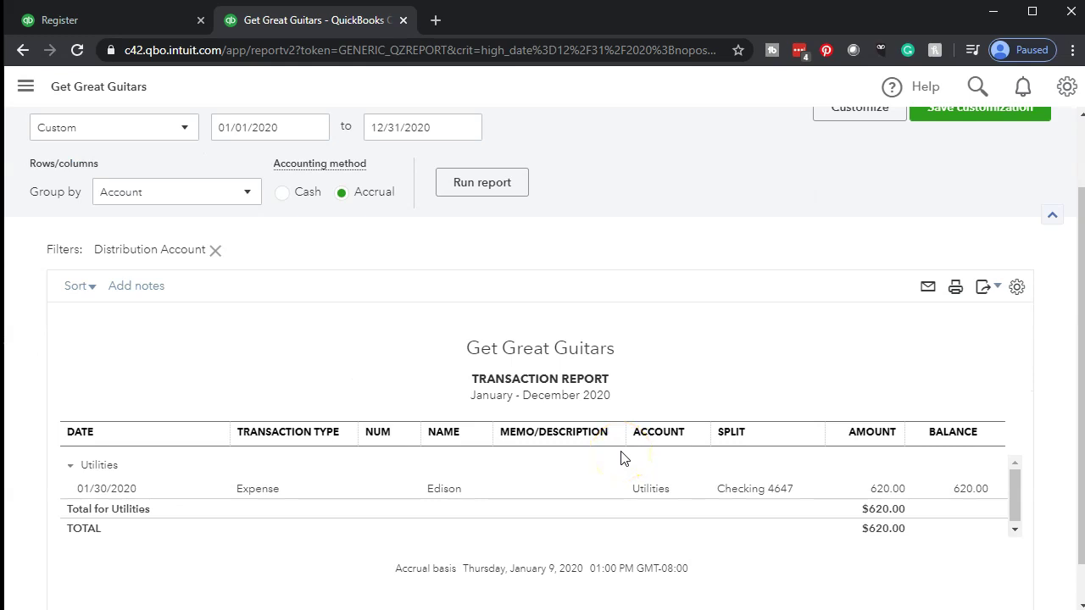
pyautogui.scroll(-1, 305, 464)
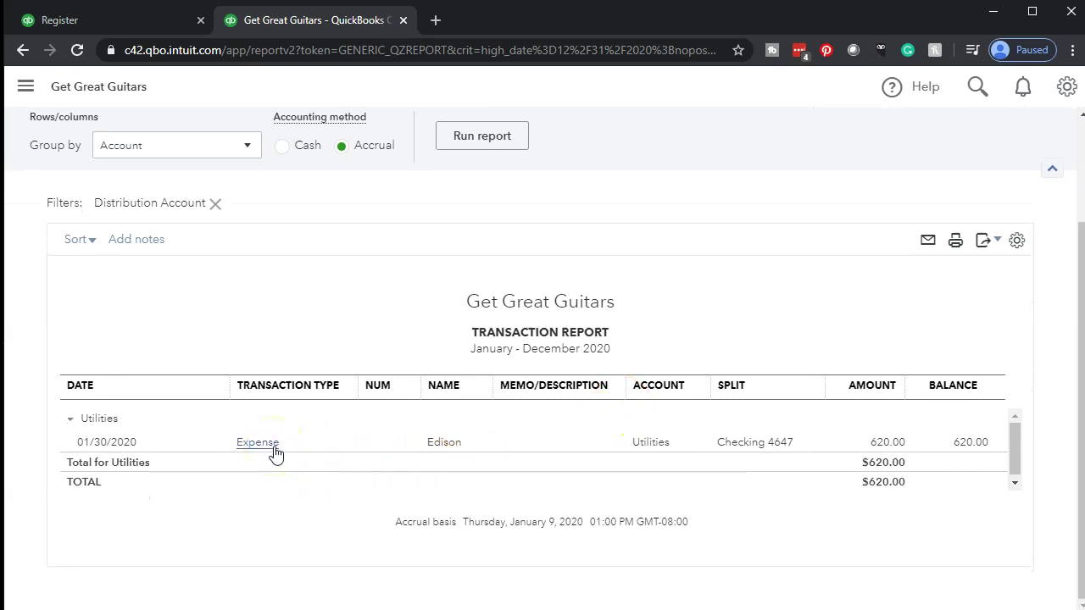
pyautogui.click(275, 452)
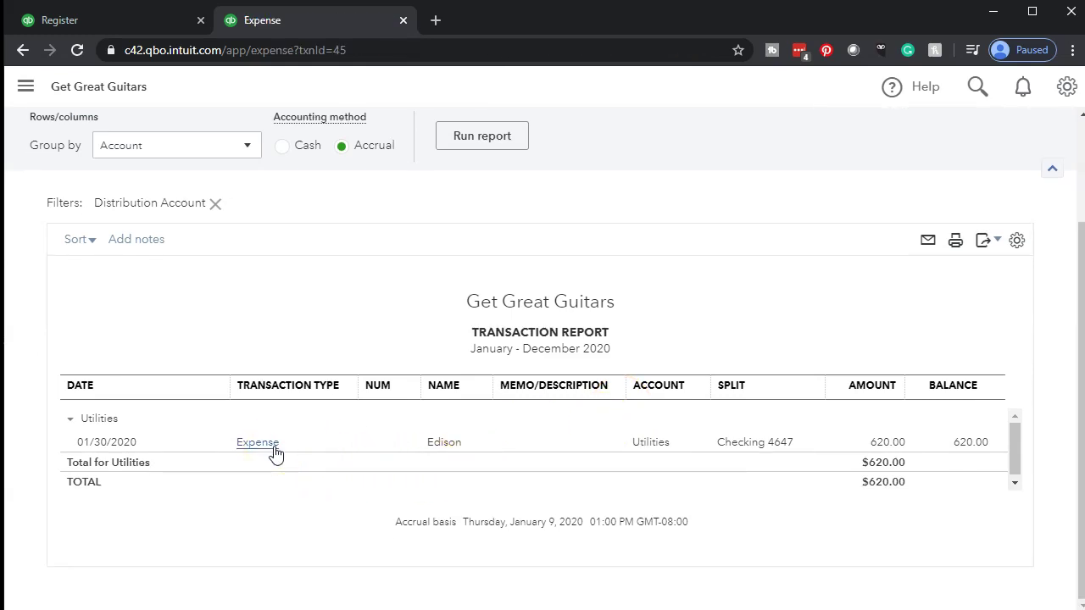
pyautogui.click(484, 294)
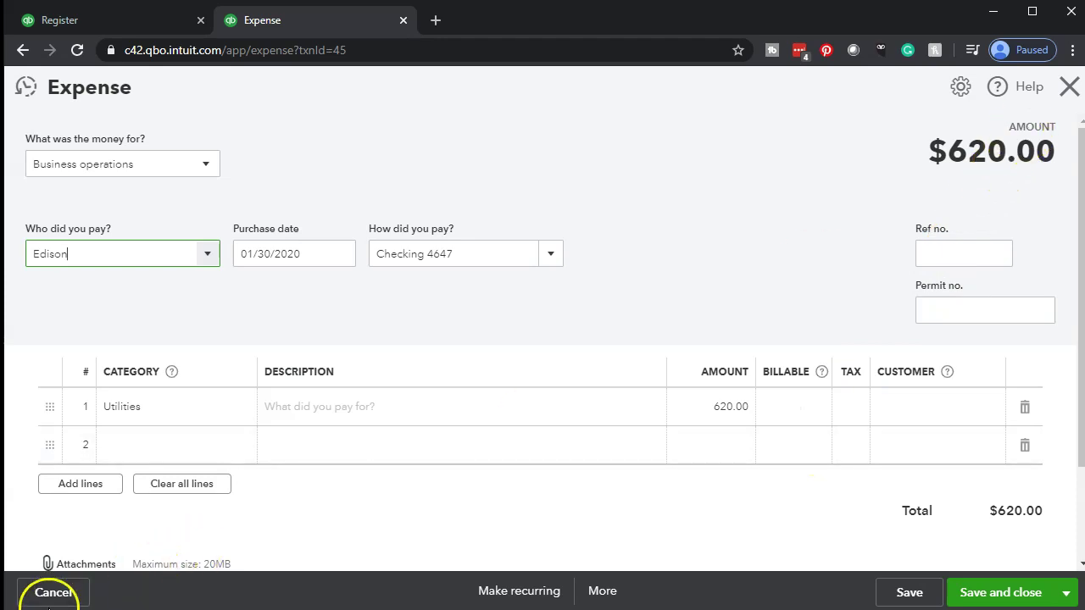
pyautogui.click(1069, 89)
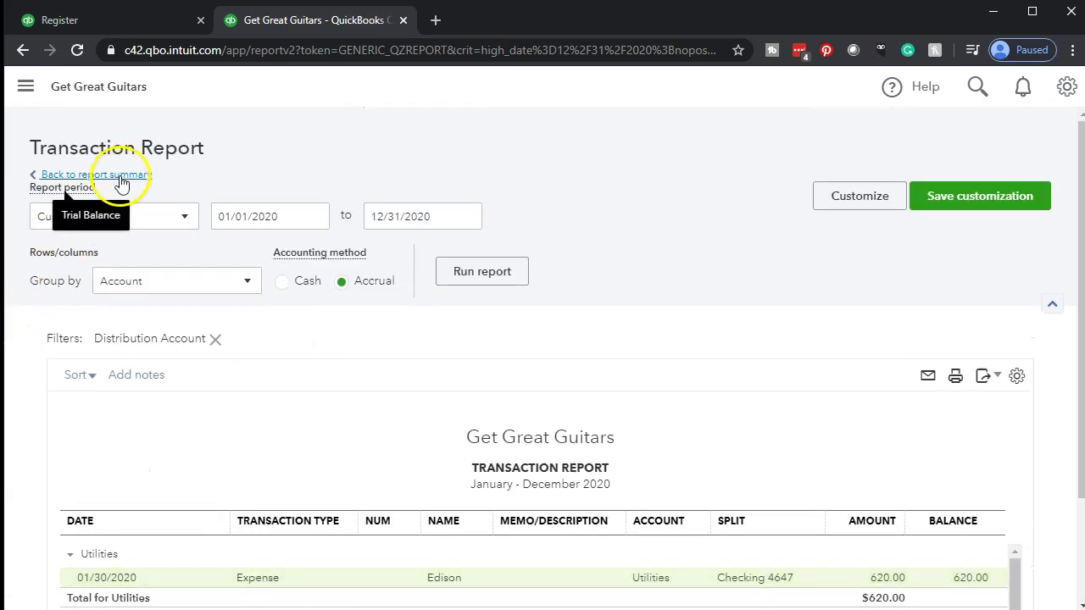
pyautogui.click(121, 177)
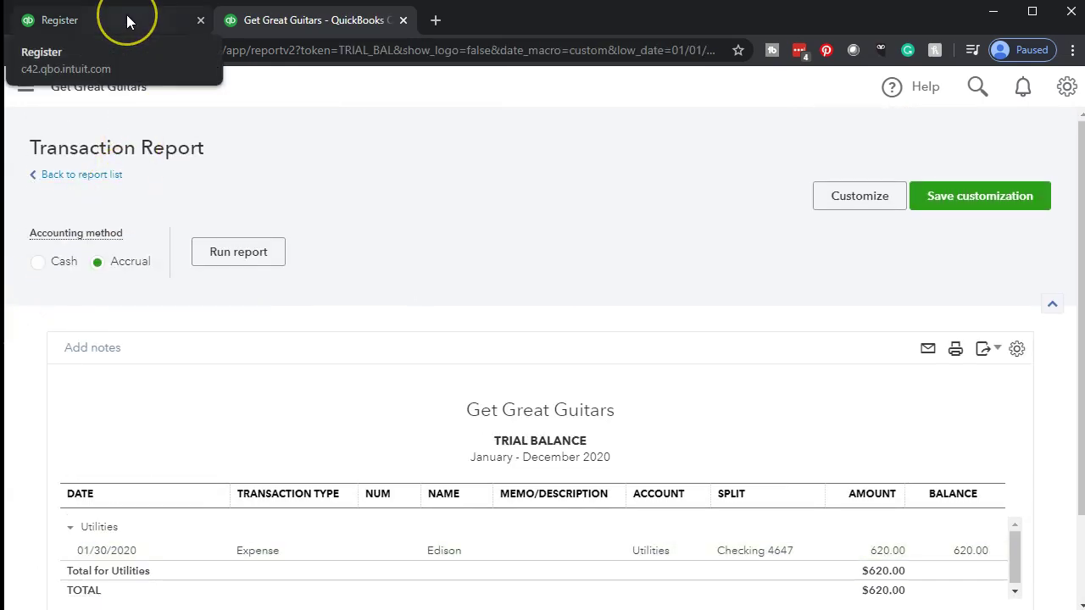
# Step: In the Checking 4647 register, leave the new expense's reference number blank, enter Verizon as payee and save it as a new vendor
pyautogui.click(127, 21)
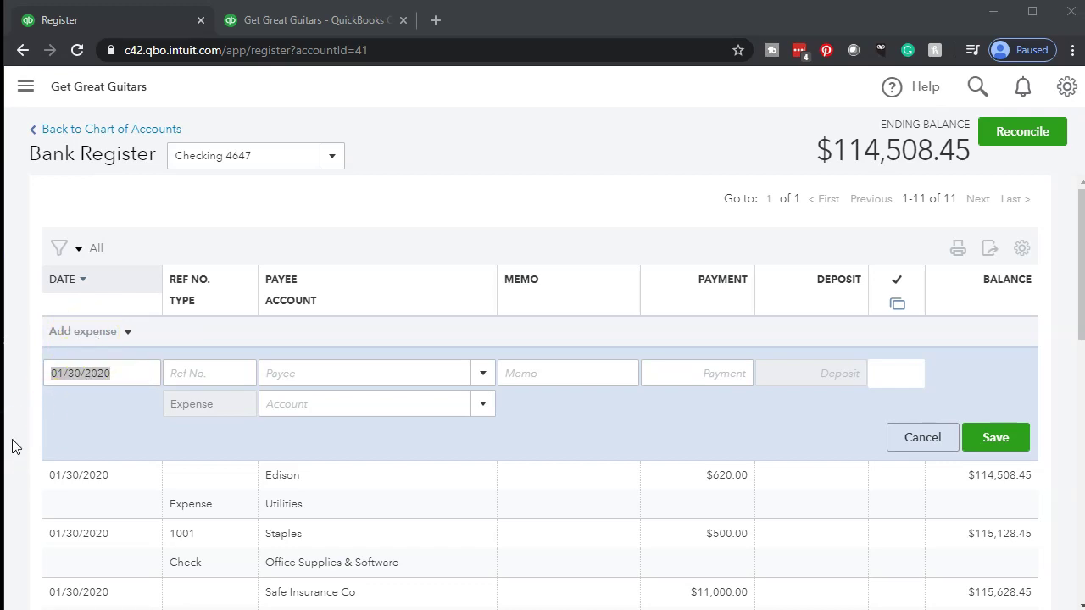
pyautogui.click(223, 375)
pyautogui.press('Tab')
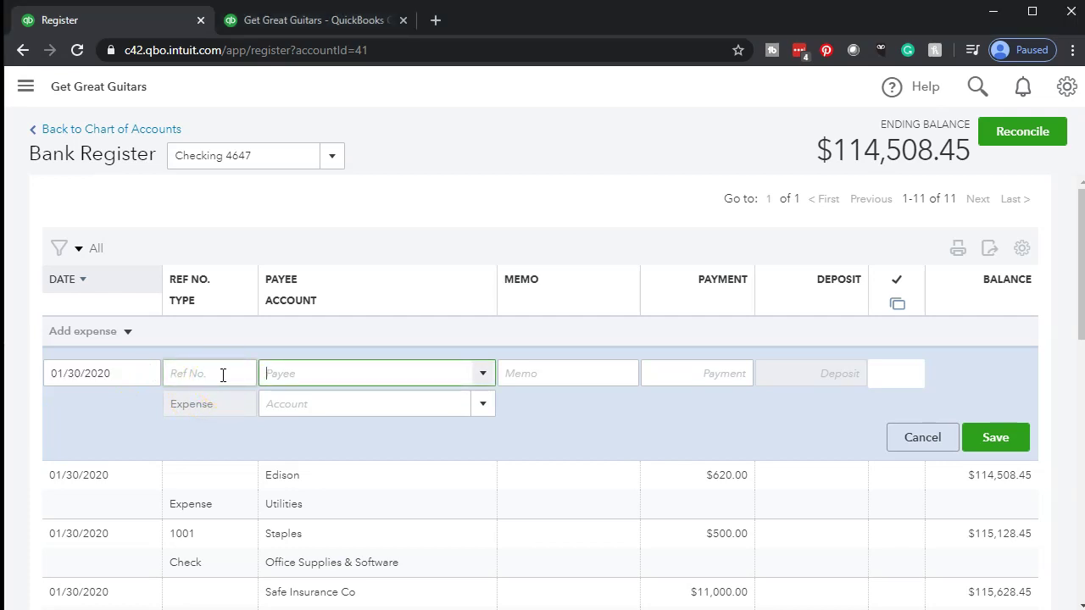
pyautogui.write('Verizon')
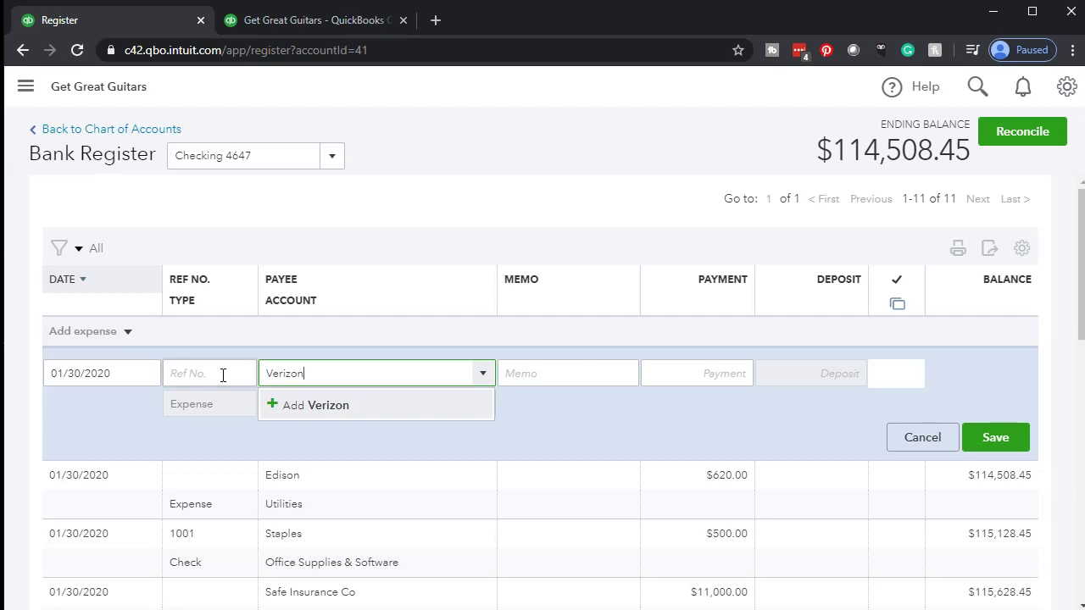
pyautogui.press('Return')
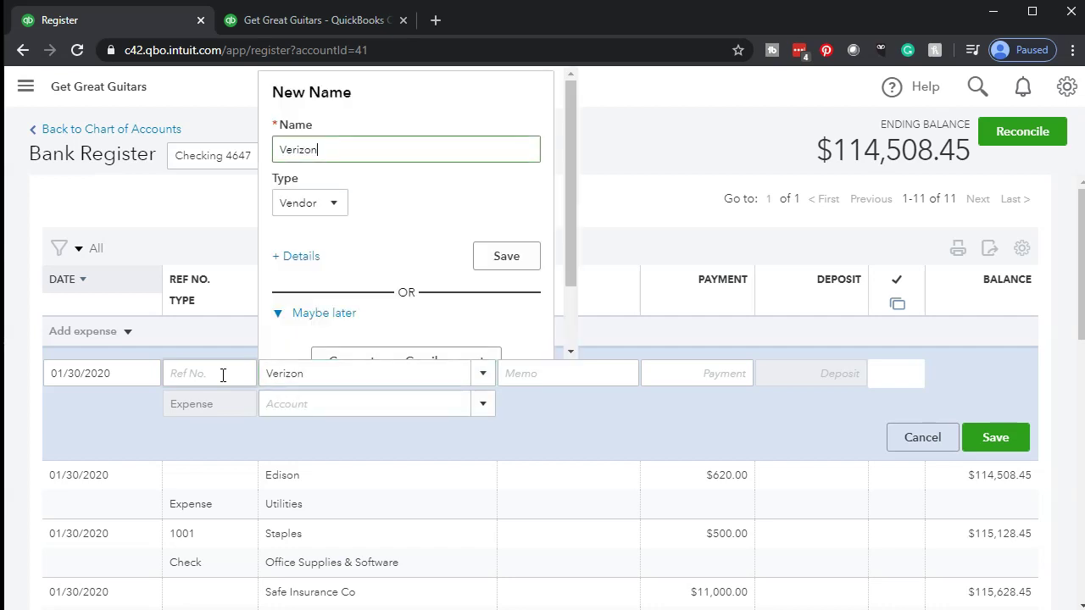
pyautogui.click(494, 270)
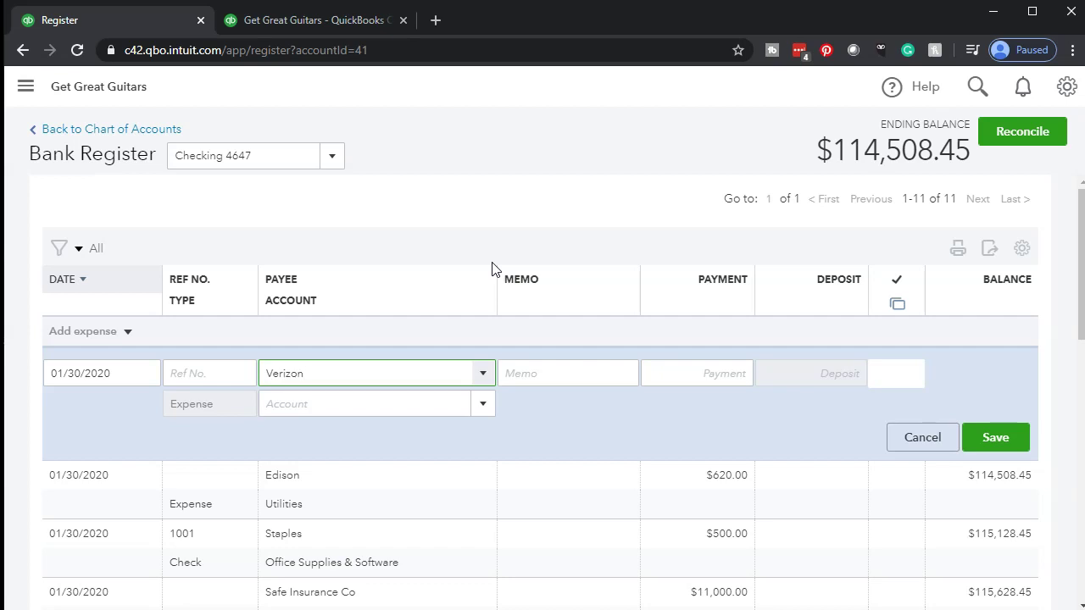
# Step: Leave the Verizon expense's memo blank and set the payment amount to 360.00
pyautogui.press('Tab')
pyautogui.click(559, 407)
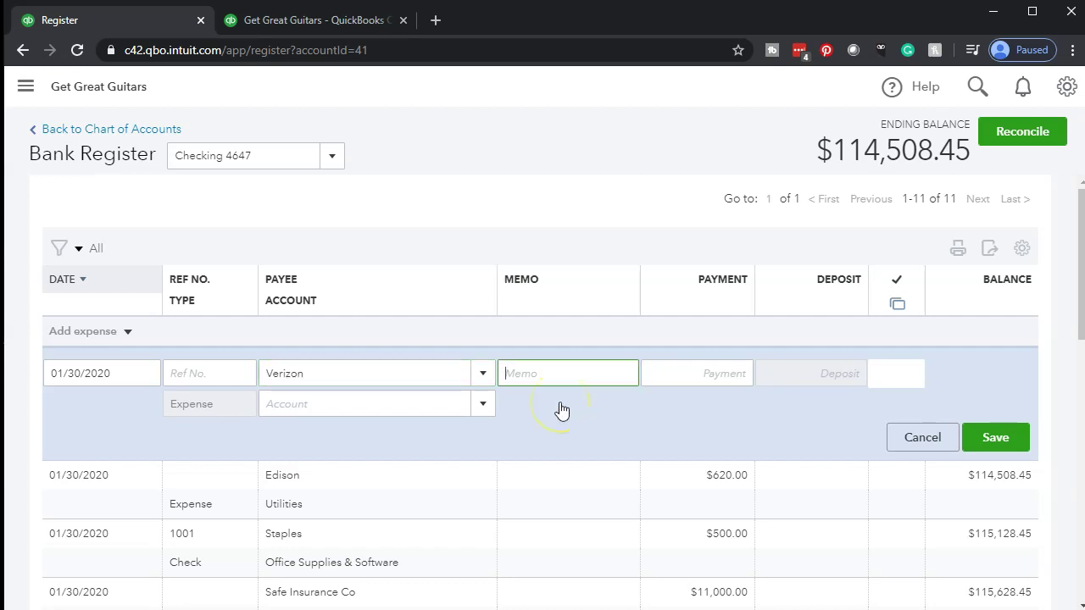
pyautogui.press('Tab')
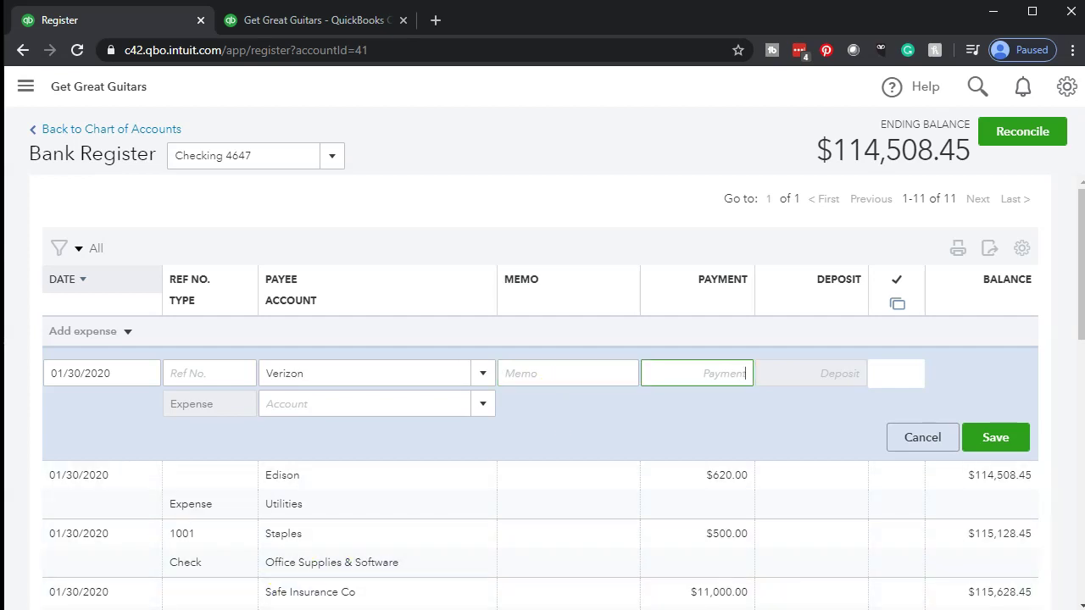
pyautogui.click(695, 372)
pyautogui.write('360')
pyautogui.press('Tab')
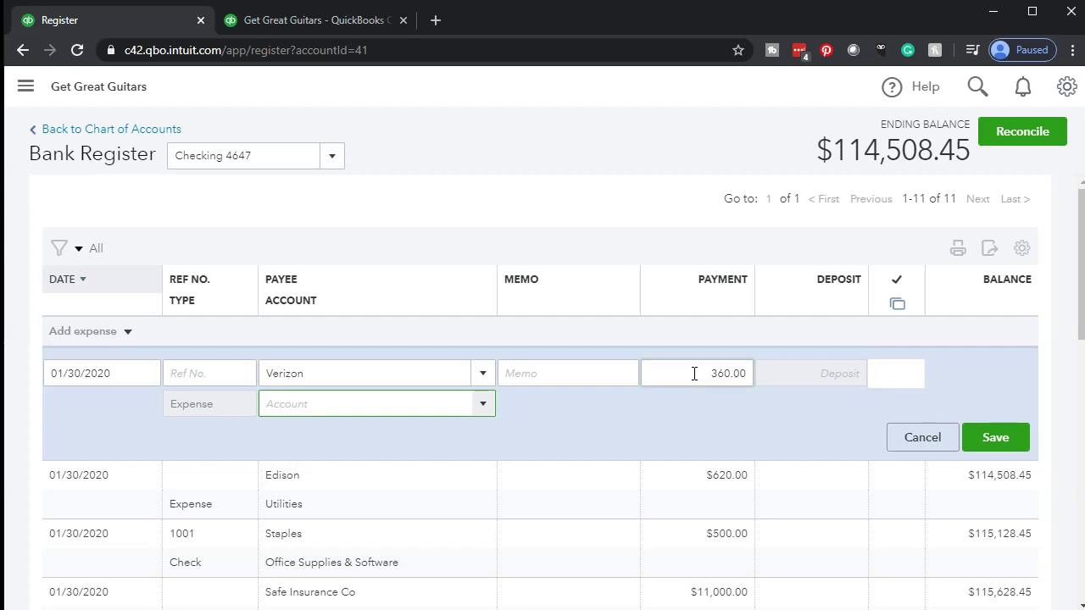
# Step: Look through the account choices for the Verizon expense for a suitable telephone account
pyautogui.click(332, 405)
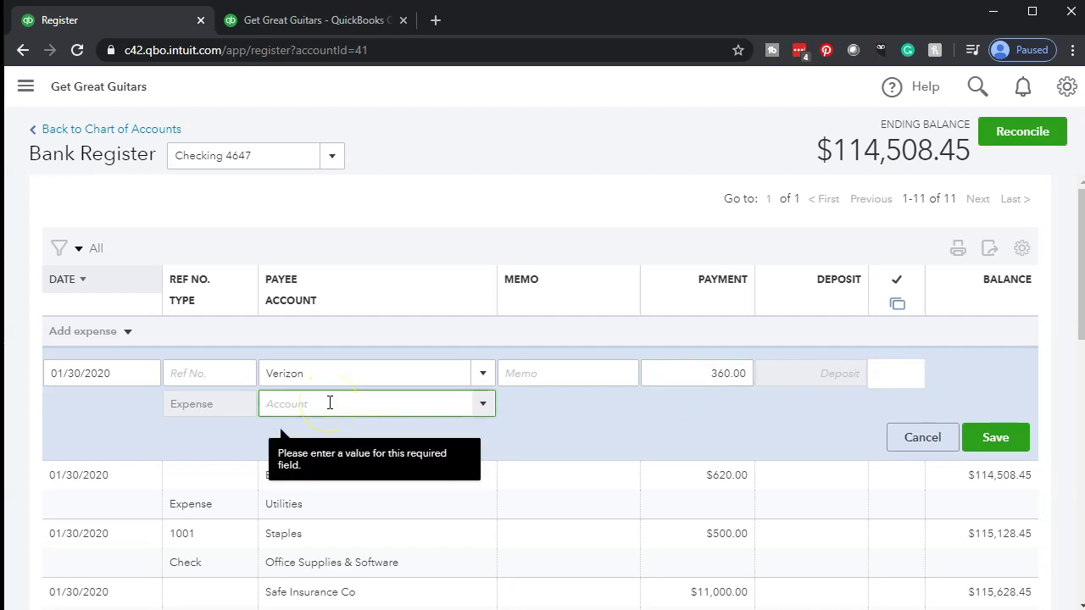
pyautogui.click(483, 407)
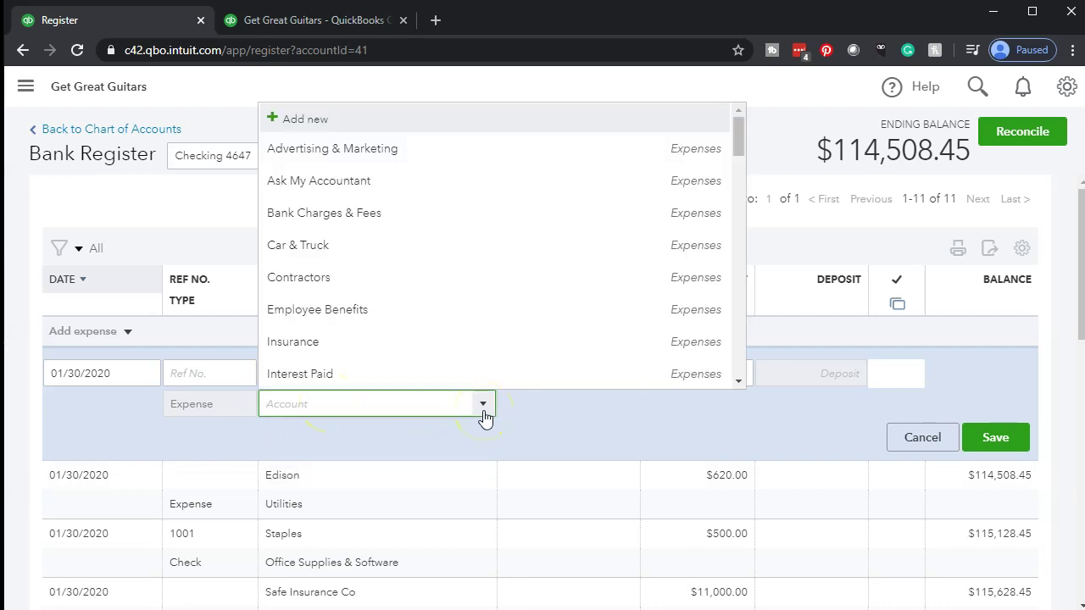
pyautogui.scroll(-1, 496, 324)
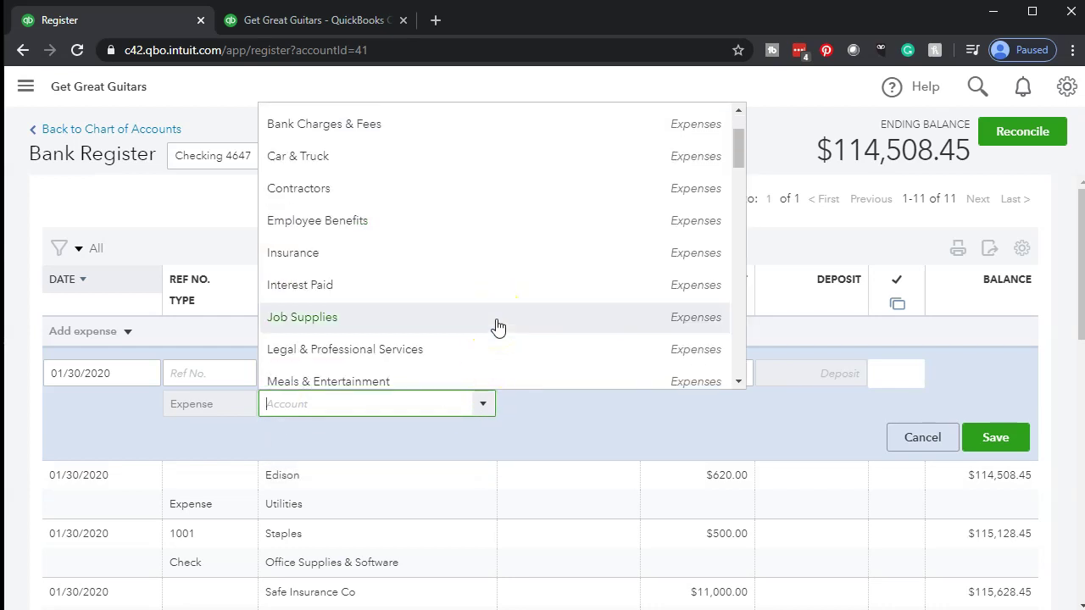
pyautogui.scroll(-1, 496, 327)
pyautogui.click(517, 322)
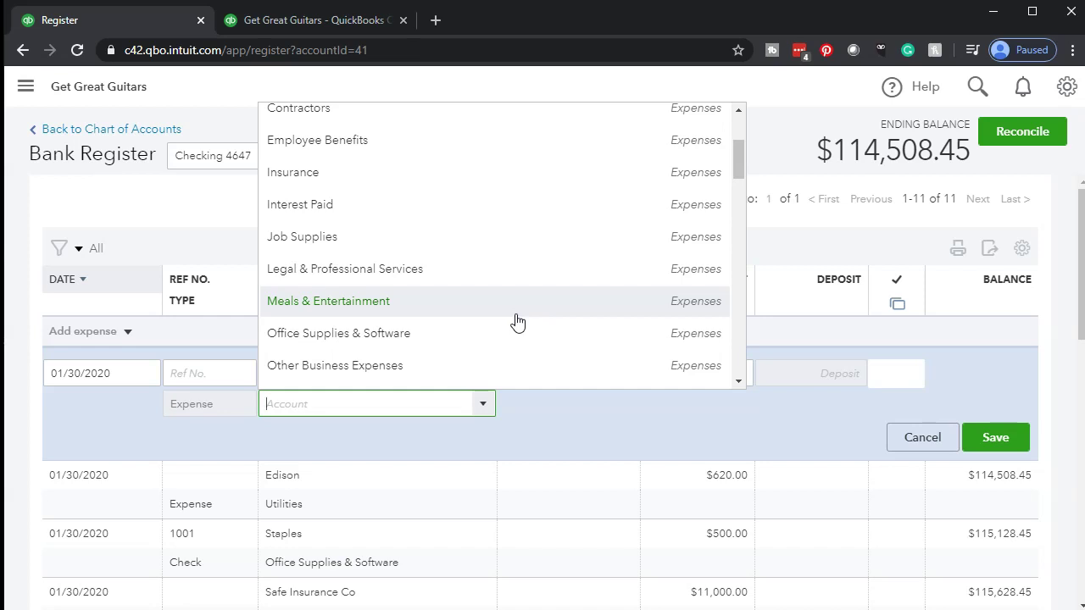
pyautogui.scroll(-3, 517, 322)
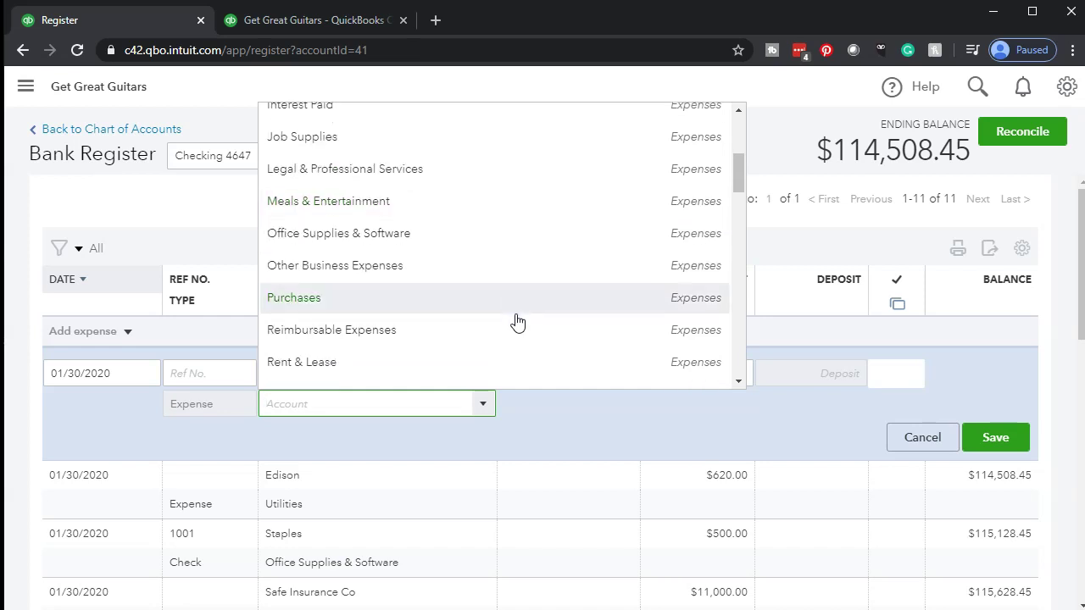
# Step: Search the account choices for "Tel" to find an existing telephone account, then clear the entry
pyautogui.write('te')
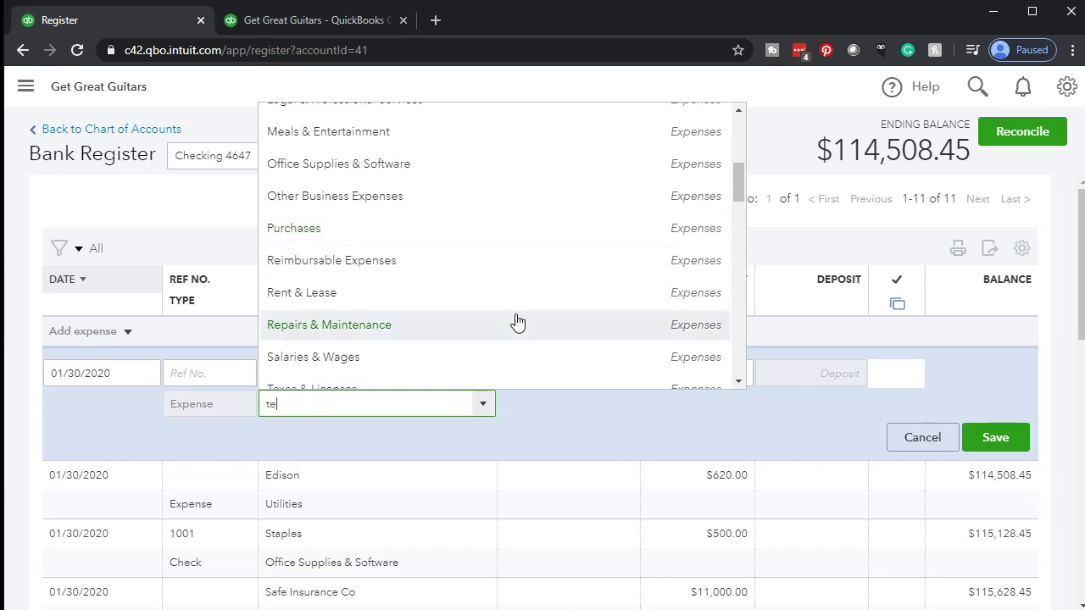
pyautogui.press('BackSpace')
pyautogui.press('BackSpace')
pyautogui.write('Te')
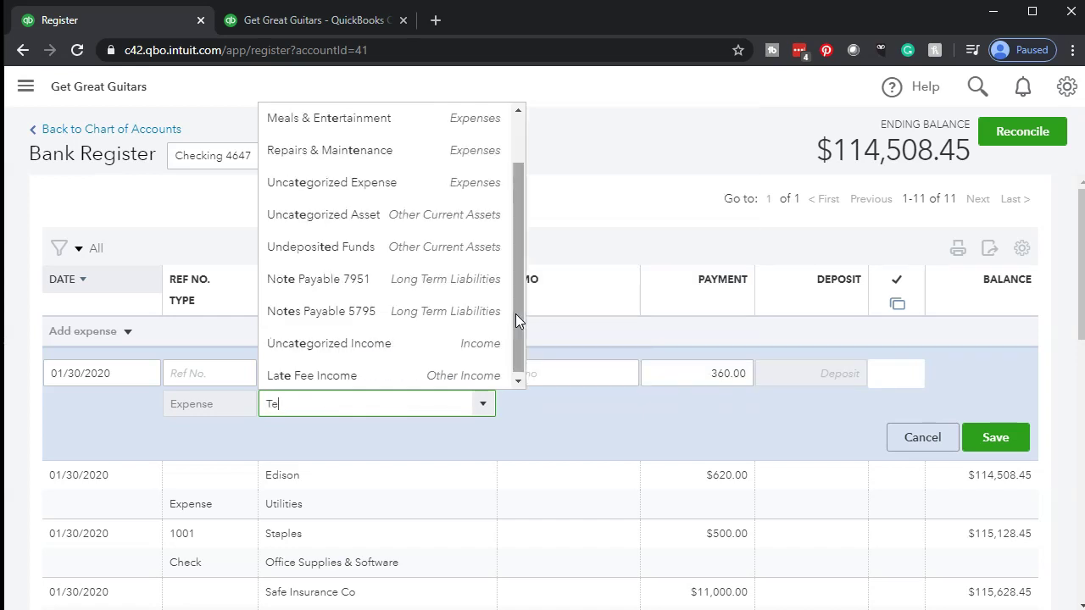
pyautogui.write('l')
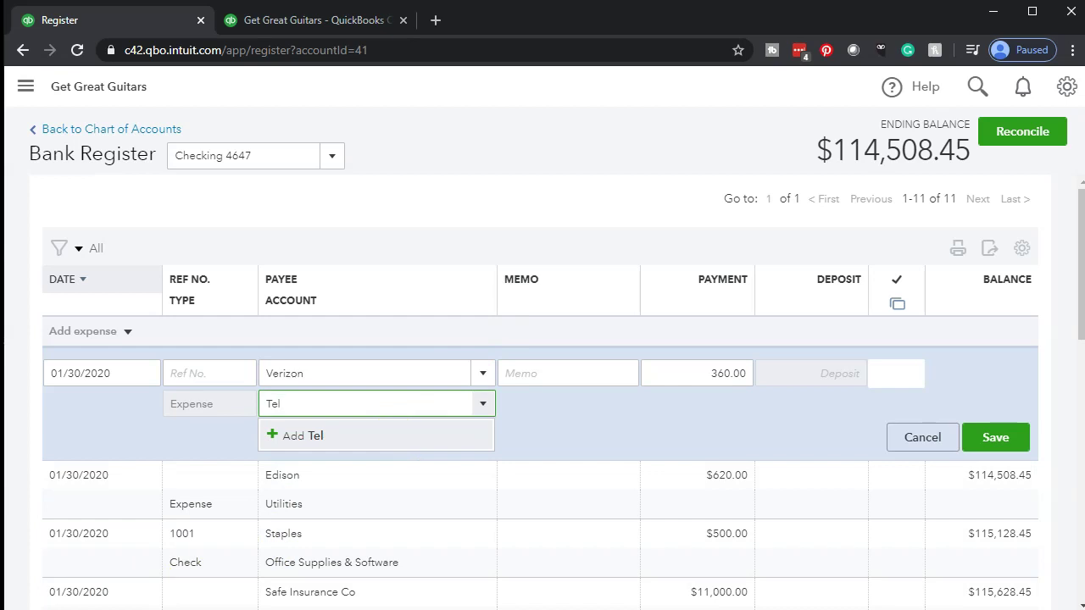
pyautogui.click(329, 359)
pyautogui.click(314, 404)
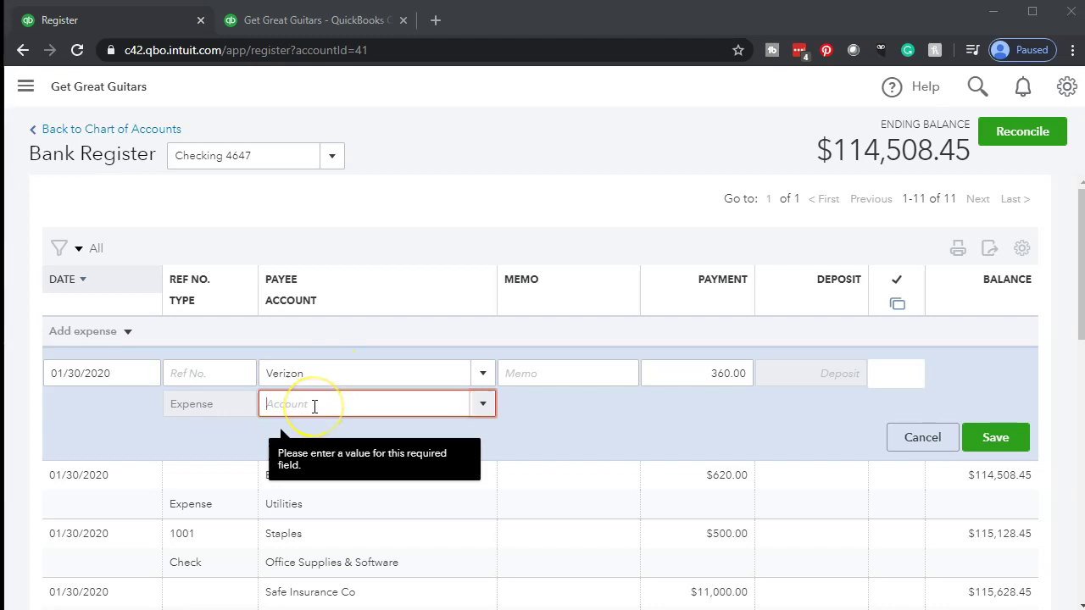
pyautogui.write('tel')
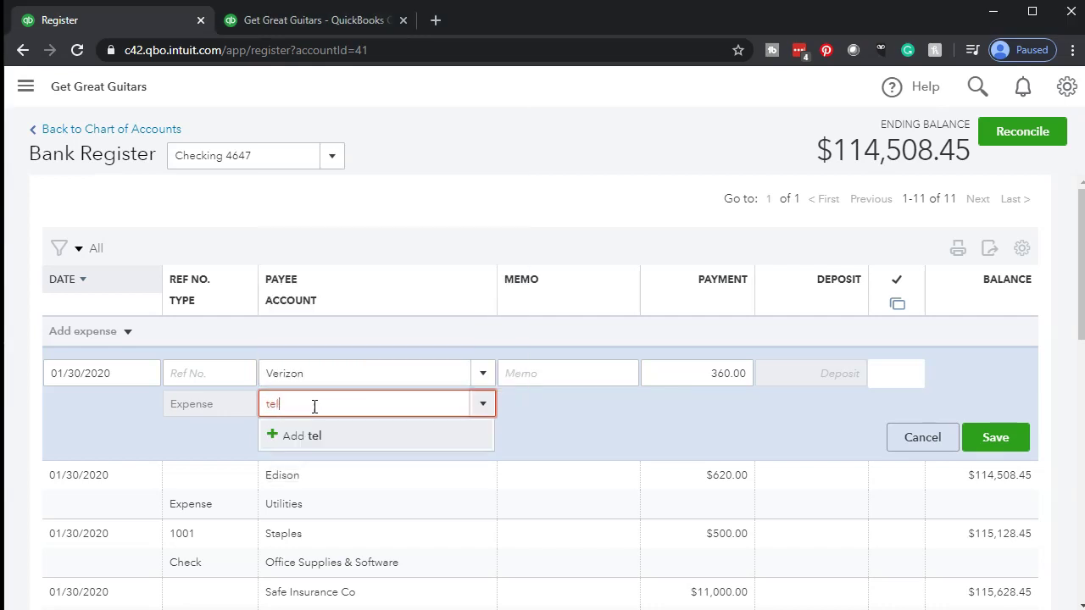
pyautogui.press('BackSpace')
pyautogui.press('BackSpace')
pyautogui.press('BackSpace')
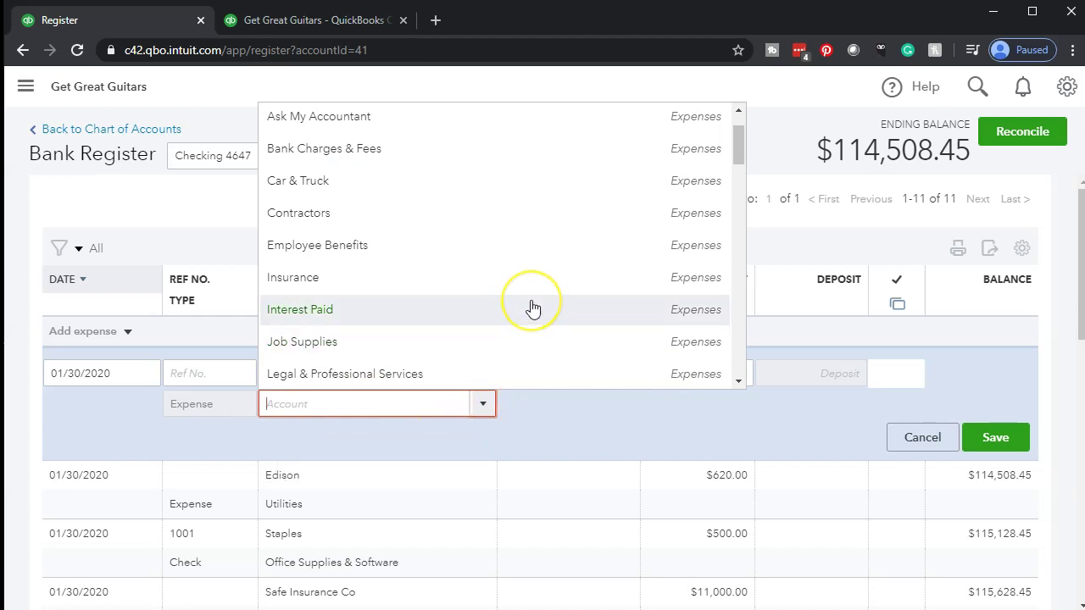
pyautogui.scroll(1, 532, 309)
# Step: Enter Telephone Expense as the Verizon expense's account and start adding it as a new account
pyautogui.click(388, 403)
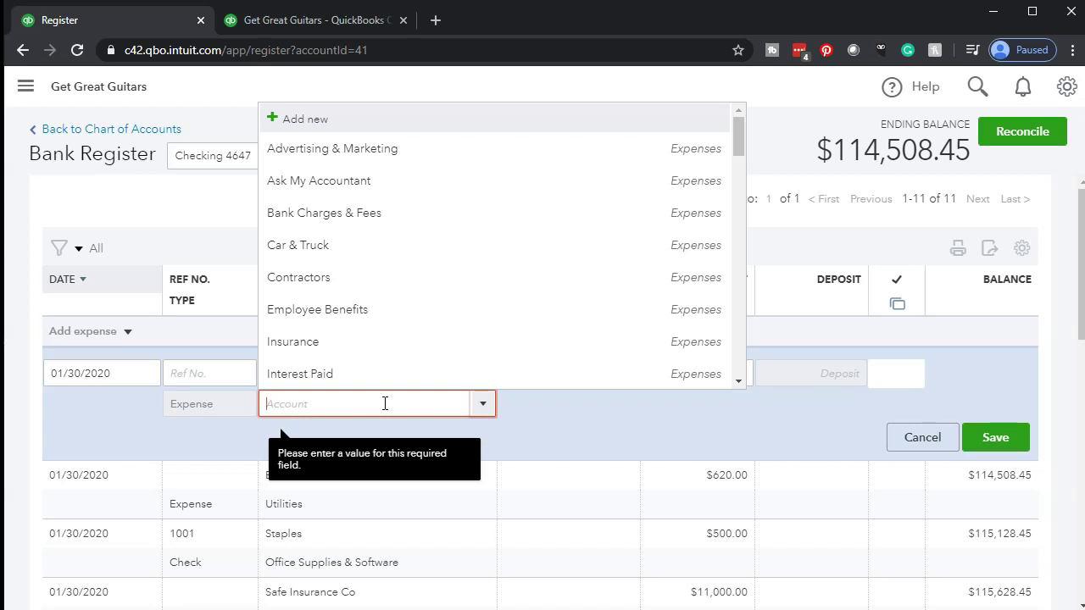
pyautogui.write('Telephone Expense')
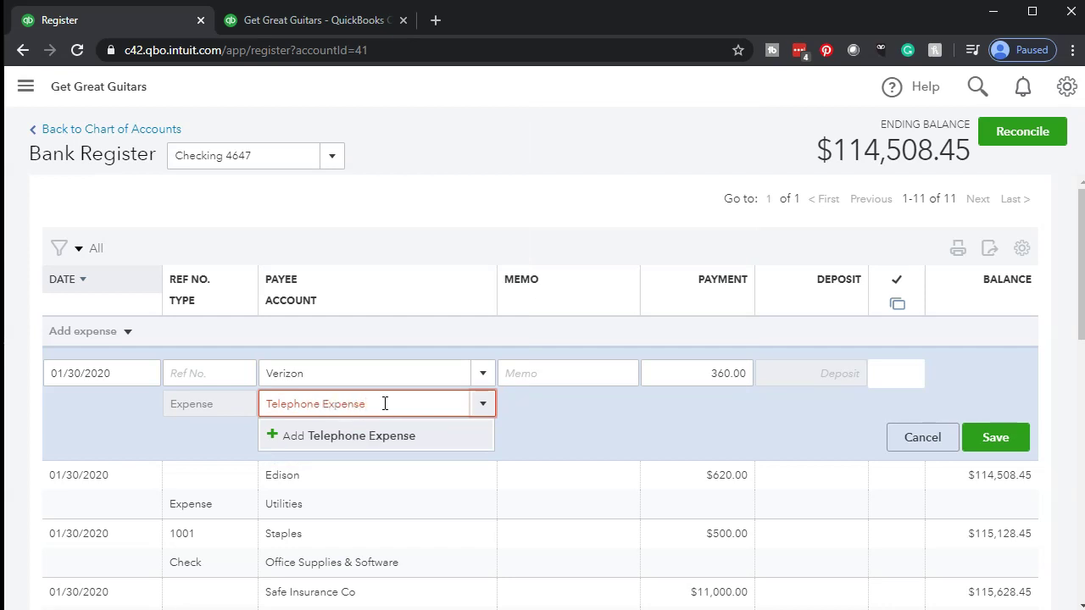
pyautogui.press('Return')
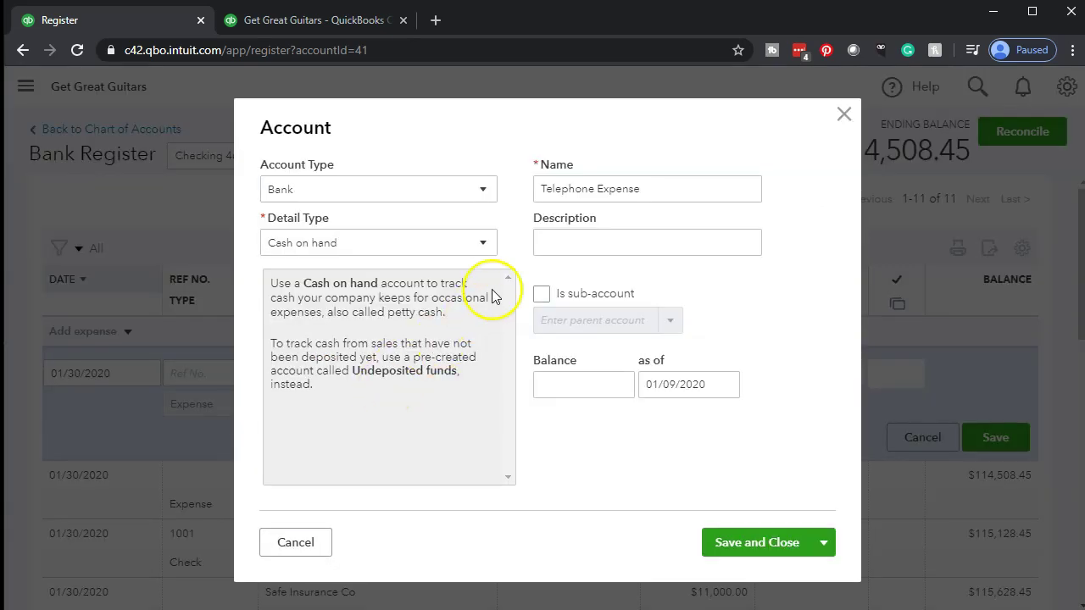
# Step: Save the new Telephone Expense account with account type Expenses and detail type Utilities, then save the Verizon expense in the register
pyautogui.click(483, 193)
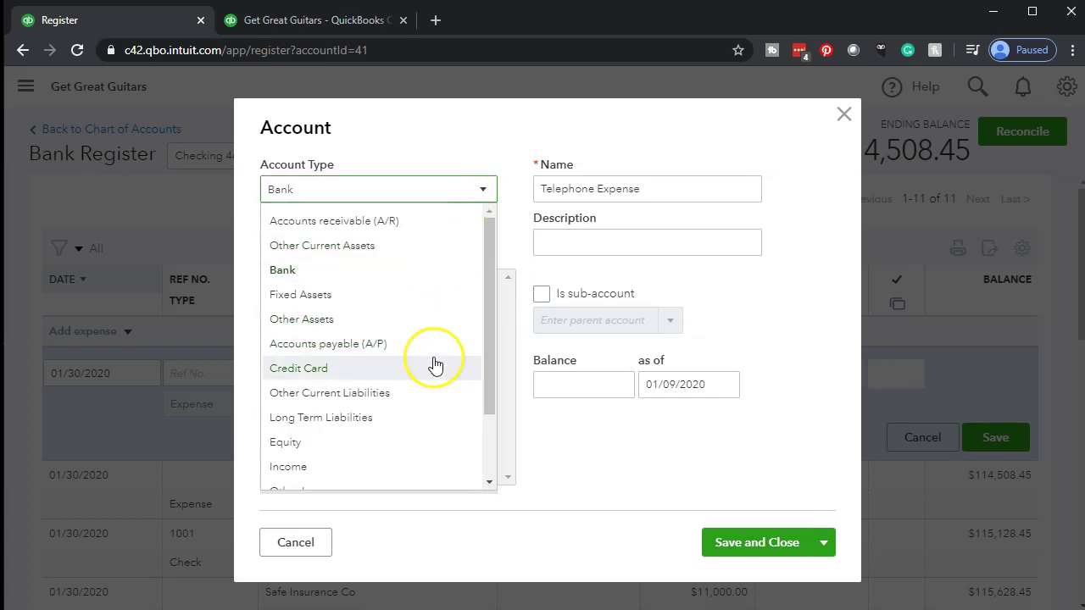
pyautogui.scroll(-2, 434, 365)
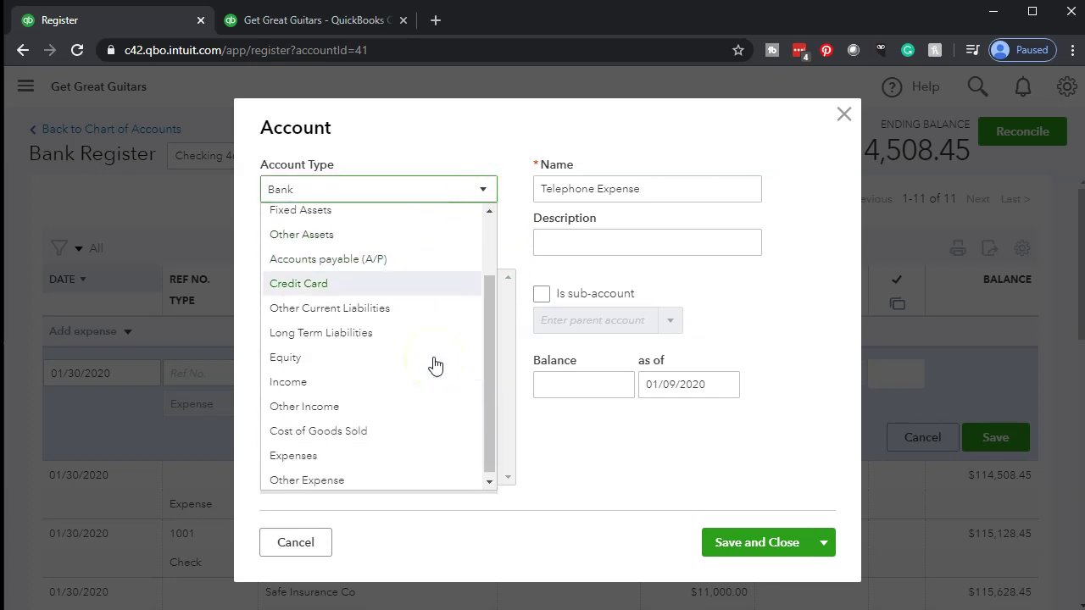
pyautogui.click(361, 454)
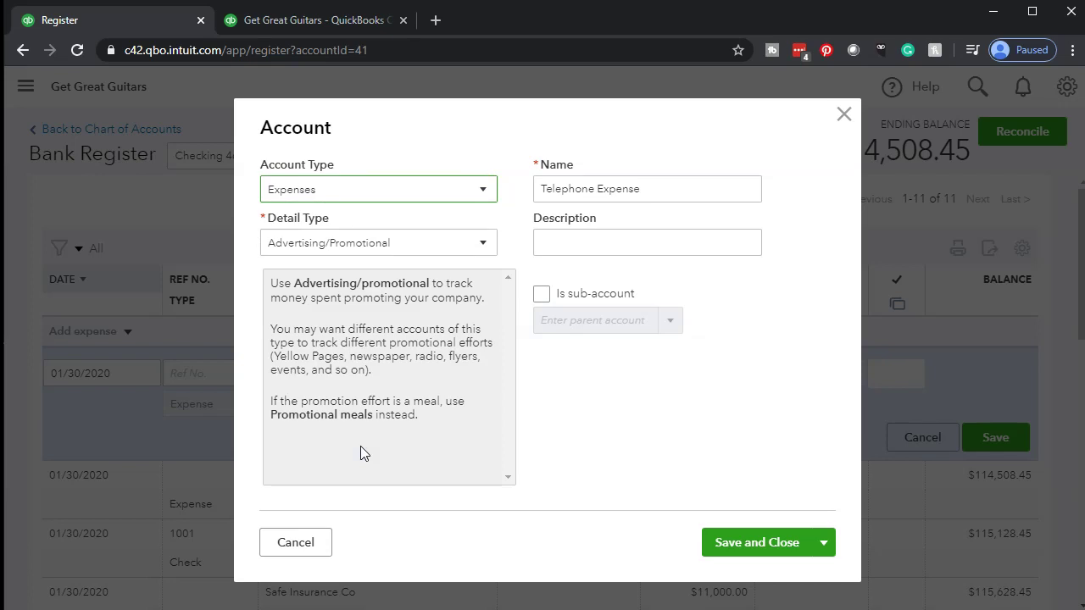
pyautogui.click(482, 244)
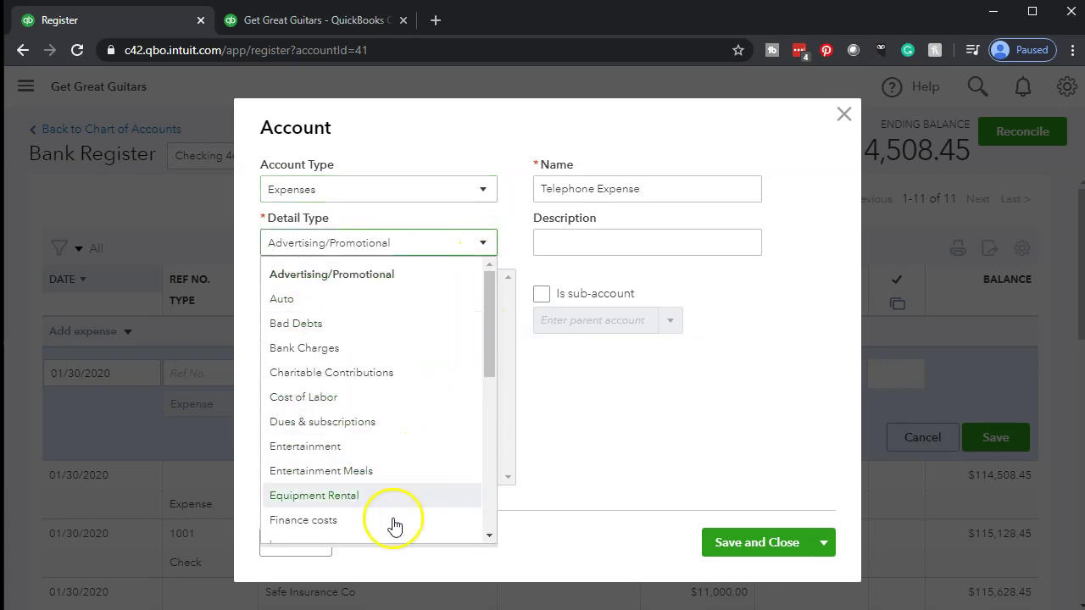
pyautogui.scroll(-5, 393, 507)
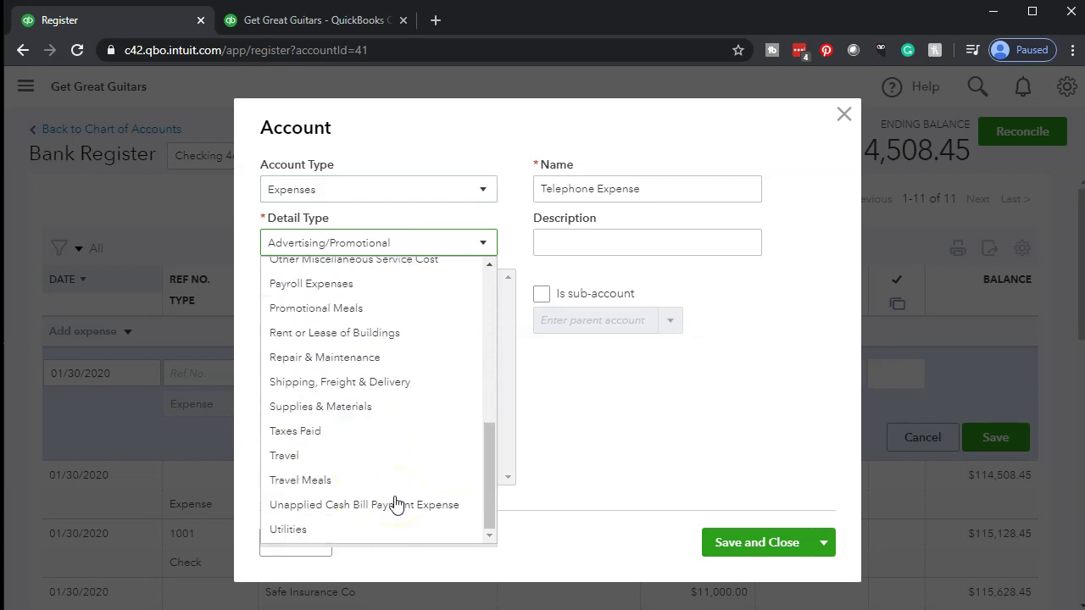
pyautogui.click(337, 529)
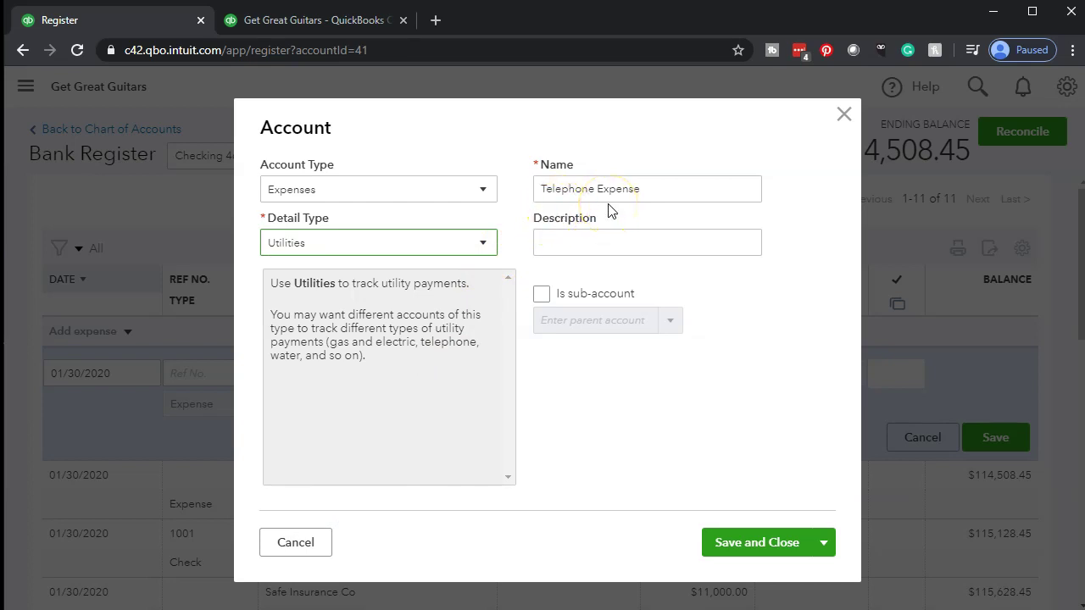
pyautogui.click(762, 551)
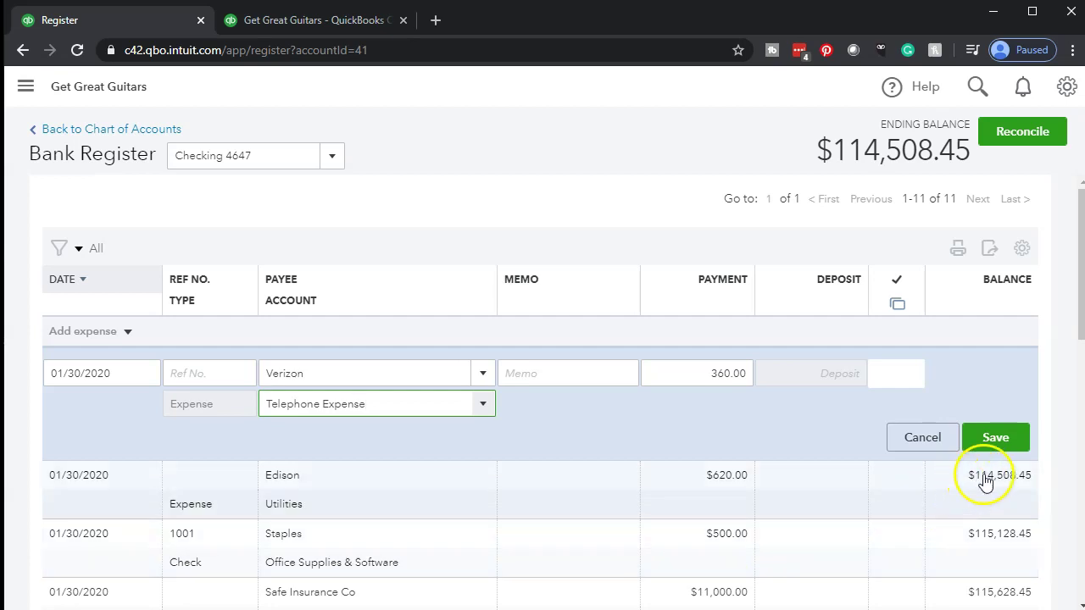
pyautogui.click(1008, 436)
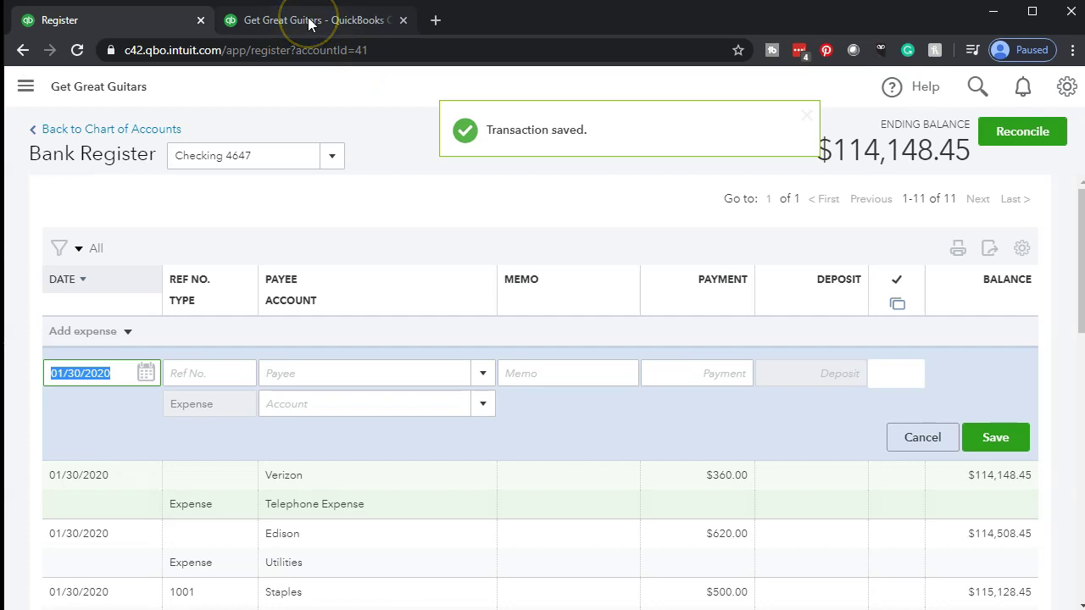
# Step: Examine the Checking 4647 transaction detail from the trial balance for the Verizon expense, then return and review the trial balance's accounts
pyautogui.click(372, 21)
pyautogui.scroll(3, 244, 353)
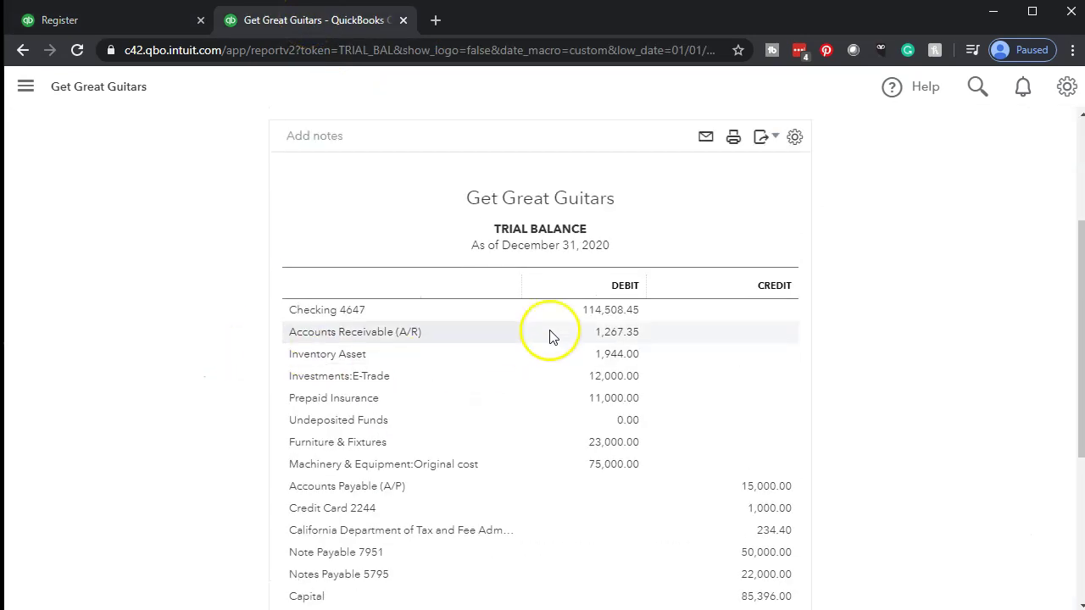
pyautogui.click(605, 312)
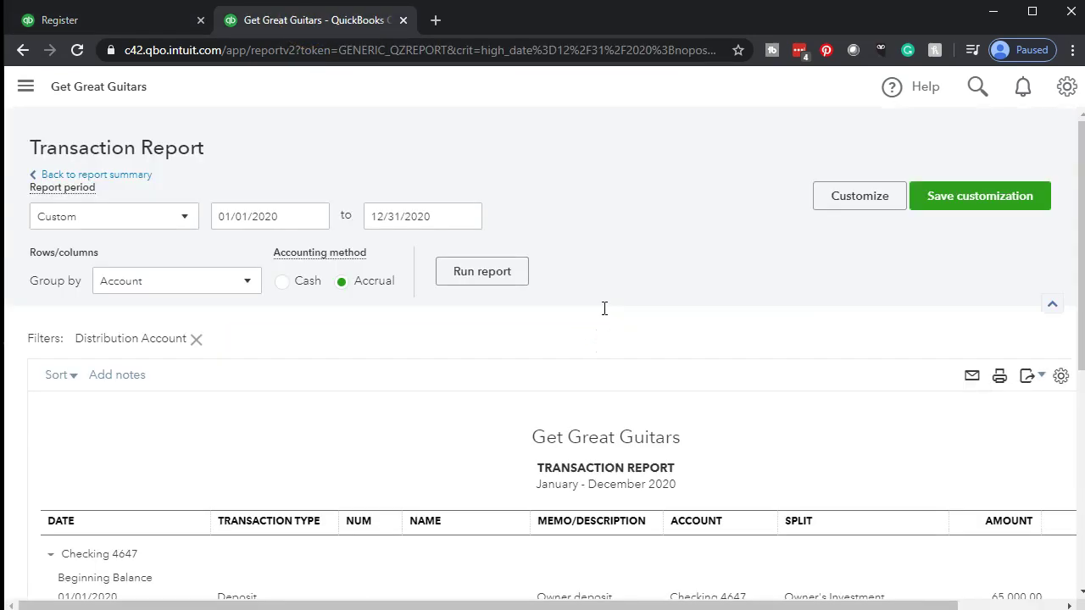
pyautogui.scroll(-3, 547, 375)
pyautogui.scroll(-3, 460, 441)
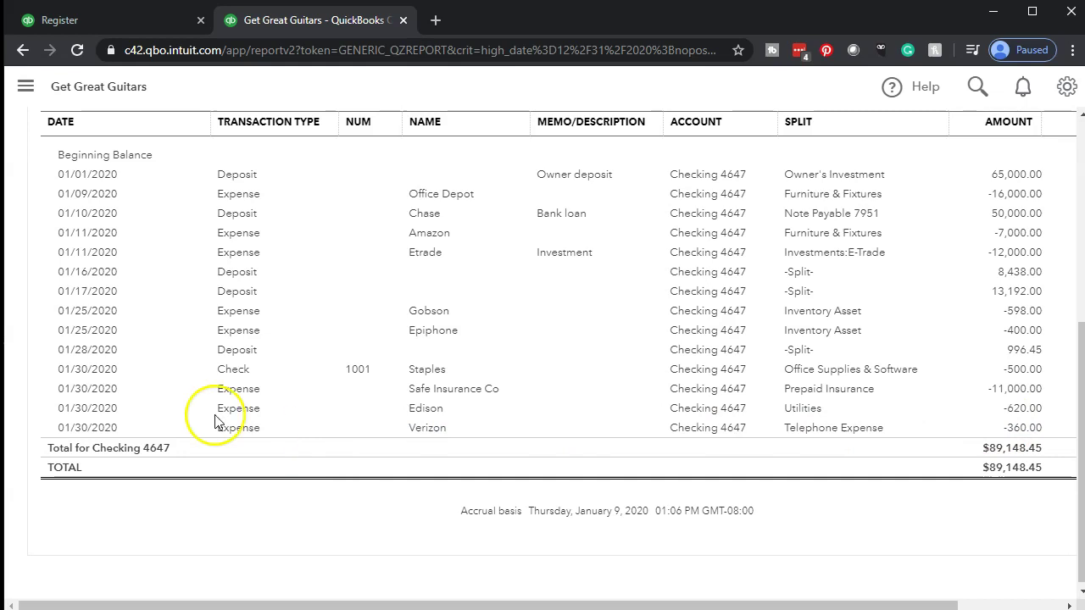
pyautogui.scroll(5, 85, 339)
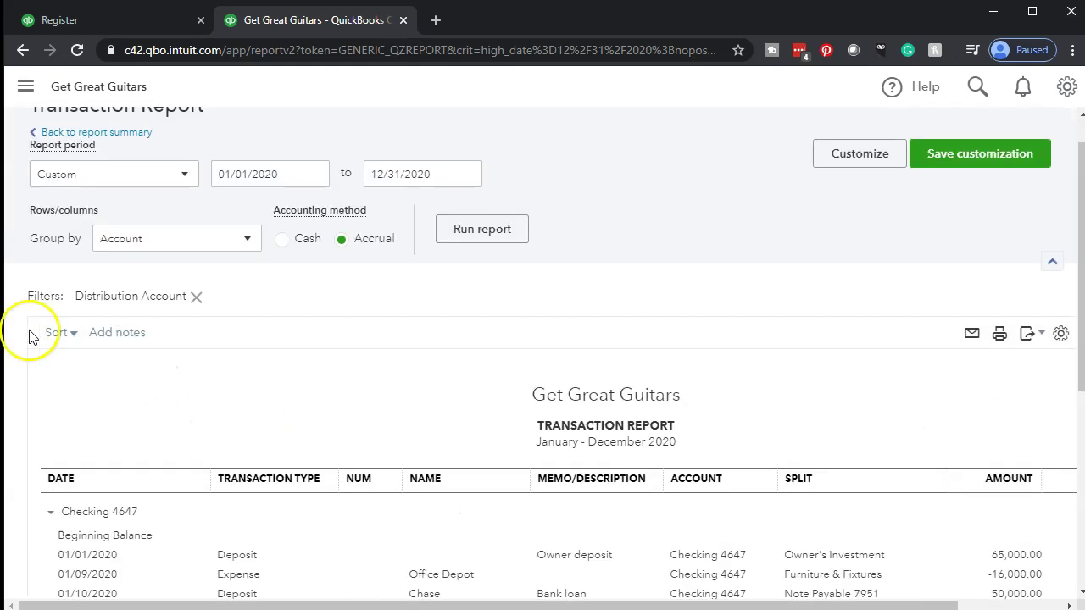
pyautogui.click(116, 134)
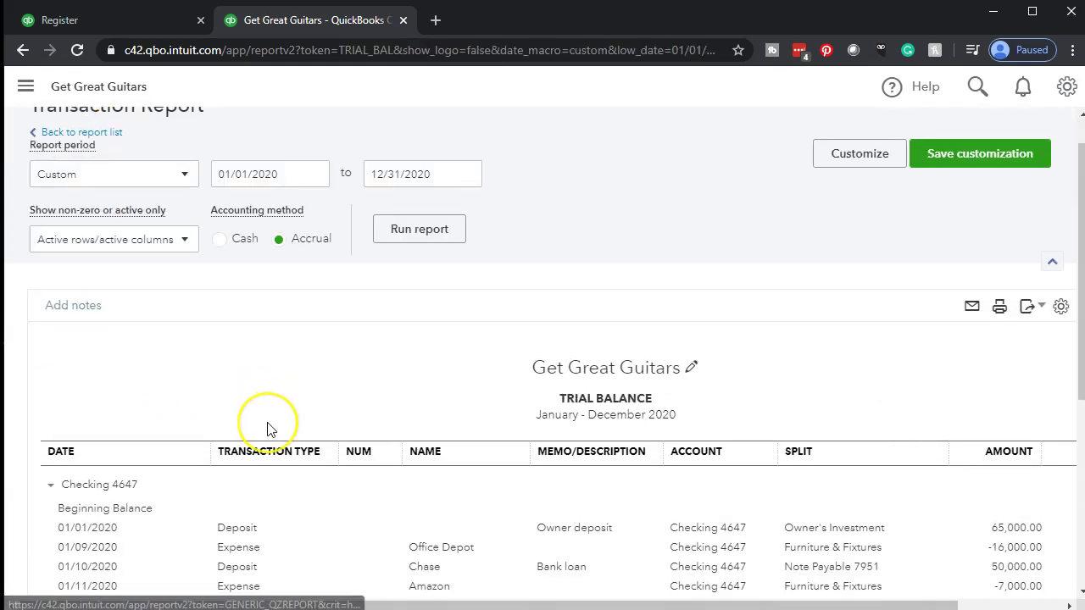
pyautogui.scroll(-6, 267, 430)
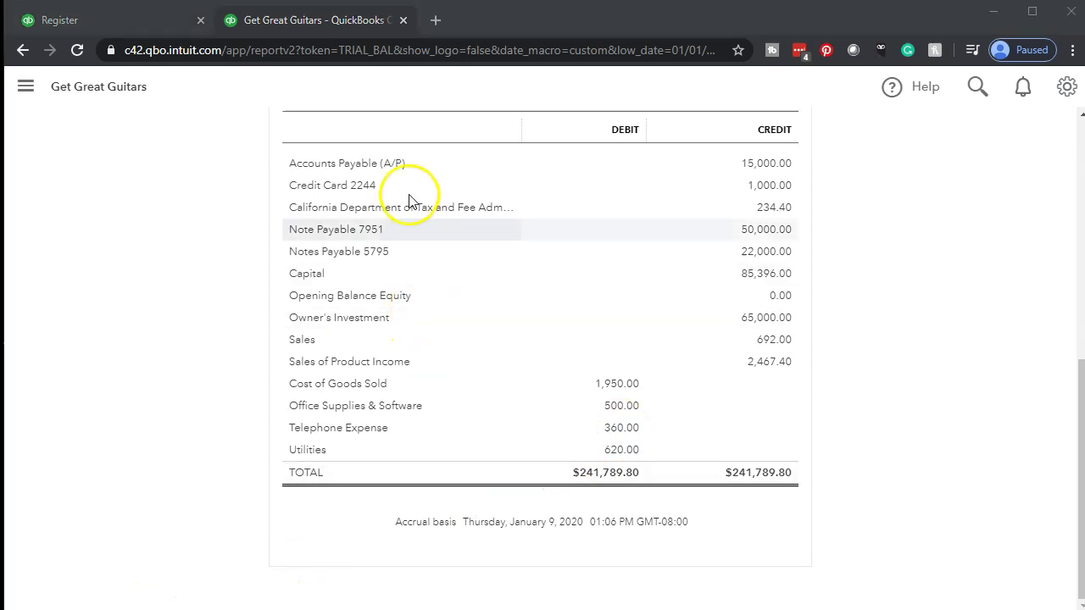
pyautogui.scroll(3, 208, 335)
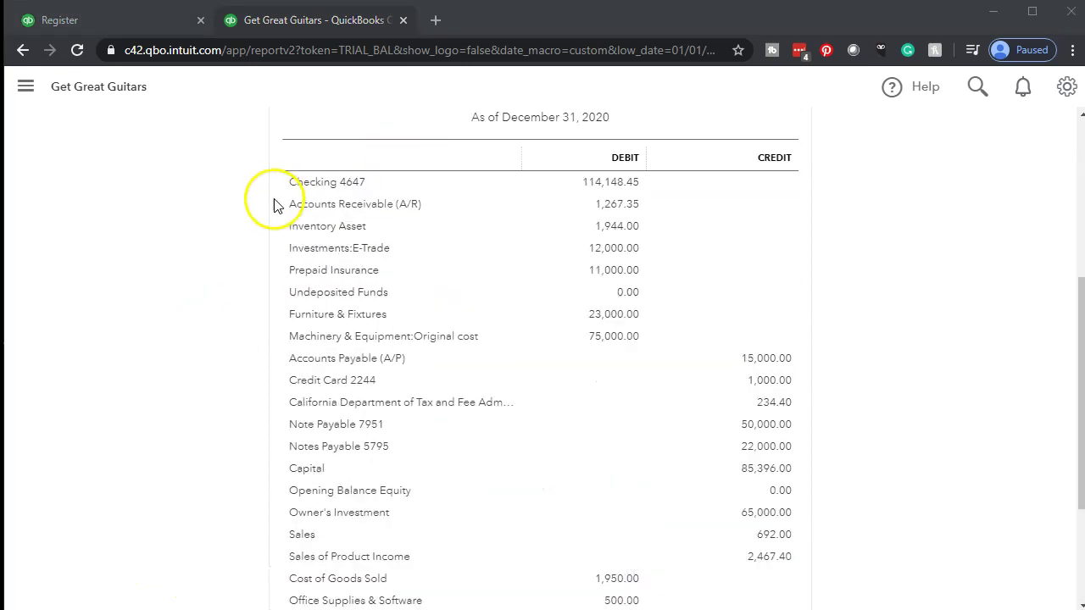
# Step: Duplicate the trial balance browser tab and open the Reports page in the copy
pyautogui.rightClick(314, 19)
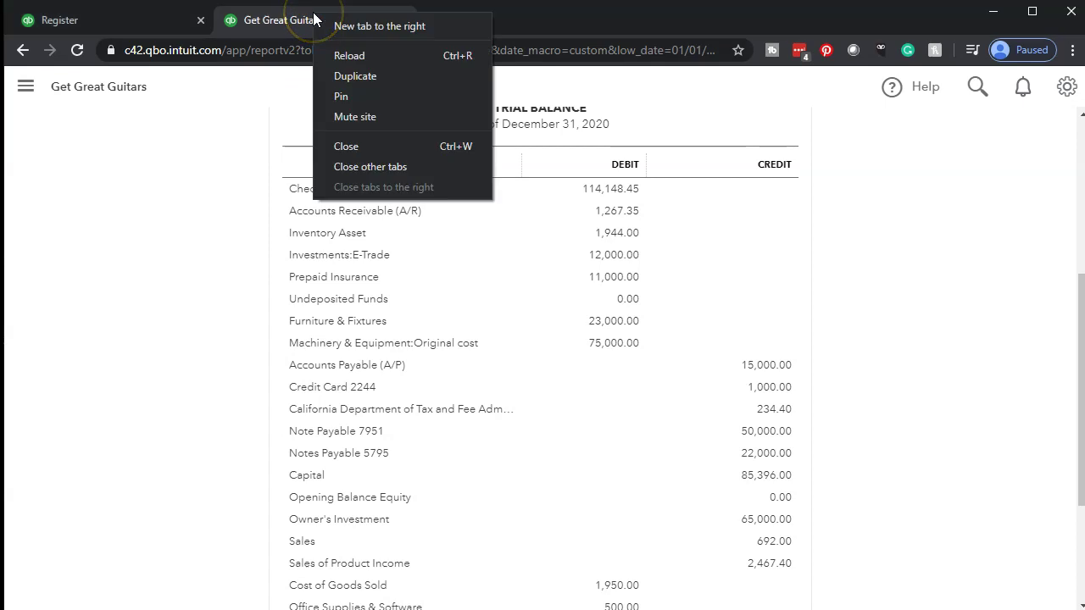
pyautogui.click(335, 76)
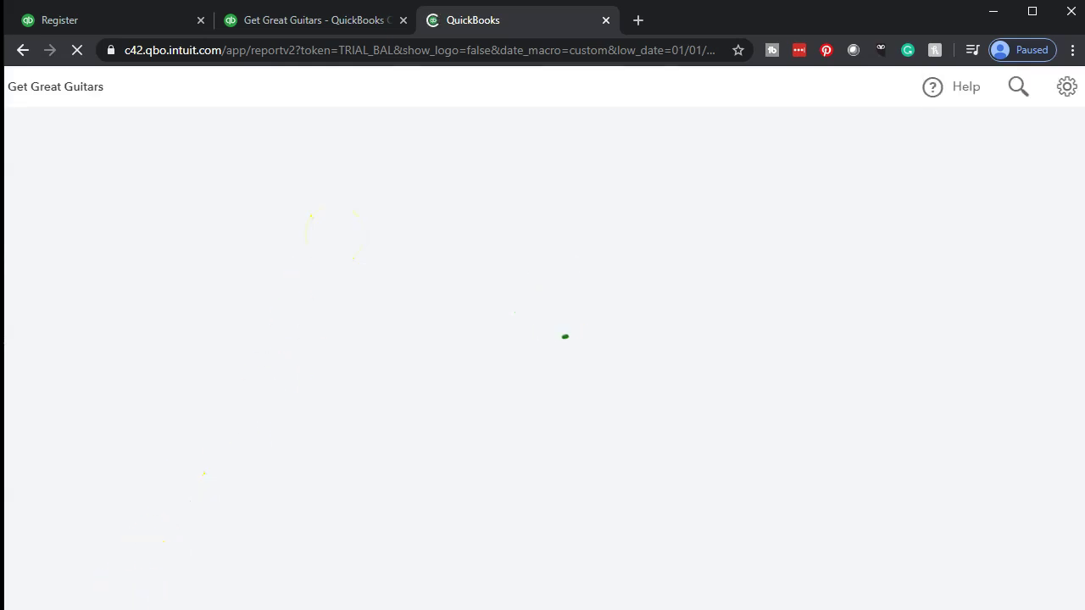
pyautogui.scroll(-2, 68, 435)
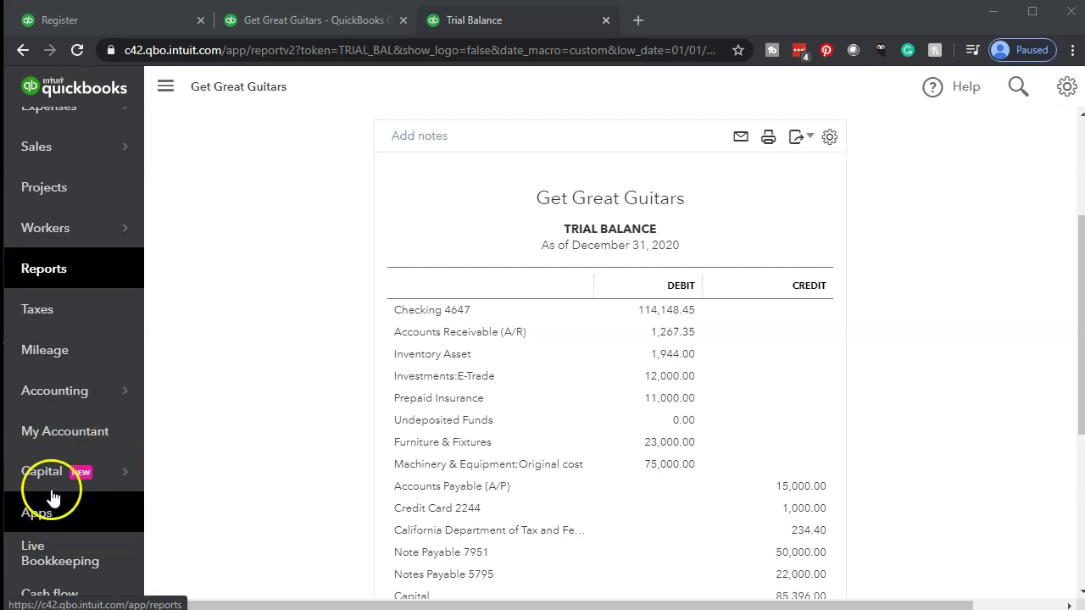
pyautogui.click(54, 401)
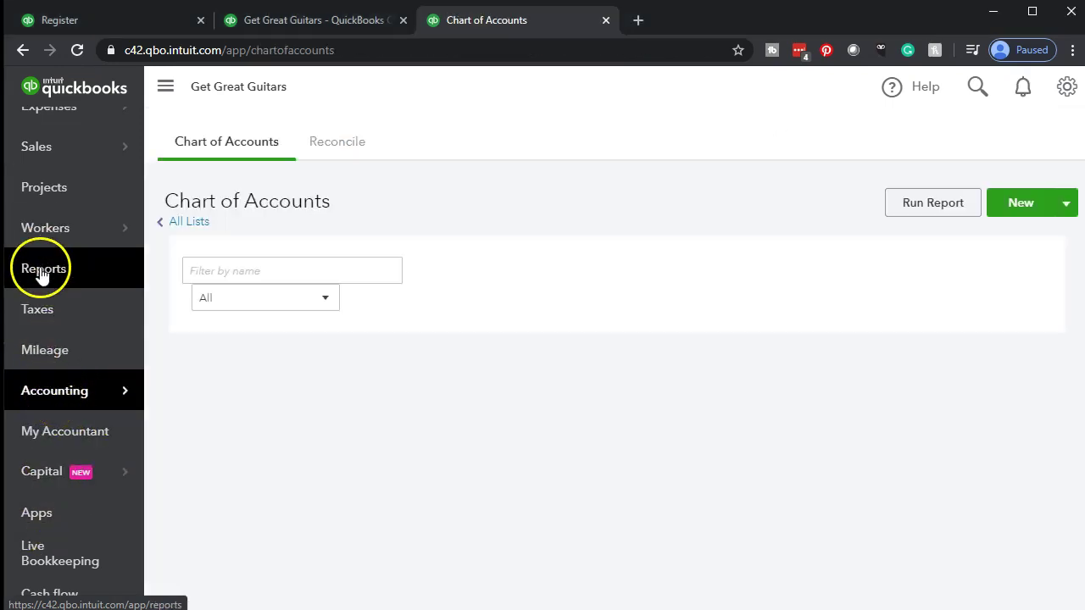
pyautogui.click(40, 268)
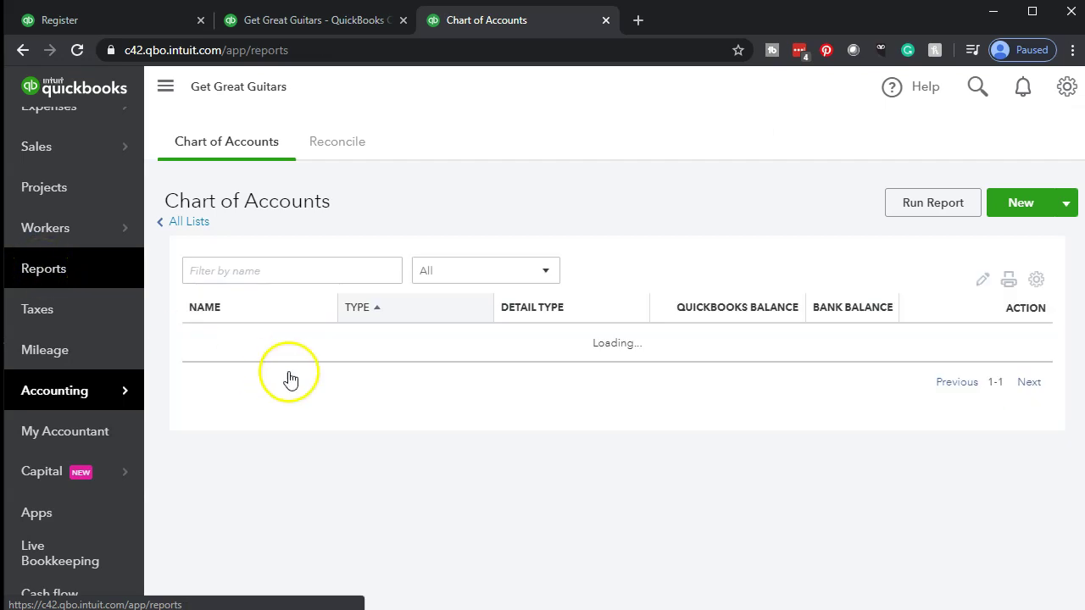
pyautogui.click(62, 271)
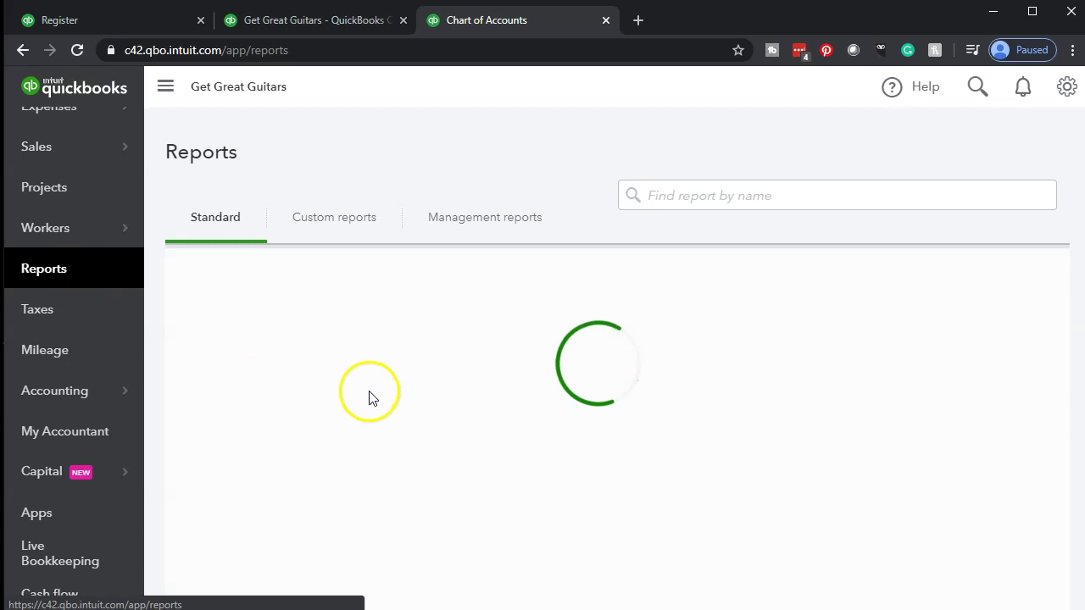
# Step: Open the Balance Sheet report and run it for the period 01/01/2020 to 12/31/2020
pyautogui.click(263, 505)
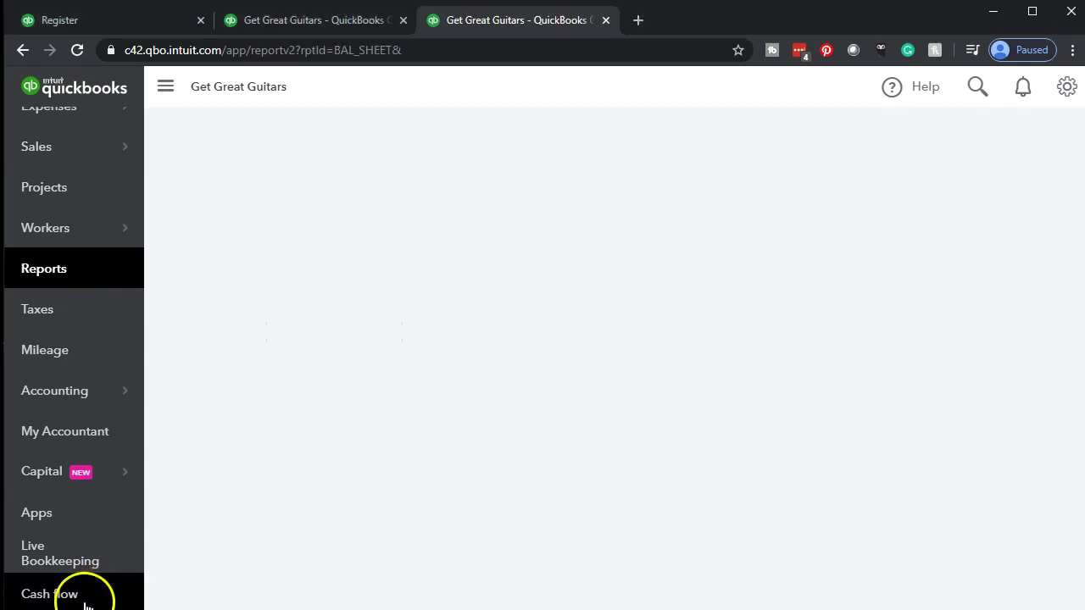
pyautogui.click(416, 217)
pyautogui.moveTo(416, 217); pyautogui.dragTo(300, 214)
pyautogui.write('01/01/2020')
pyautogui.press('Tab')
pyautogui.write('12/31/2020')
pyautogui.press('Tab')
pyautogui.click(899, 271)
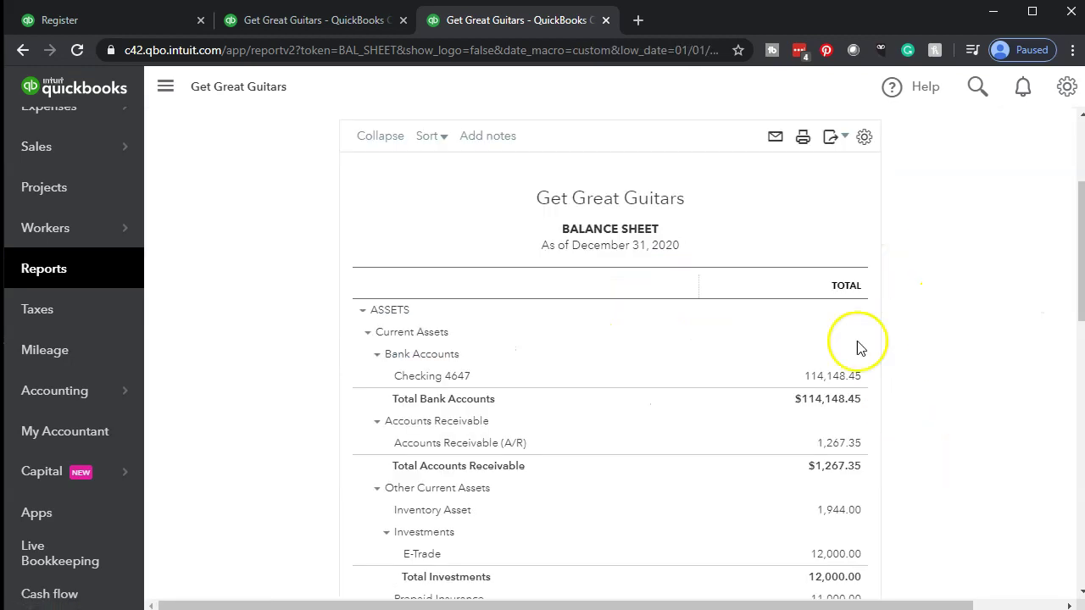
# Step: Duplicate the balance sheet browser tab and open the Profit and Loss report in the copy
pyautogui.rightClick(539, 25)
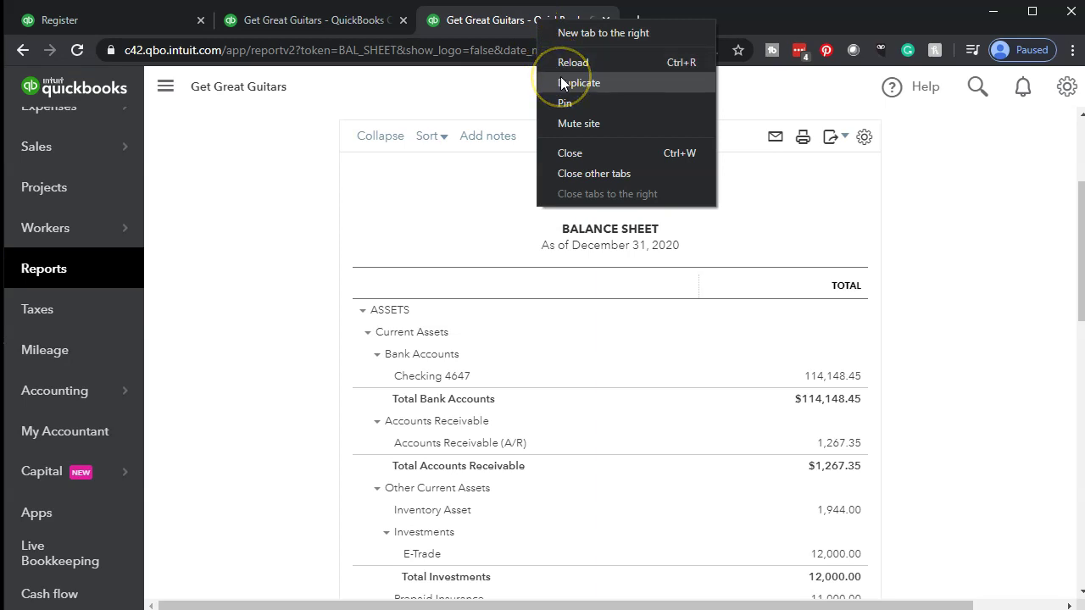
pyautogui.click(560, 78)
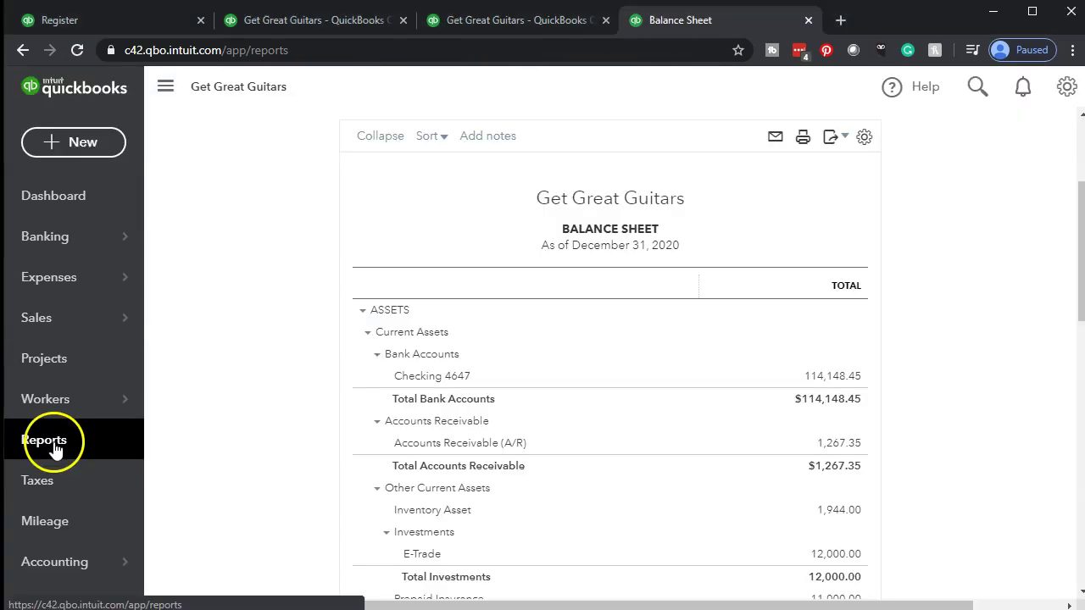
pyautogui.click(54, 450)
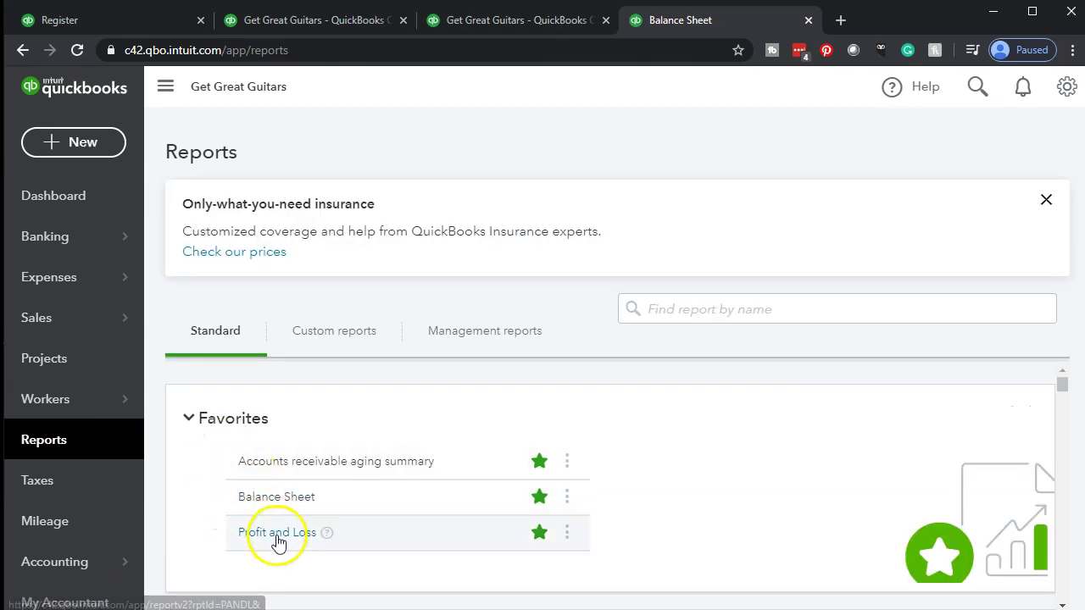
pyautogui.click(277, 542)
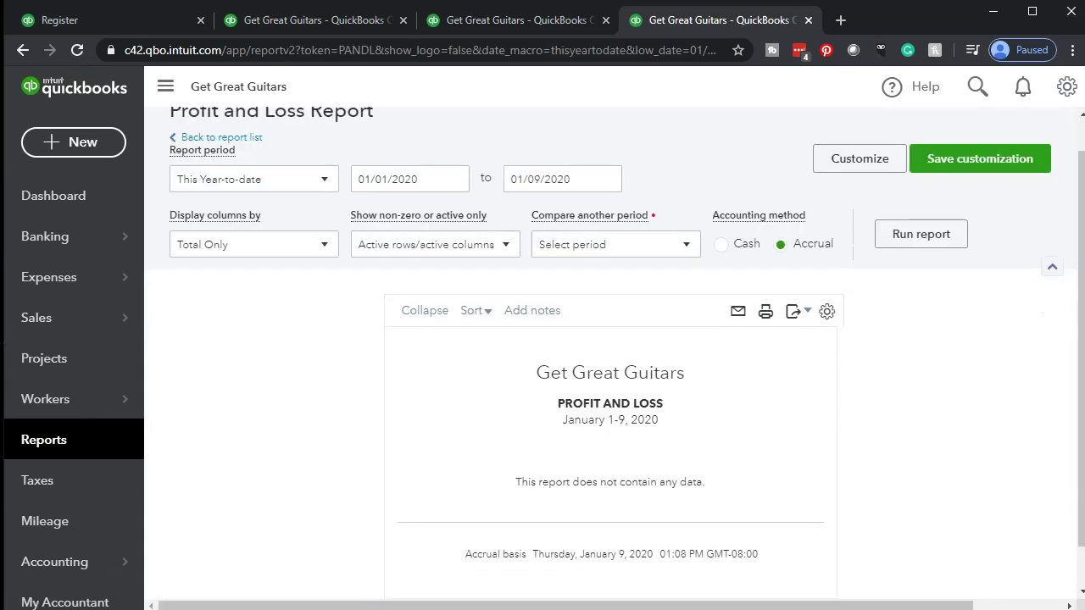
# Step: Run the Profit and Loss report for the period 01/01/2020 to 12/31/2020
pyautogui.click(429, 177)
pyautogui.write('01012020')
pyautogui.press('Tab')
pyautogui.write('12312020')
pyautogui.press('Tab')
pyautogui.click(898, 236)
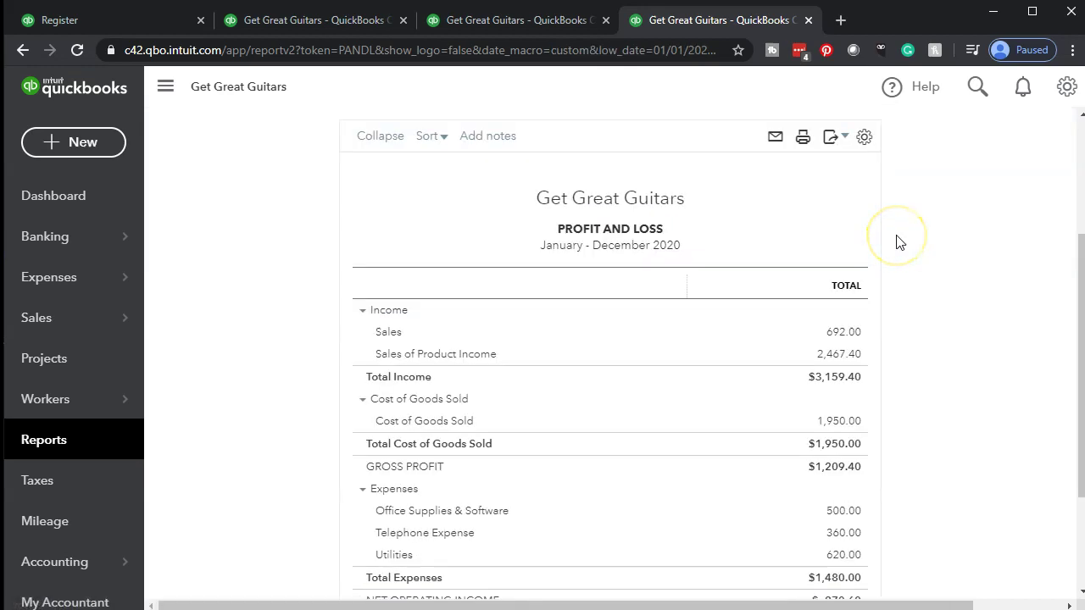
# Step: Return to the balance sheet, hide the navigation sidebar, enlarge the page to 125% and examine the current assets
pyautogui.click(532, 21)
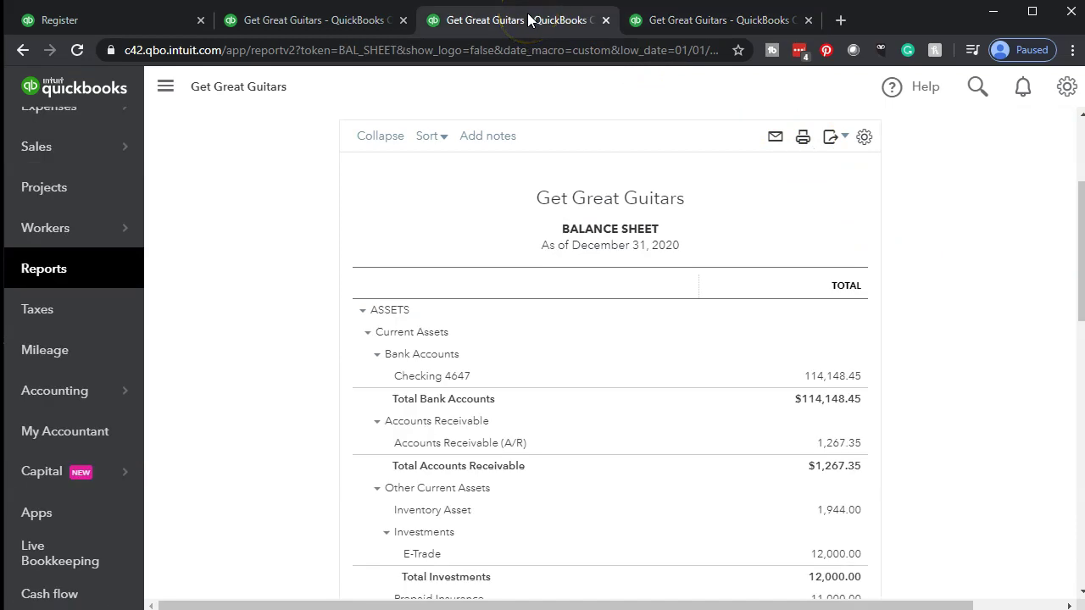
pyautogui.click(166, 90)
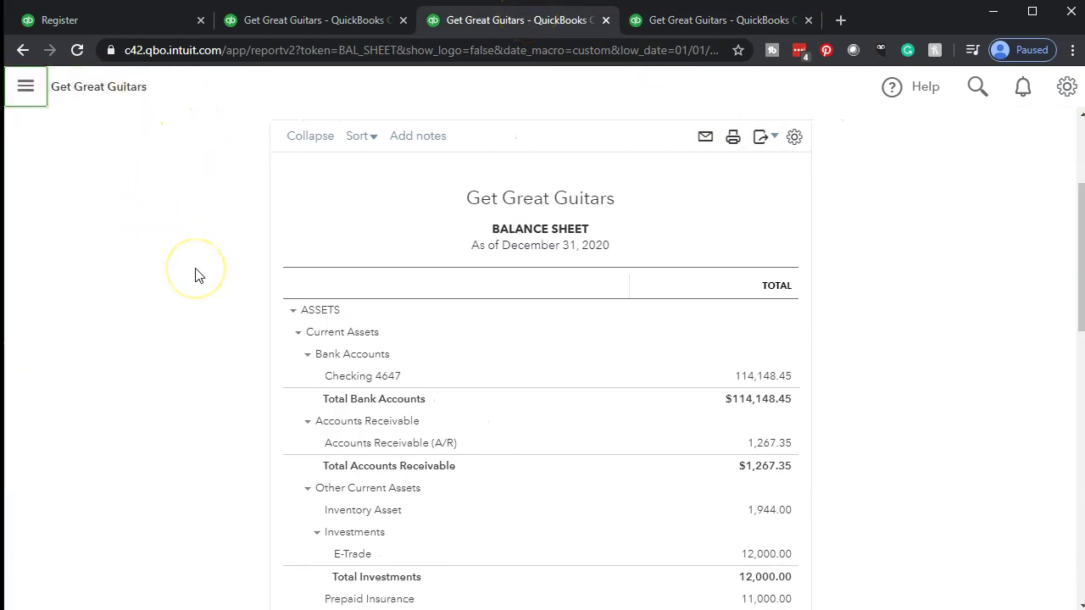
pyautogui.hotkey('ctrl', '+')
pyautogui.hotkey('ctrl', '+')
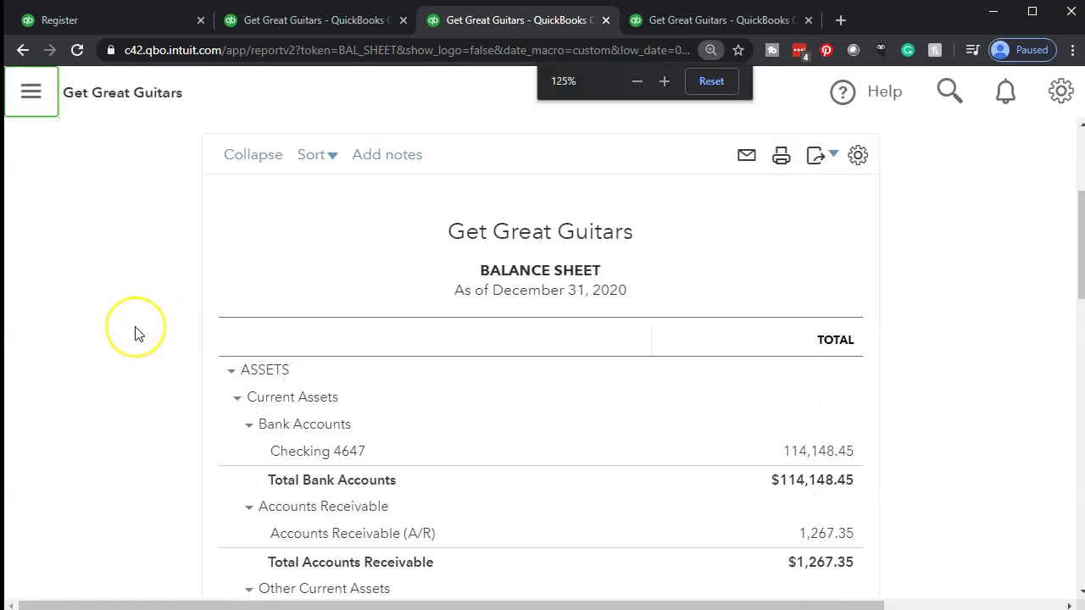
pyautogui.scroll(-2, 137, 333)
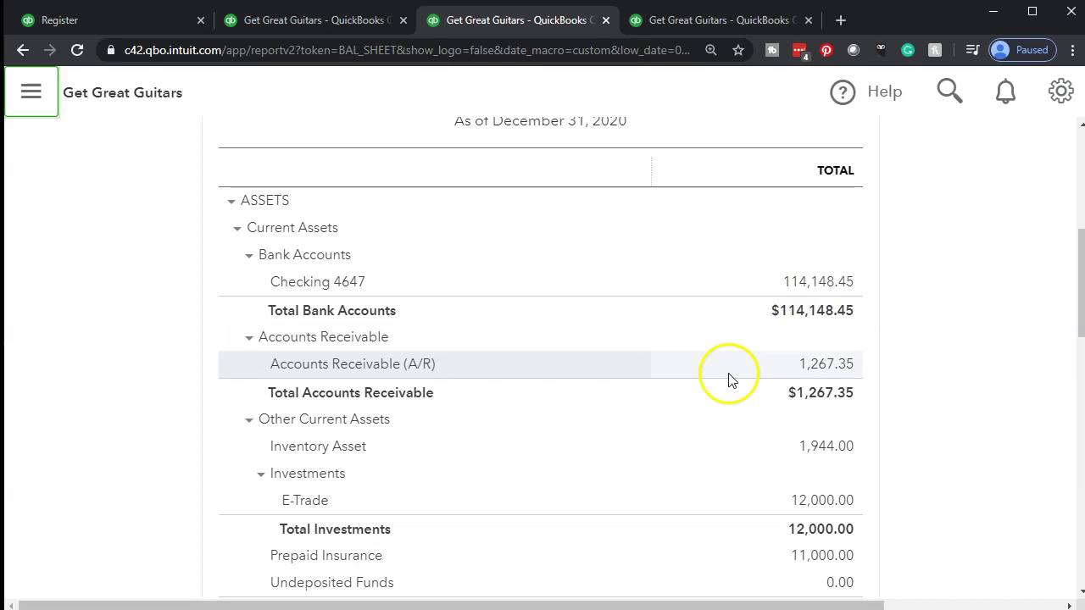
pyautogui.scroll(-2, 705, 419)
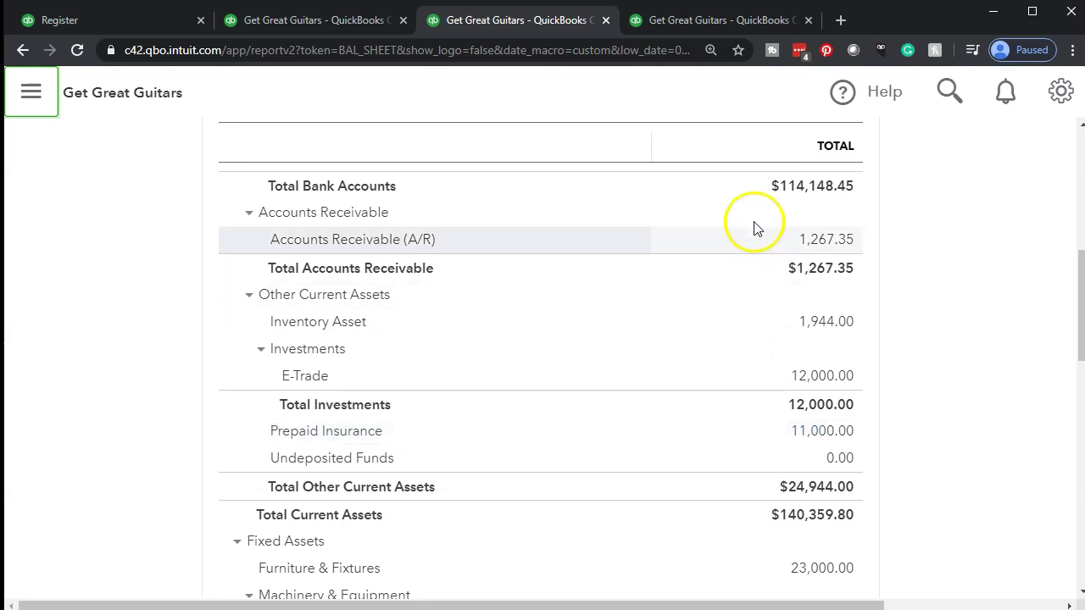
# Step: Switch to the Profit and Loss report, hide its navigation sidebar and examine the income, cost of goods sold, expenses and net income
pyautogui.click(710, 23)
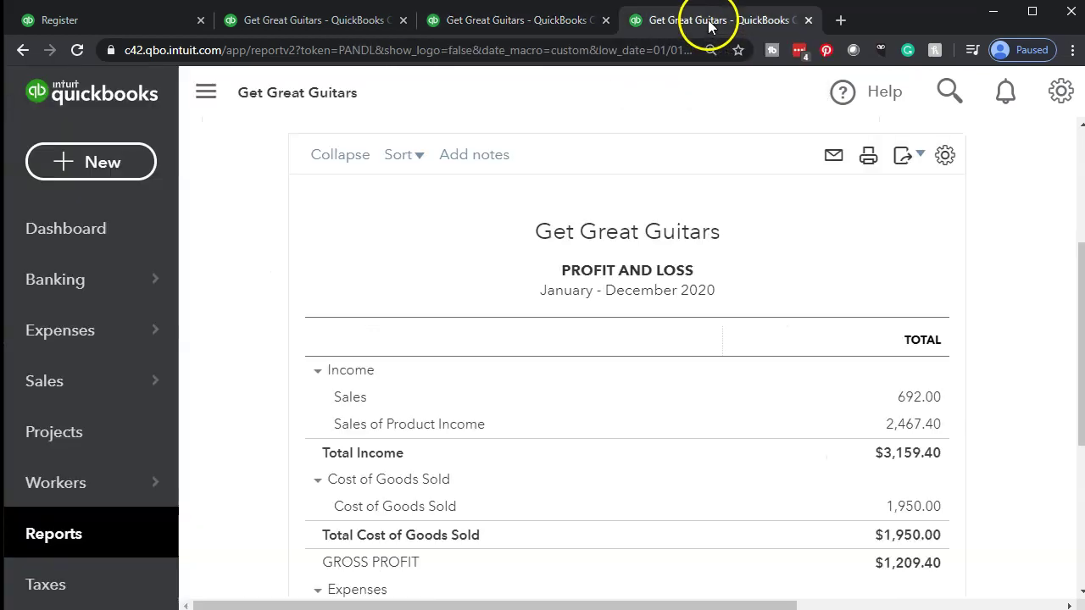
pyautogui.click(205, 91)
pyautogui.scroll(-1, 154, 404)
pyautogui.scroll(-3, 153, 404)
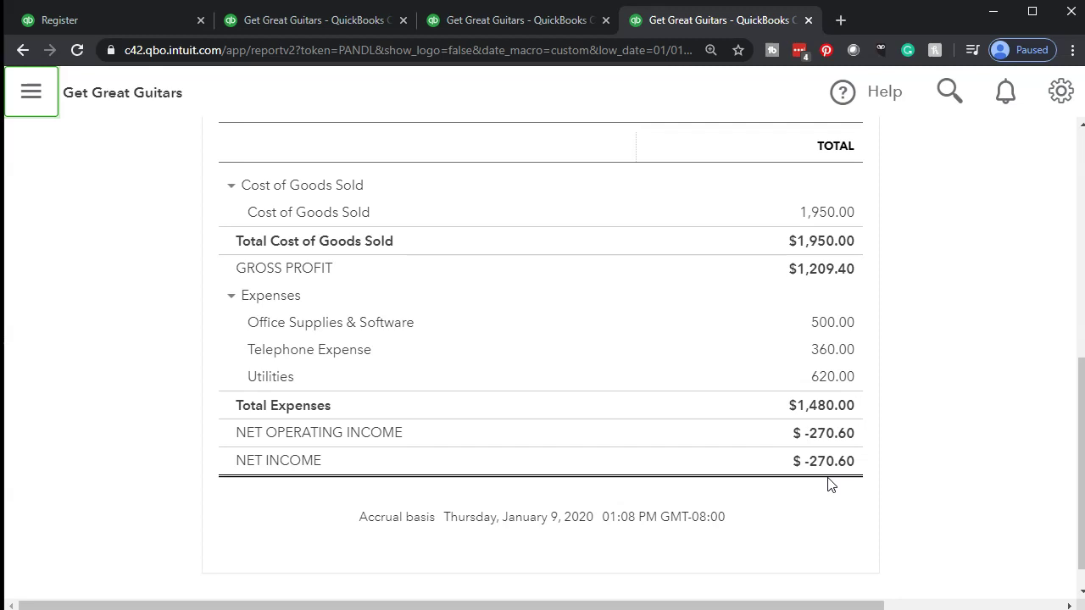
pyautogui.scroll(2, 830, 484)
pyautogui.click(913, 454)
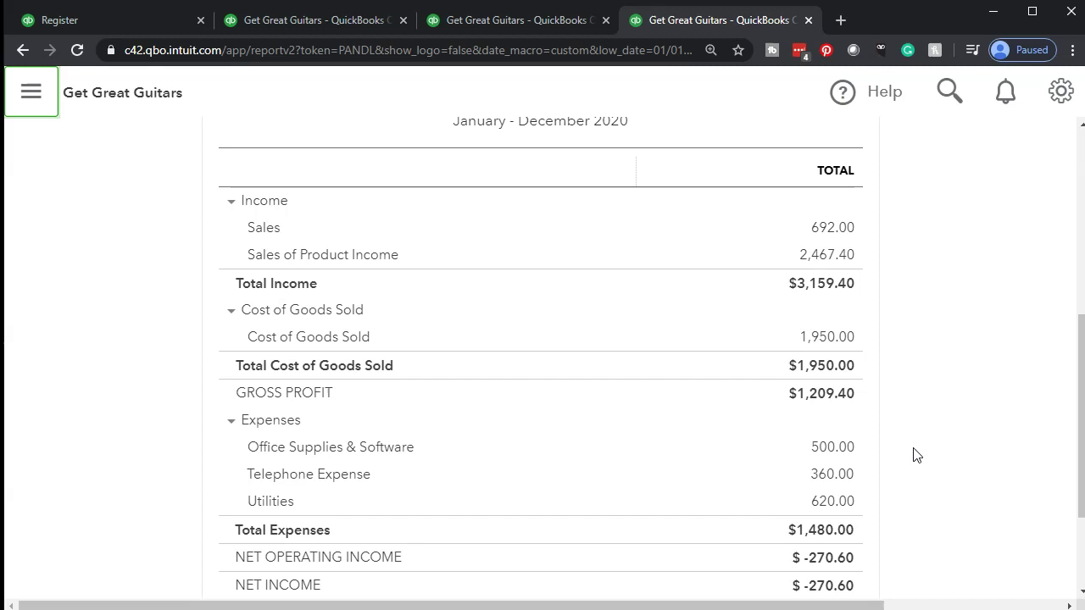
pyautogui.scroll(1, 913, 455)
pyautogui.moveTo(913, 454); pyautogui.dragTo(863, 326)
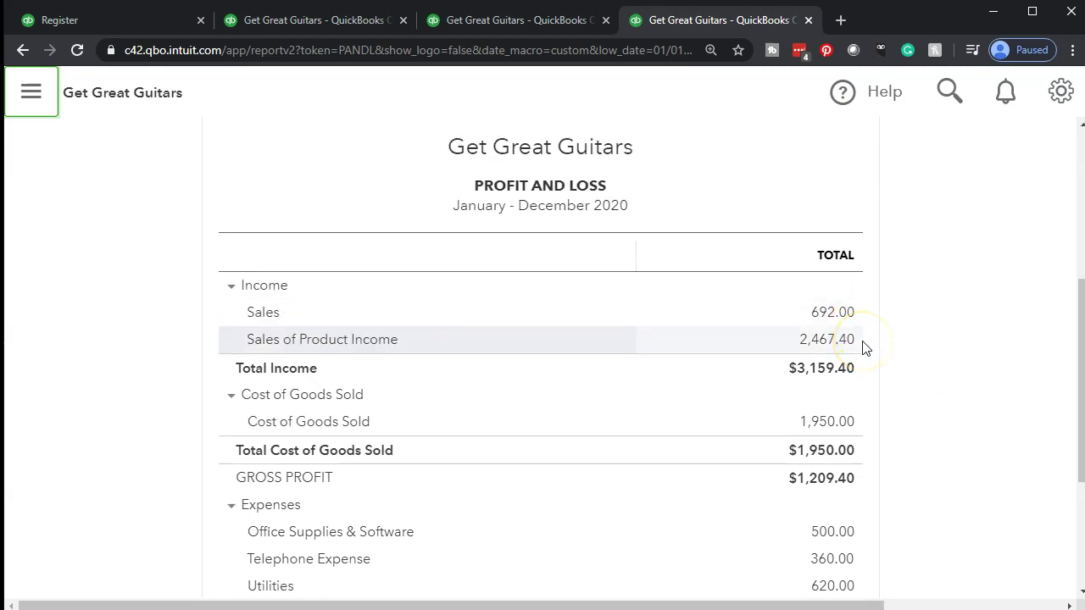
pyautogui.scroll(-1, 864, 347)
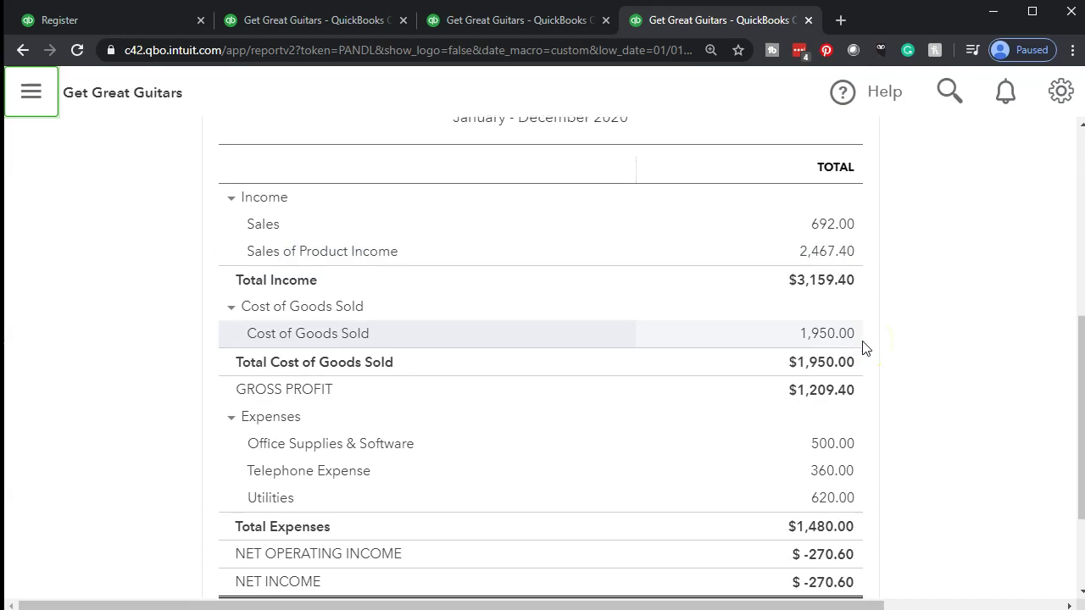
pyautogui.scroll(-2, 721, 399)
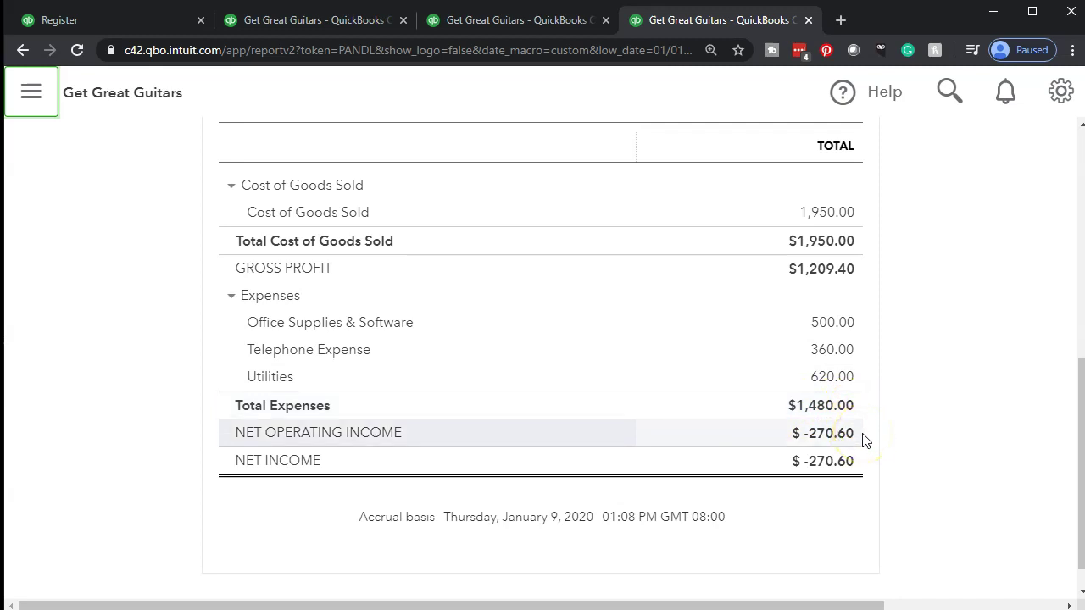
# Step: Examine net income in the balance sheet's equity section, and review the account balances in the trial balance
pyautogui.click(503, 24)
pyautogui.scroll(-4, 389, 326)
pyautogui.scroll(-7, 387, 334)
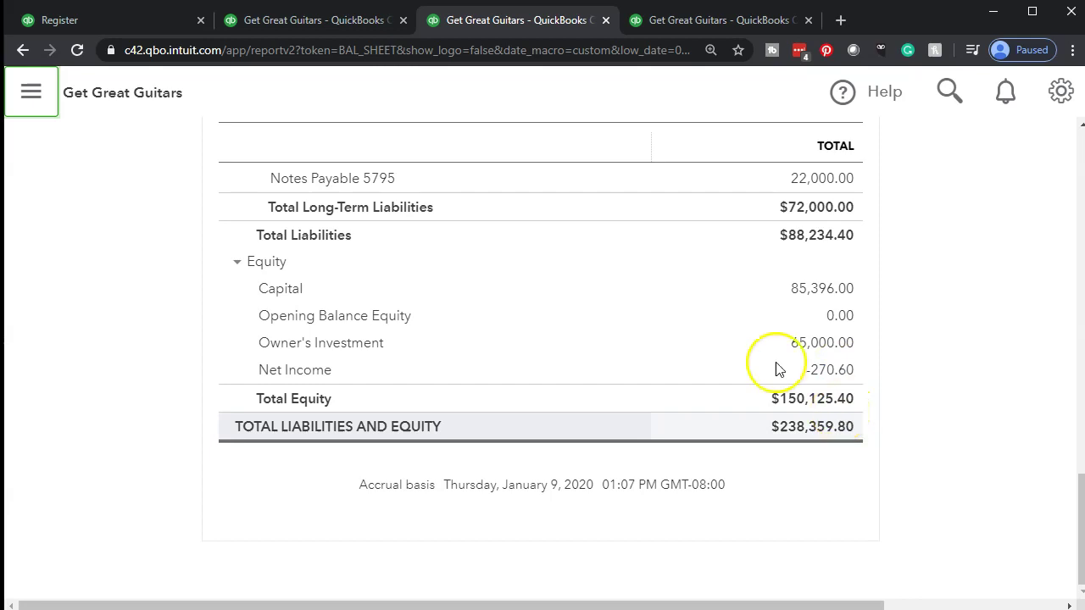
pyautogui.click(323, 20)
pyautogui.scroll(-3, 194, 376)
pyautogui.scroll(-2, 191, 375)
pyautogui.scroll(5, 193, 377)
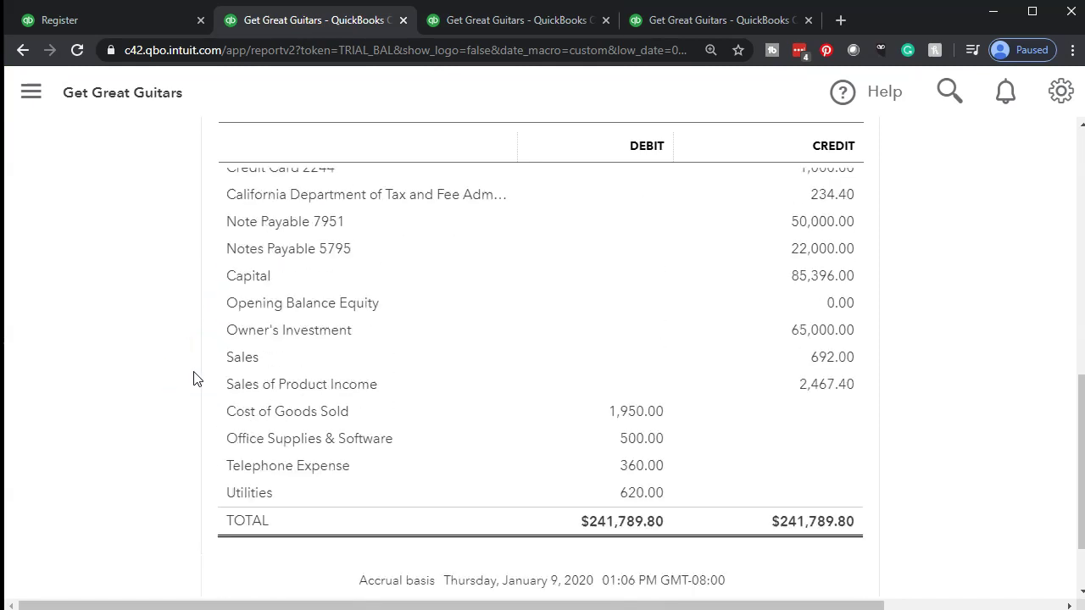
pyautogui.click(194, 379)
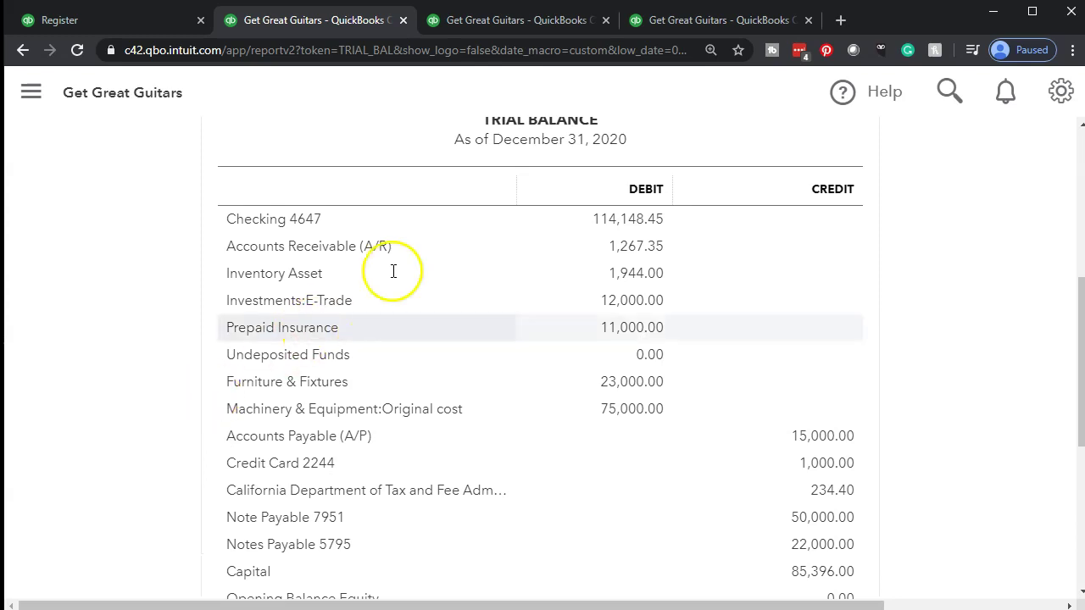
# Step: Check net income on the Profit and Loss report against the balance sheet's equity section, and review the balance sheet up to its heading
pyautogui.click(706, 20)
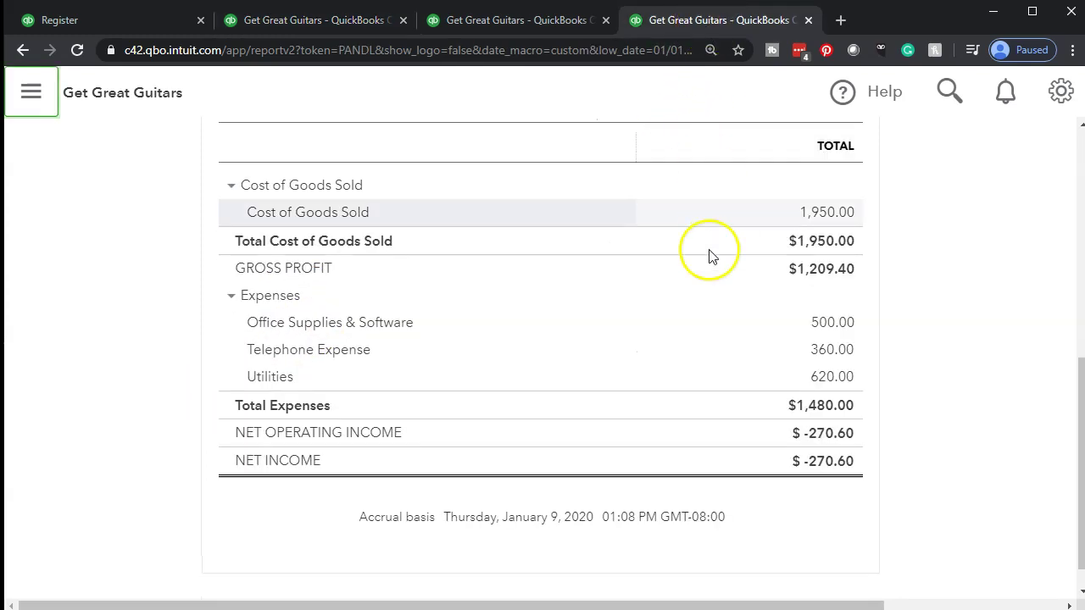
pyautogui.click(849, 468)
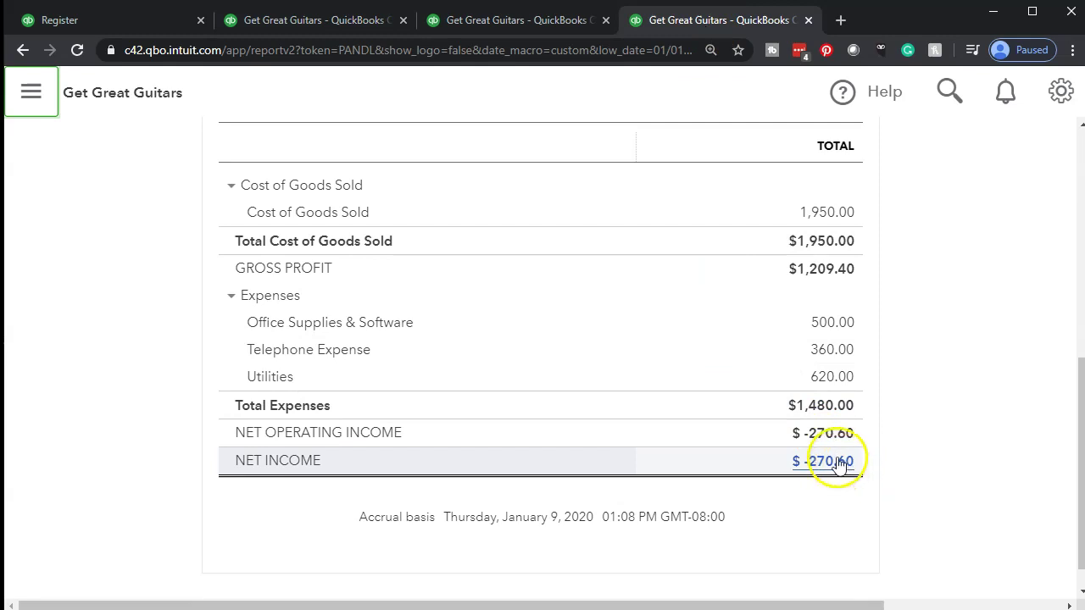
pyautogui.click(547, 19)
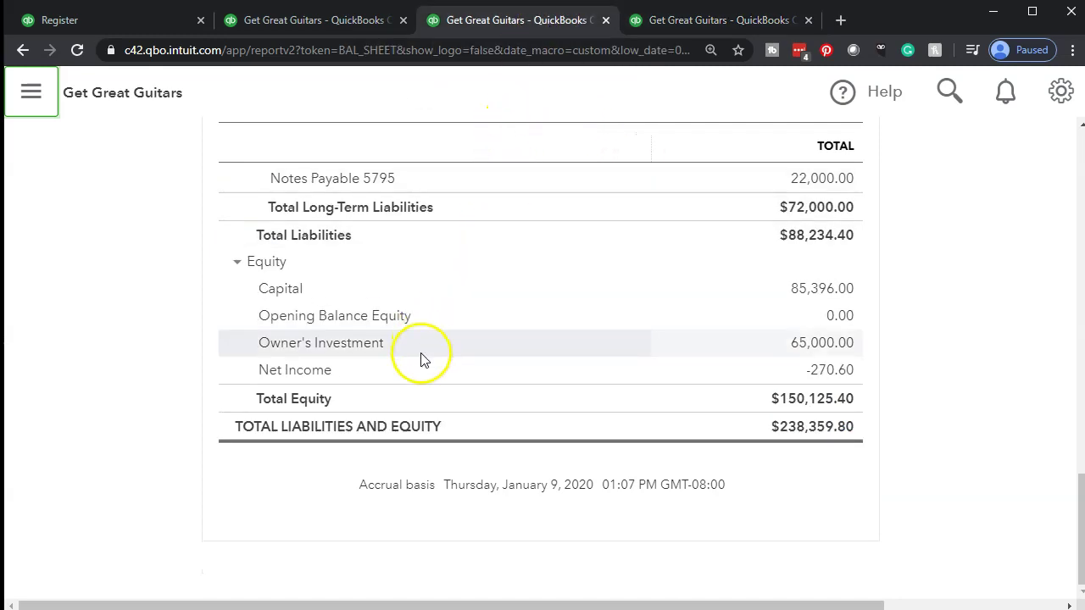
pyautogui.scroll(4, 419, 370)
pyautogui.scroll(9, 417, 368)
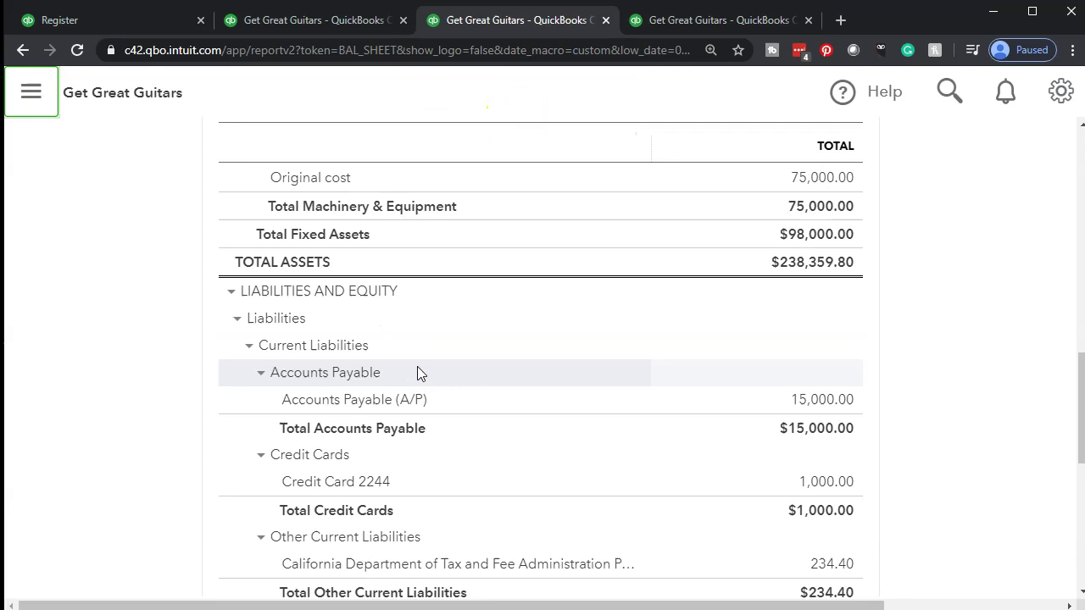
pyautogui.scroll(4, 416, 373)
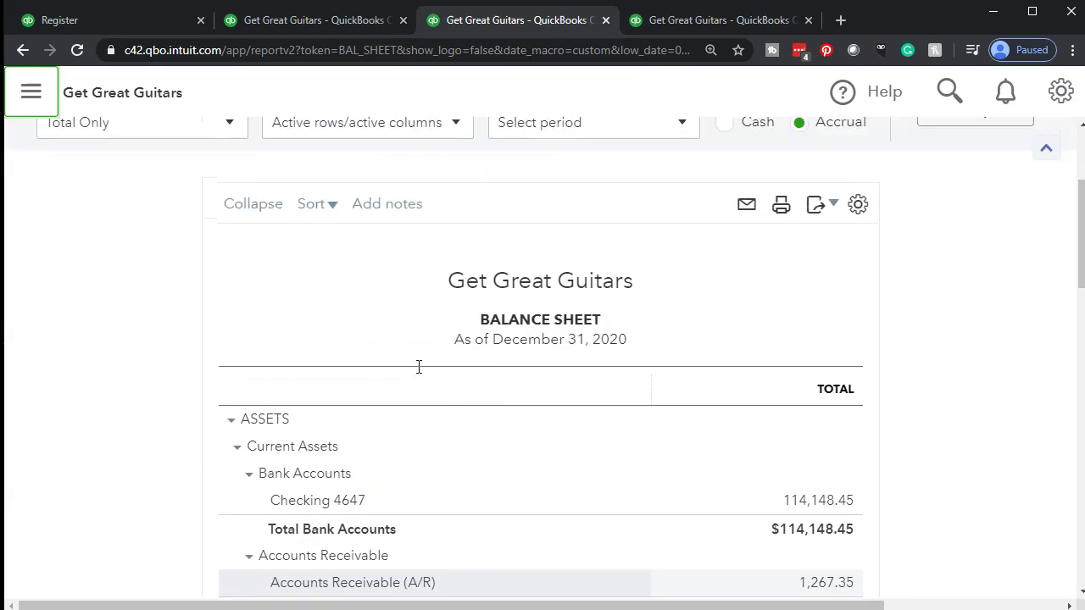